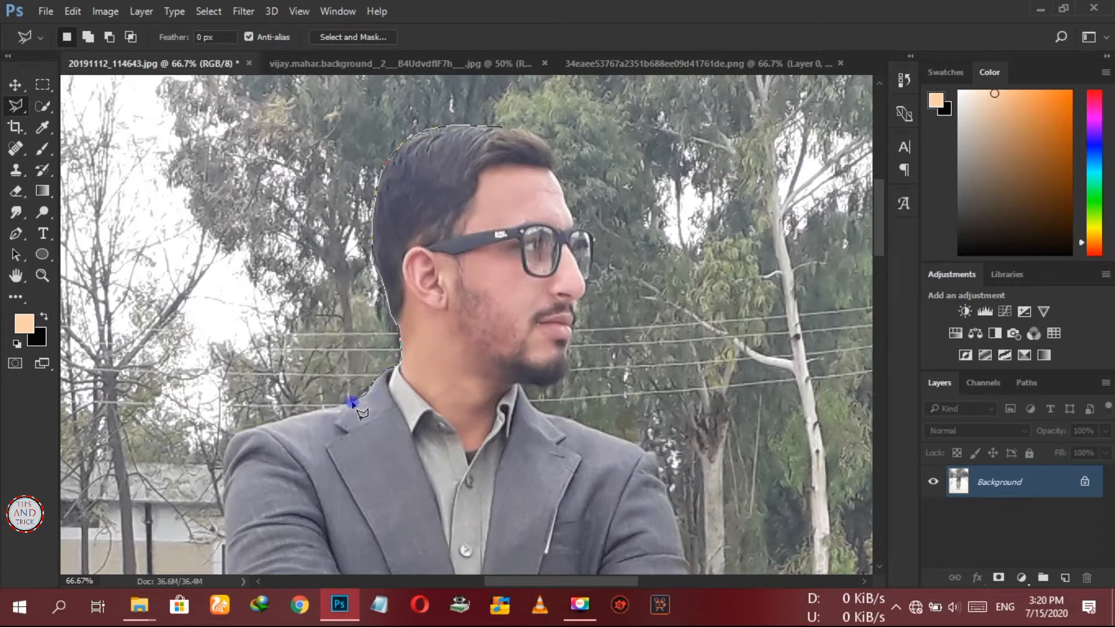
# Trace the lasso outline from the man's back shoulder down the sleeve, jacket and trouser leg and around the first shoe
pyautogui.moveTo(339, 404); pyautogui.dragTo(313, 410)
pyautogui.moveTo(223, 487)
pyautogui.mouseDown()
pyautogui.moveTo(262, 344)
pyautogui.moveTo(268, 460)
pyautogui.mouseUp()
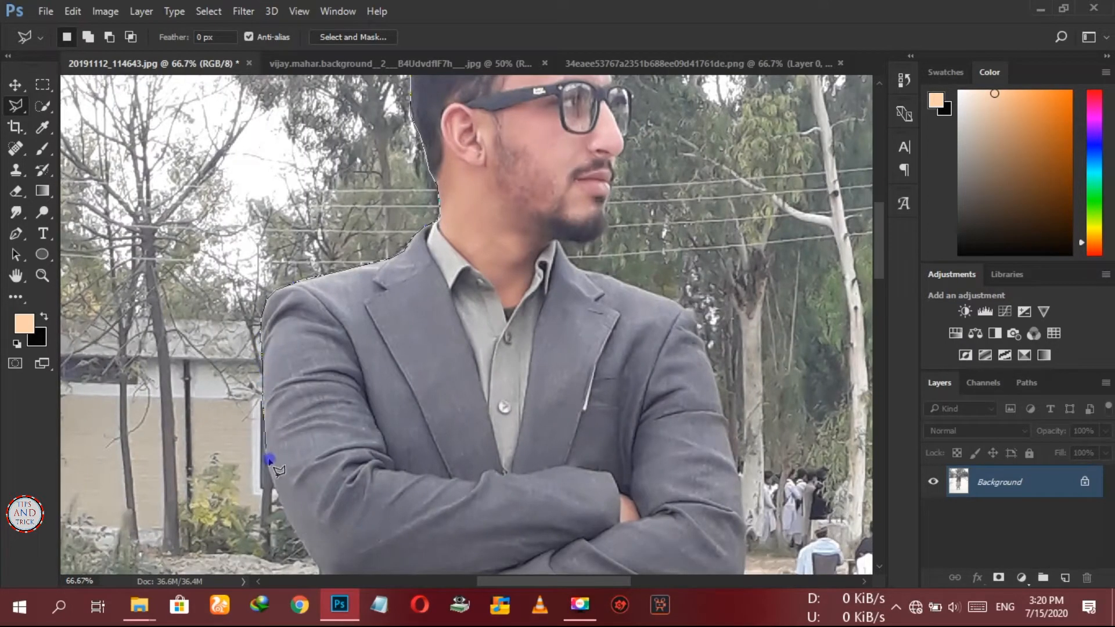
pyautogui.moveTo(283, 503); pyautogui.dragTo(295, 326)
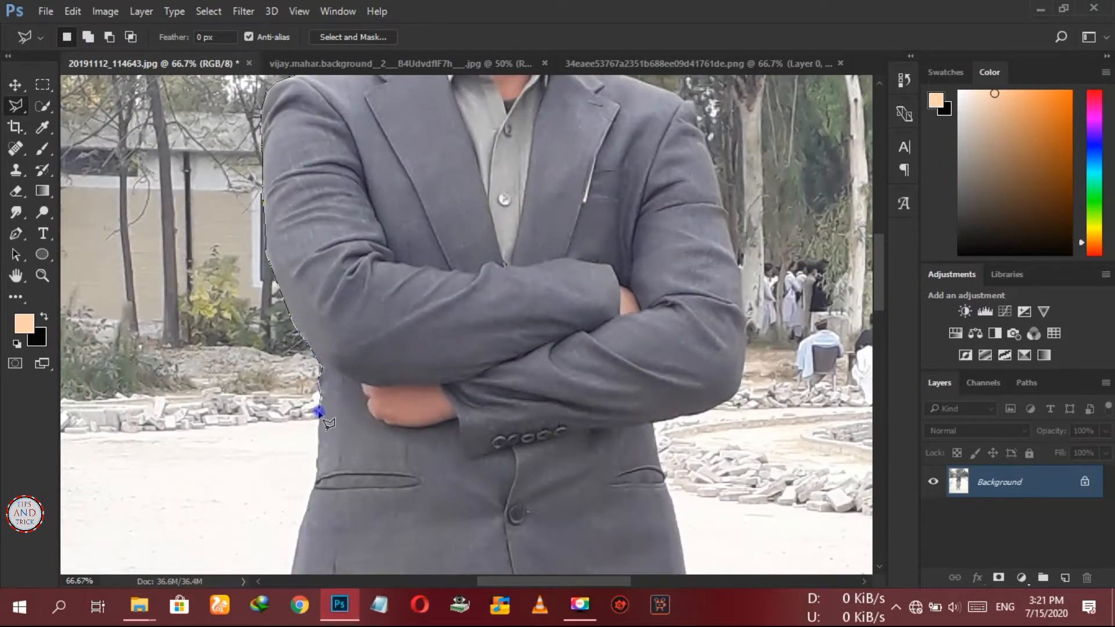
pyautogui.moveTo(328, 423)
pyautogui.mouseDown()
pyautogui.moveTo(302, 520)
pyautogui.moveTo(272, 485)
pyautogui.moveTo(267, 531)
pyautogui.moveTo(276, 342)
pyautogui.moveTo(274, 447)
pyautogui.moveTo(270, 382)
pyautogui.mouseUp()
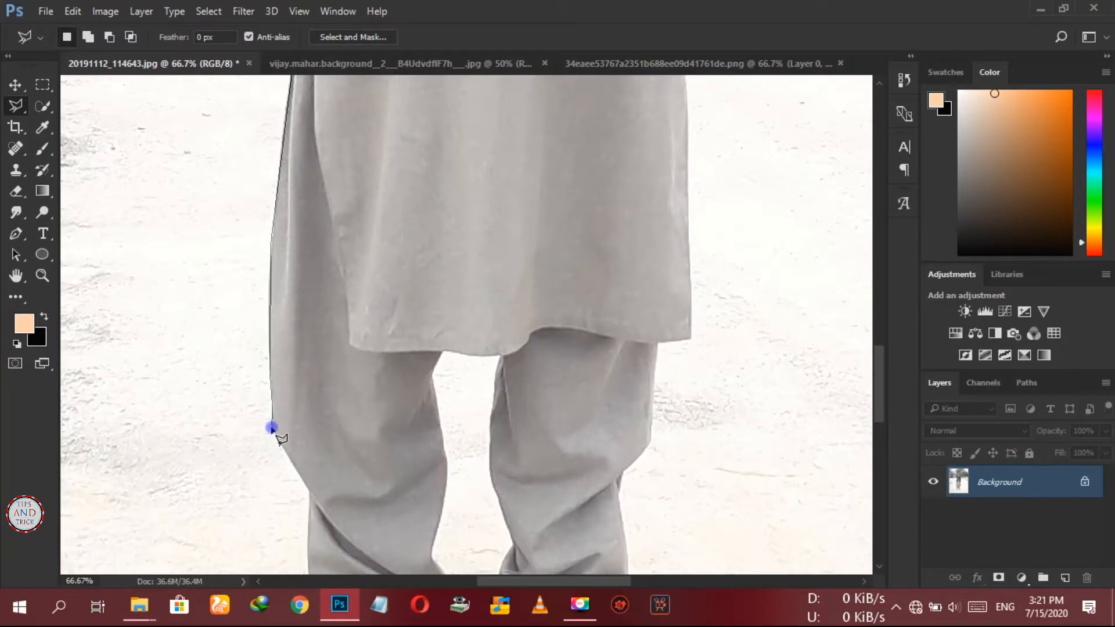
pyautogui.moveTo(271, 428)
pyautogui.mouseDown()
pyautogui.moveTo(311, 493)
pyautogui.moveTo(276, 604)
pyautogui.moveTo(307, 453)
pyautogui.moveTo(311, 488)
pyautogui.mouseUp()
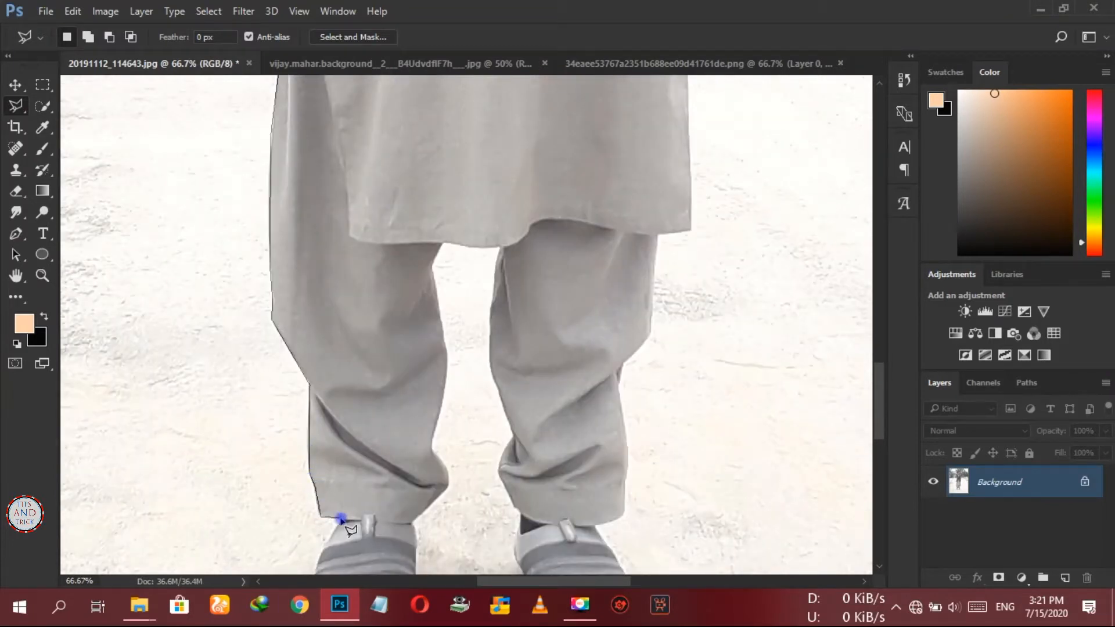
pyautogui.moveTo(351, 530)
pyautogui.mouseDown()
pyautogui.moveTo(319, 410)
pyautogui.moveTo(310, 437)
pyautogui.moveTo(335, 504)
pyautogui.moveTo(419, 502)
pyautogui.moveTo(416, 463)
pyautogui.moveTo(403, 489)
pyautogui.moveTo(418, 422)
pyautogui.mouseUp()
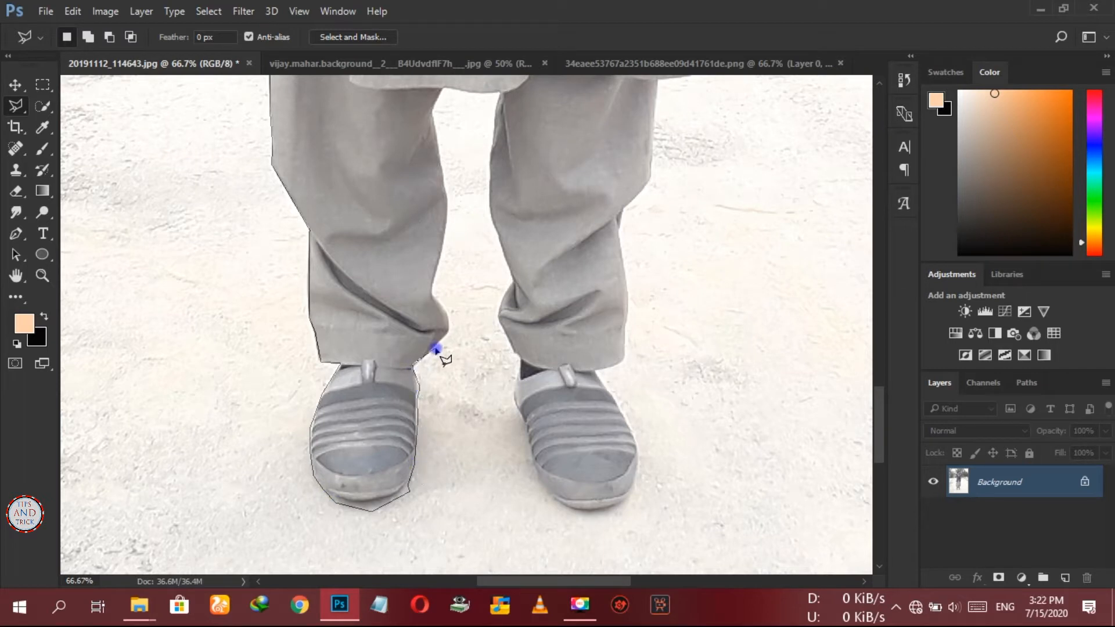
# Continue the lasso outline up the first inner leg, across the shirt hem and down the other inner leg to the cuff
pyautogui.moveTo(449, 281)
pyautogui.mouseDown()
pyautogui.moveTo(438, 117)
pyautogui.moveTo(488, 94)
pyautogui.moveTo(440, 432)
pyautogui.moveTo(373, 386)
pyautogui.mouseUp()
pyautogui.press('space')
pyautogui.click(438, 372)
pyautogui.click(430, 388)
pyautogui.click(427, 419)
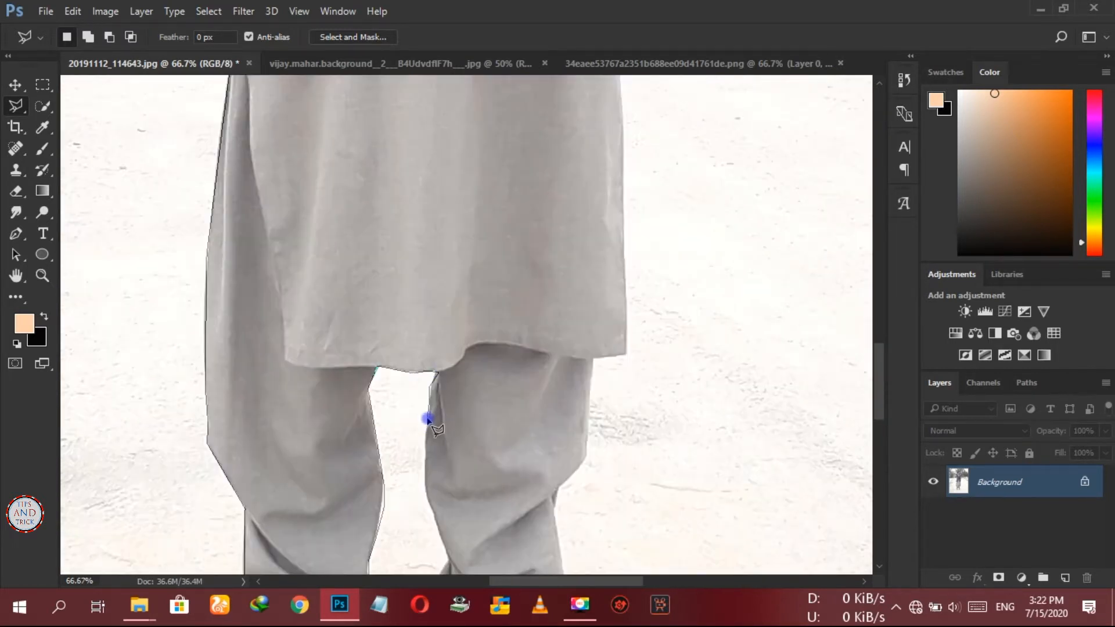
pyautogui.click(426, 480)
pyautogui.click(430, 501)
pyautogui.click(441, 535)
pyautogui.press('space')
pyautogui.moveTo(442, 535); pyautogui.dragTo(414, 386)
pyautogui.click(421, 410)
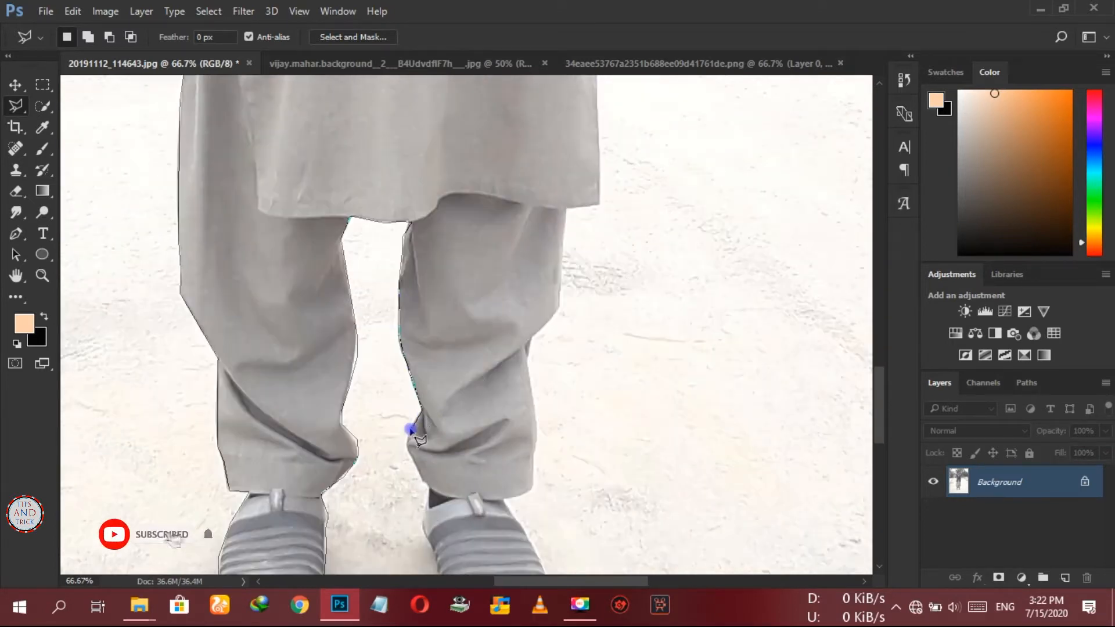
pyautogui.click(409, 431)
pyautogui.click(408, 450)
pyautogui.click(429, 489)
# Trace the lasso outline around the sole and outer side of the second shoe
pyautogui.click(421, 524)
pyautogui.press('space')
pyautogui.moveTo(420, 541); pyautogui.dragTo(421, 432)
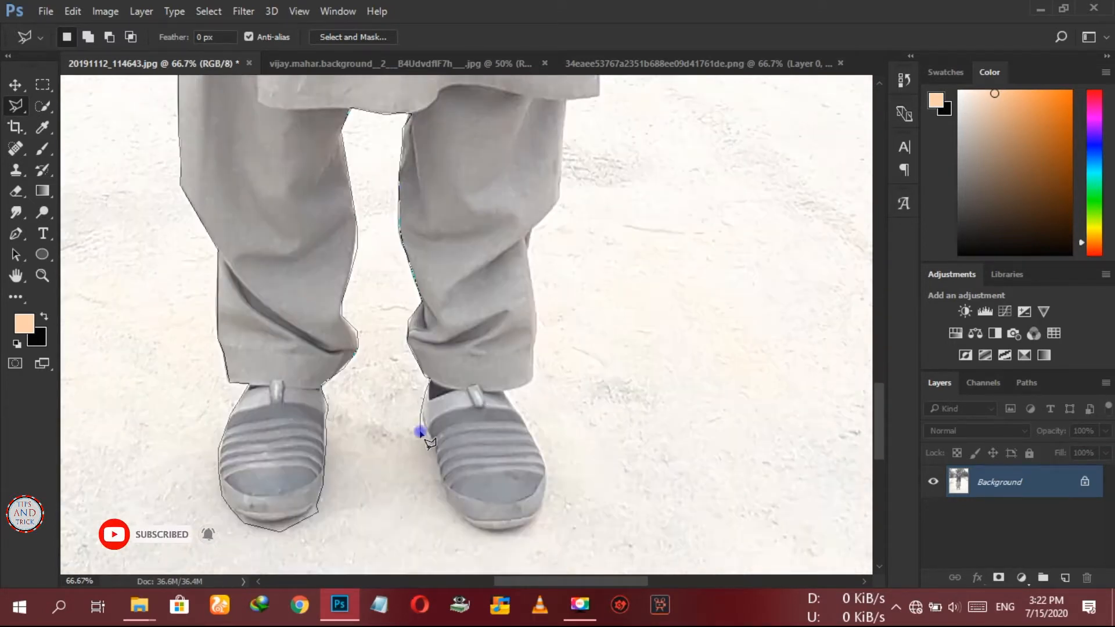
pyautogui.click(434, 457)
pyautogui.click(451, 508)
pyautogui.click(494, 538)
pyautogui.click(547, 523)
pyautogui.click(540, 449)
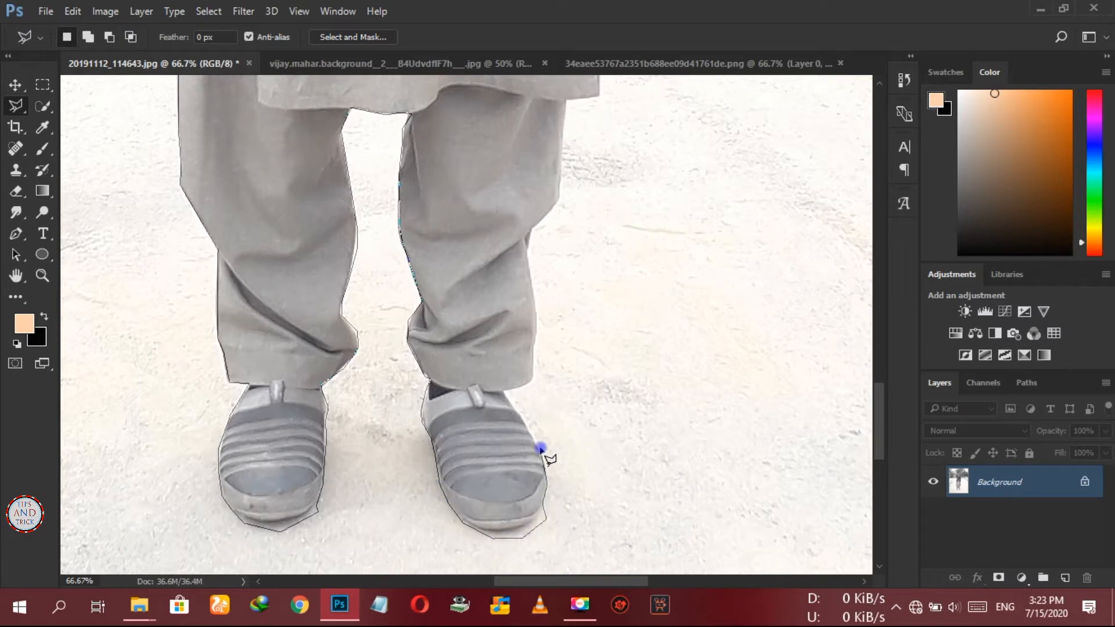
# Extend the lasso outline up the outer trouser leg and along the side of the long shirt to the jacket hem
pyautogui.click(535, 381)
pyautogui.click(536, 346)
pyautogui.click(530, 238)
pyautogui.click(559, 201)
pyautogui.click(567, 100)
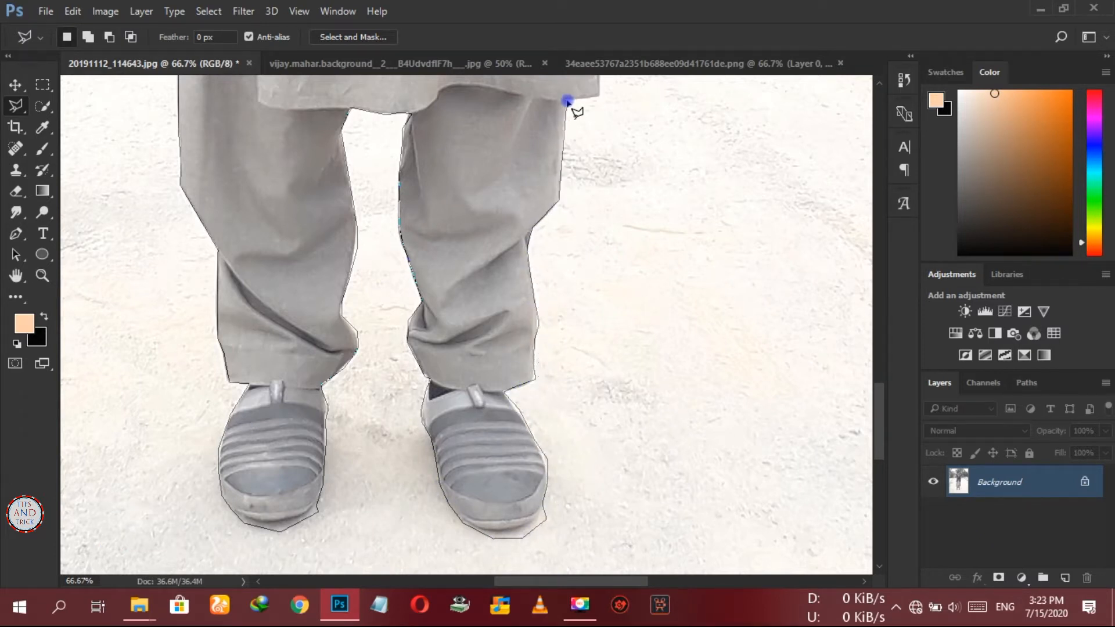
pyautogui.moveTo(568, 102); pyautogui.dragTo(359, 483)
pyautogui.click(391, 477)
pyautogui.click(385, 232)
pyautogui.click(385, 171)
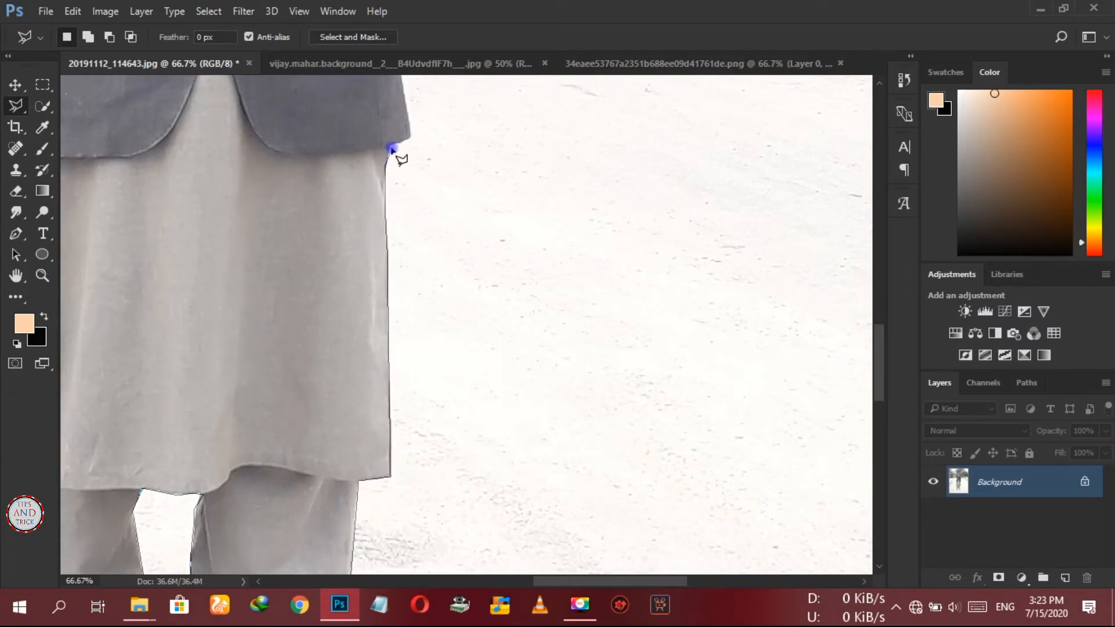
# Trace the lasso outline along the jacket's lower corner and side, and around the elbow of the folded arm
pyautogui.click(392, 145)
pyautogui.click(410, 137)
pyautogui.scroll(5, 413, 151)
pyautogui.click(405, 374)
pyautogui.click(397, 327)
pyautogui.click(397, 297)
pyautogui.scroll(5, 371, 177)
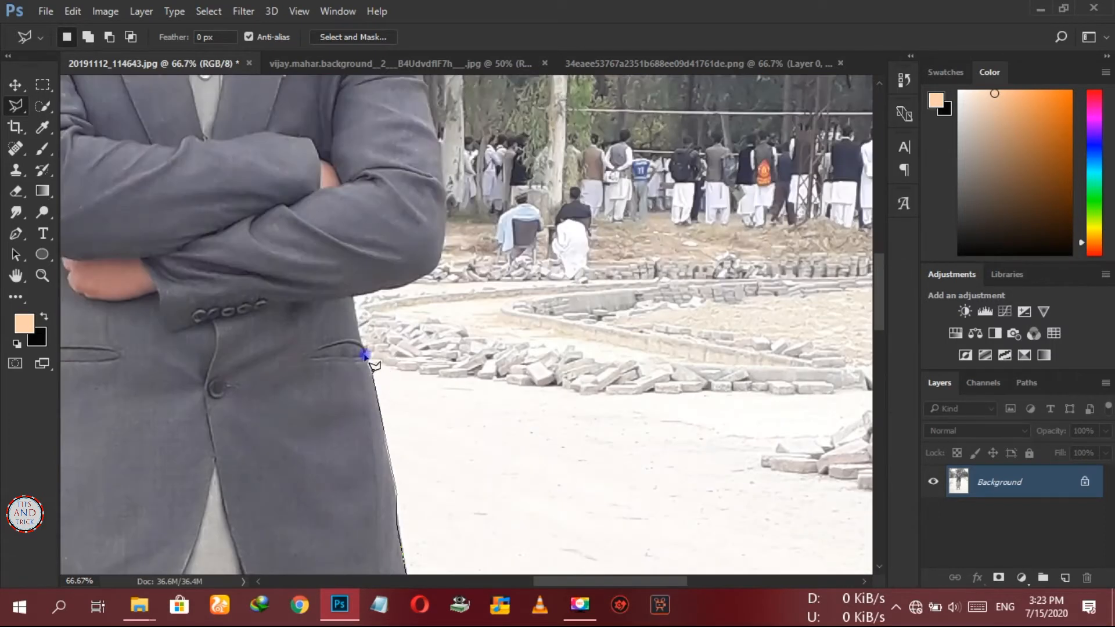
pyautogui.click(442, 255)
pyautogui.click(444, 178)
pyautogui.click(439, 143)
# Continue the lasso outline up the upper sleeve to the top of the front shoulder
pyautogui.moveTo(437, 137); pyautogui.dragTo(521, 546)
pyautogui.click(505, 470)
pyautogui.click(500, 447)
pyautogui.click(486, 410)
pyautogui.click(475, 381)
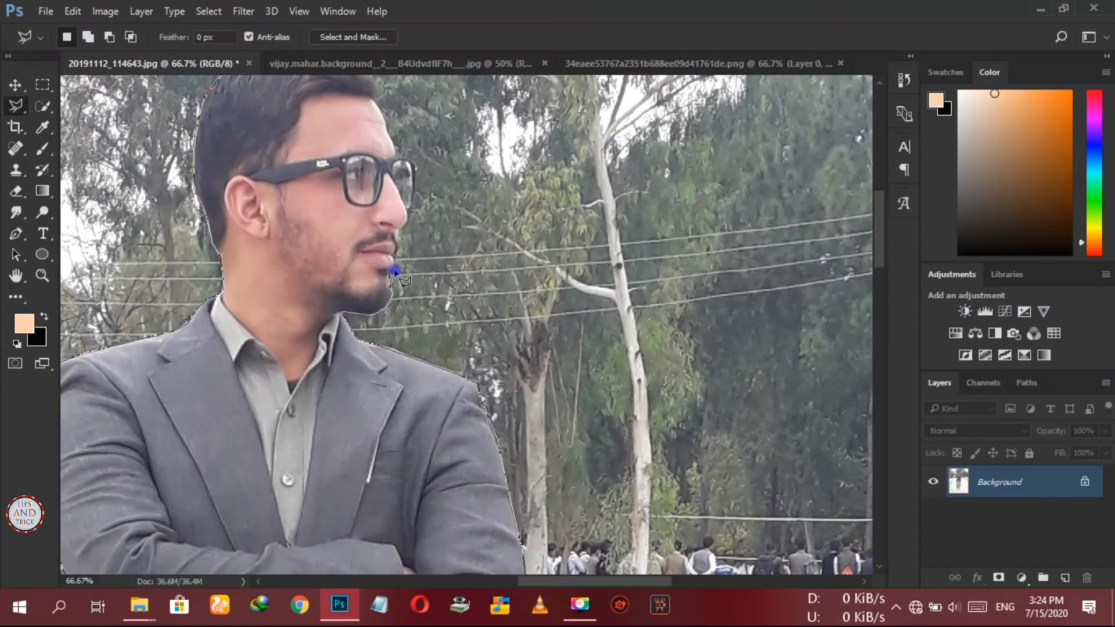
# Trace the lasso outline along the man's facial profile from the chin past the lips to beneath the nose
pyautogui.scroll(2, 395, 269)
pyautogui.click(396, 268)
pyautogui.click(394, 242)
pyautogui.click(404, 156)
pyautogui.moveTo(404, 155); pyautogui.dragTo(457, 428)
pyautogui.click(477, 417)
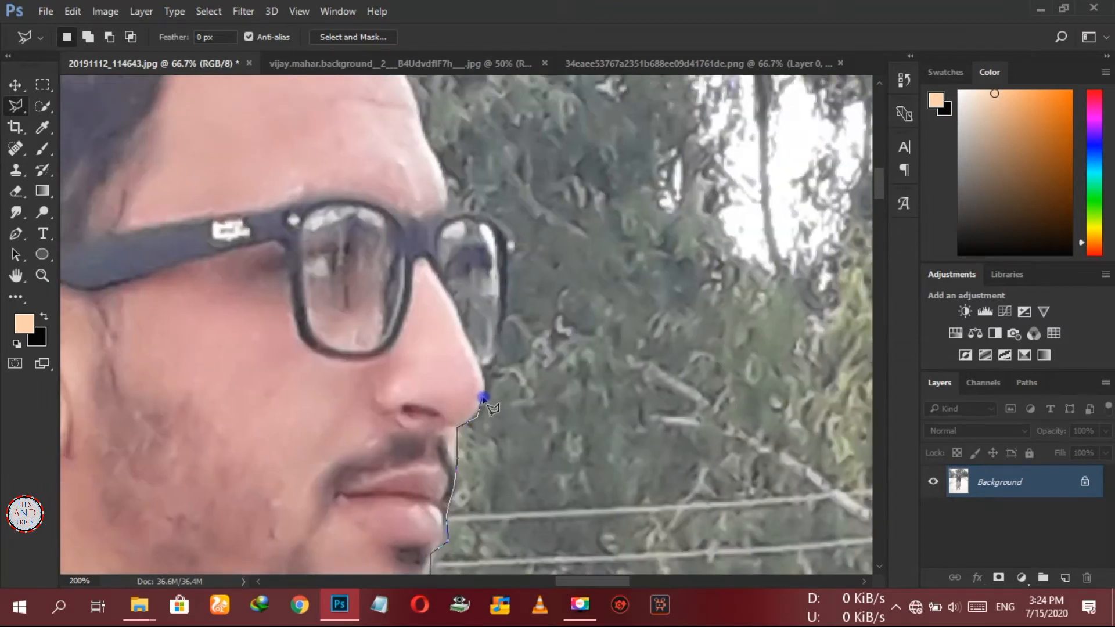
# Trace the lasso outline around the nose tip and up the outer edge of the glasses
pyautogui.click(486, 398)
pyautogui.click(482, 367)
pyautogui.click(494, 370)
pyautogui.click(503, 356)
pyautogui.click(507, 318)
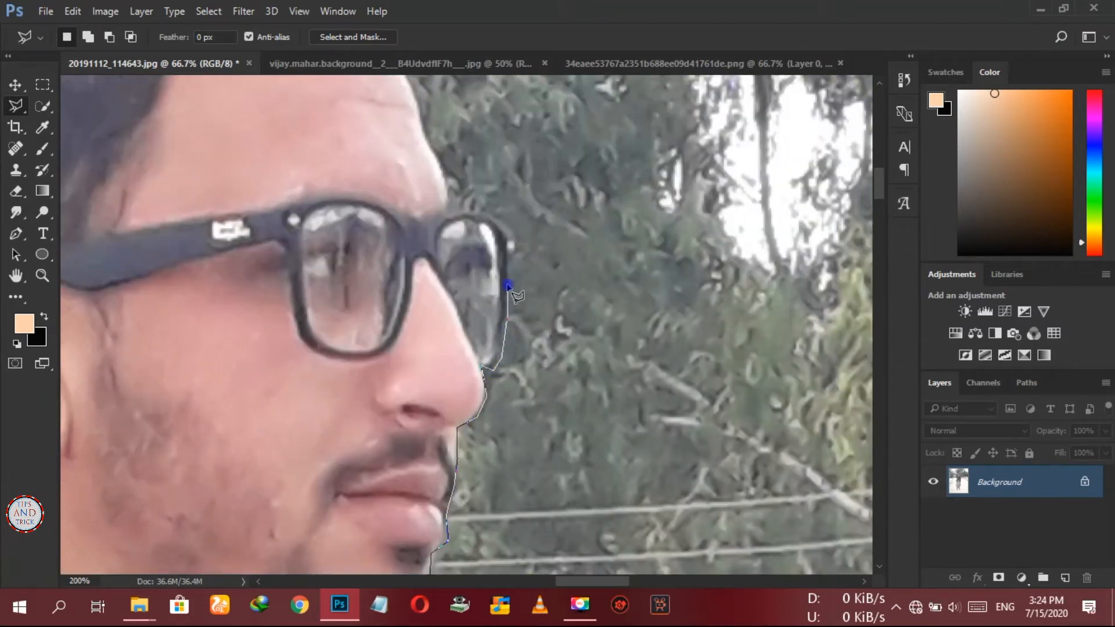
# Trace the forehead and front hair and close the lasso outline at its starting point to select the whole man
pyautogui.click(446, 186)
pyautogui.click(434, 153)
pyautogui.click(423, 134)
pyautogui.moveTo(423, 134)
pyautogui.mouseDown()
pyautogui.moveTo(461, 192)
pyautogui.moveTo(487, 335)
pyautogui.mouseUp()
pyautogui.click(482, 304)
pyautogui.click(456, 235)
pyautogui.click(476, 224)
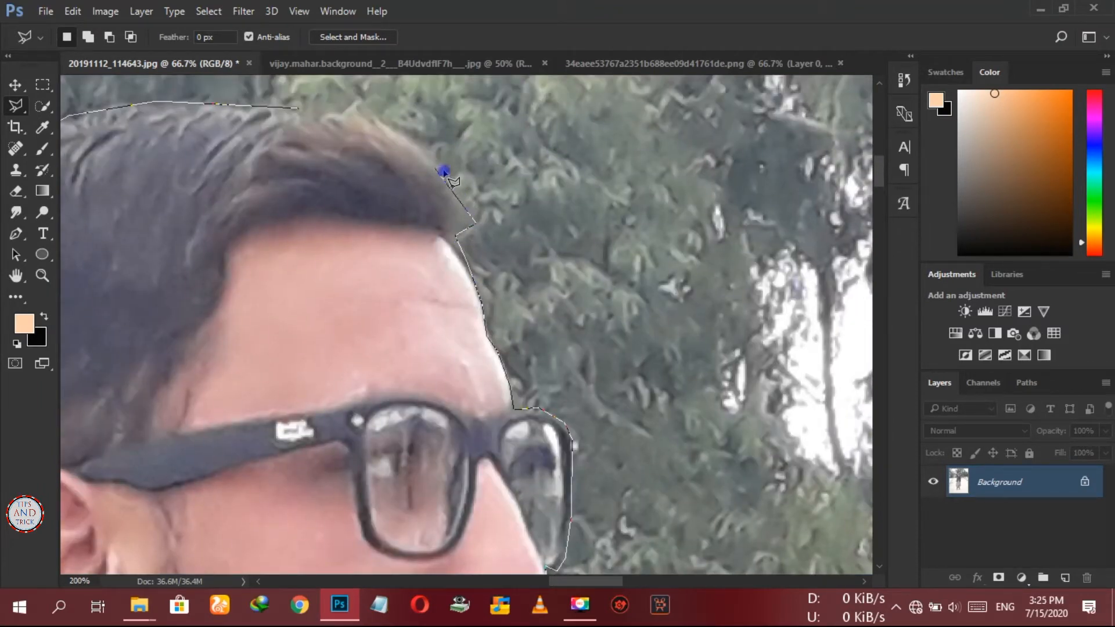
pyautogui.click(299, 106)
pyautogui.hotkey('ctrl', '0')
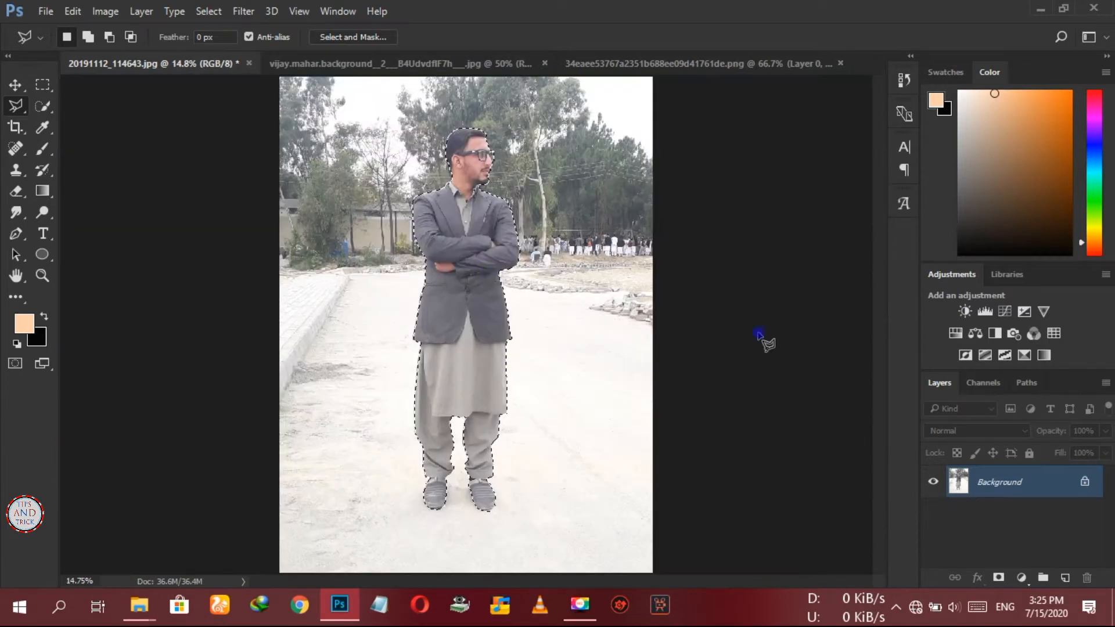
# Mask out everything outside the selected man and apply the layer mask permanently
pyautogui.click(996, 578)
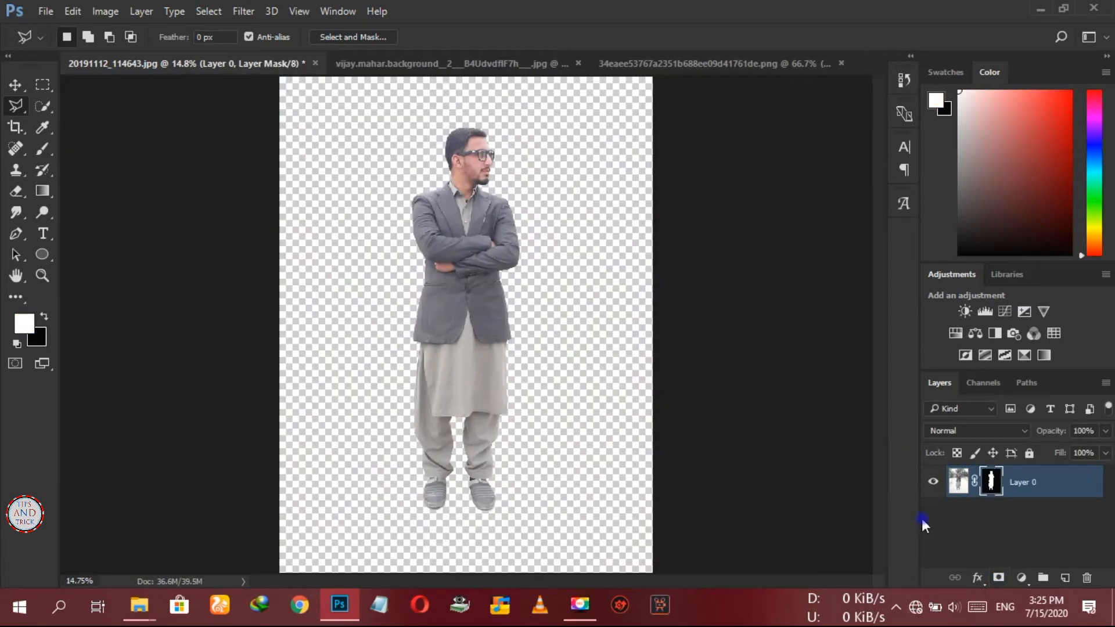
pyautogui.rightClick(991, 485)
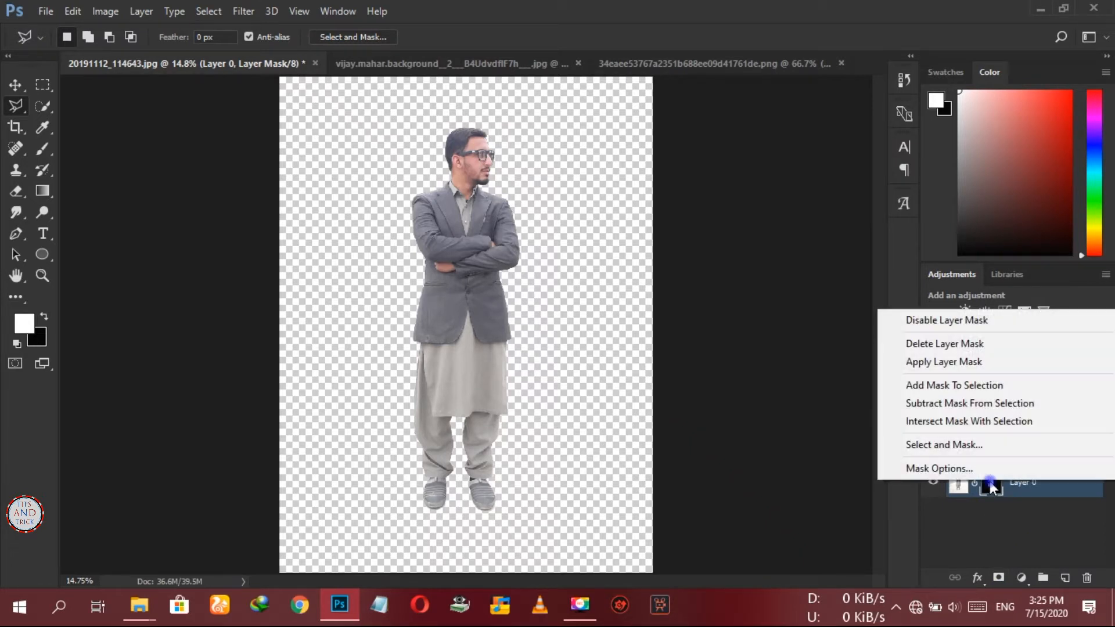
pyautogui.click(950, 365)
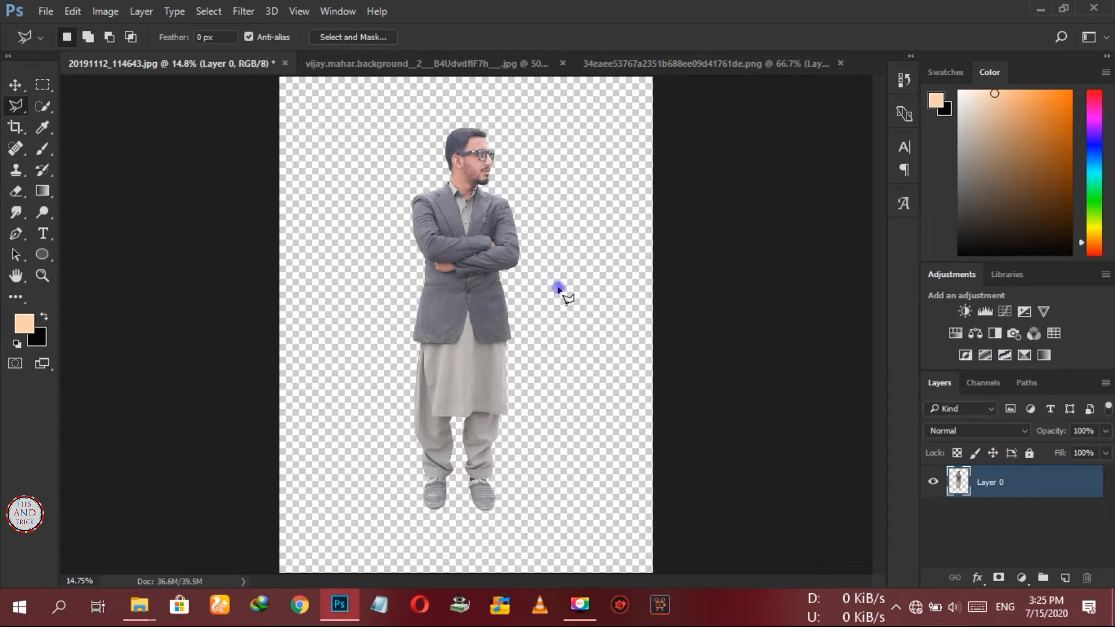
# Unlock the glass-building image's background layer and bring it into the man's document as a new layer
pyautogui.click(359, 63)
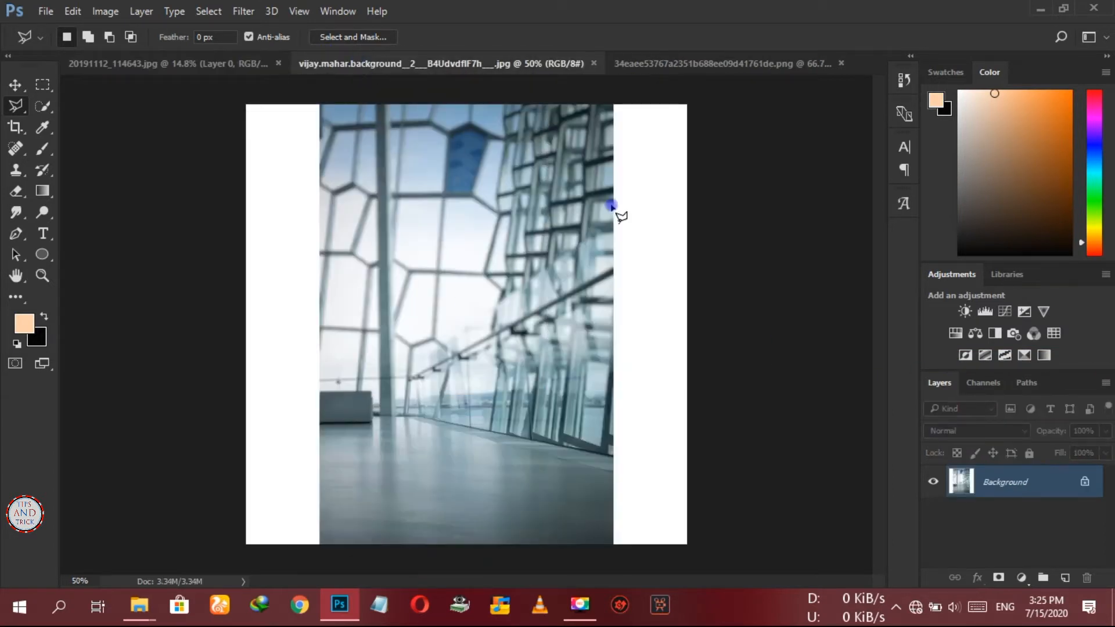
pyautogui.moveTo(525, 282); pyautogui.dragTo(499, 267)
pyautogui.click(556, 240)
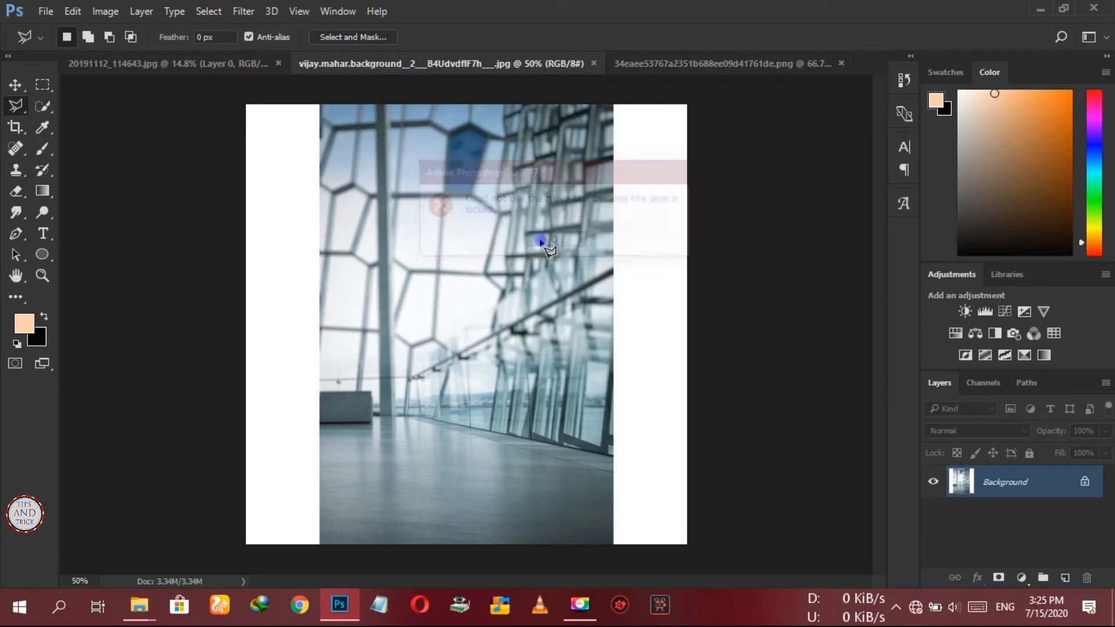
pyautogui.click(1084, 483)
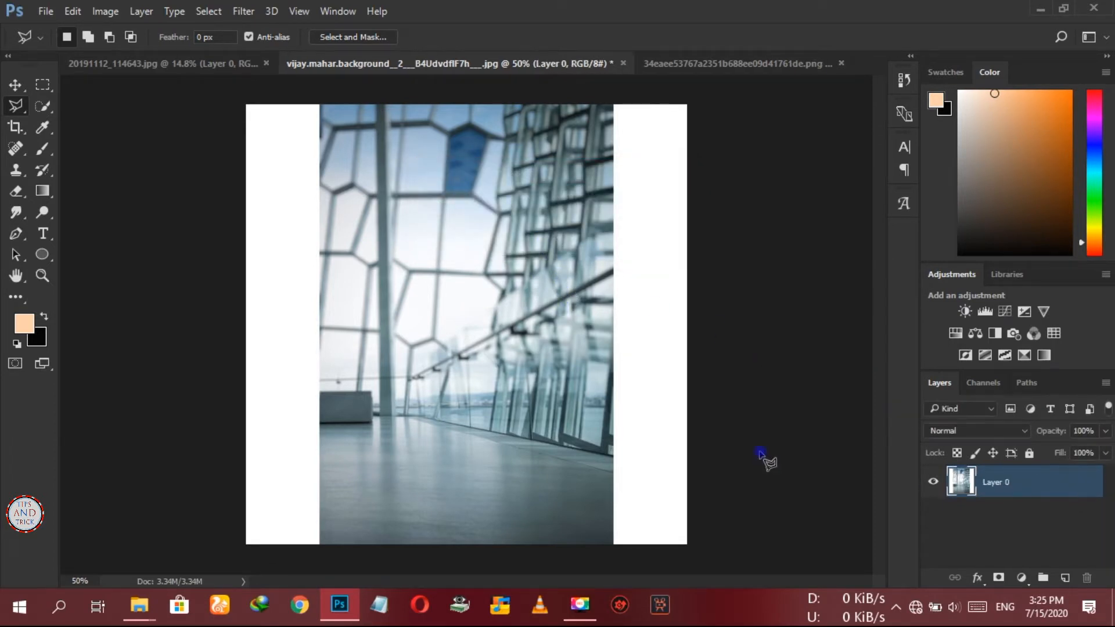
pyautogui.moveTo(503, 338); pyautogui.dragTo(386, 224)
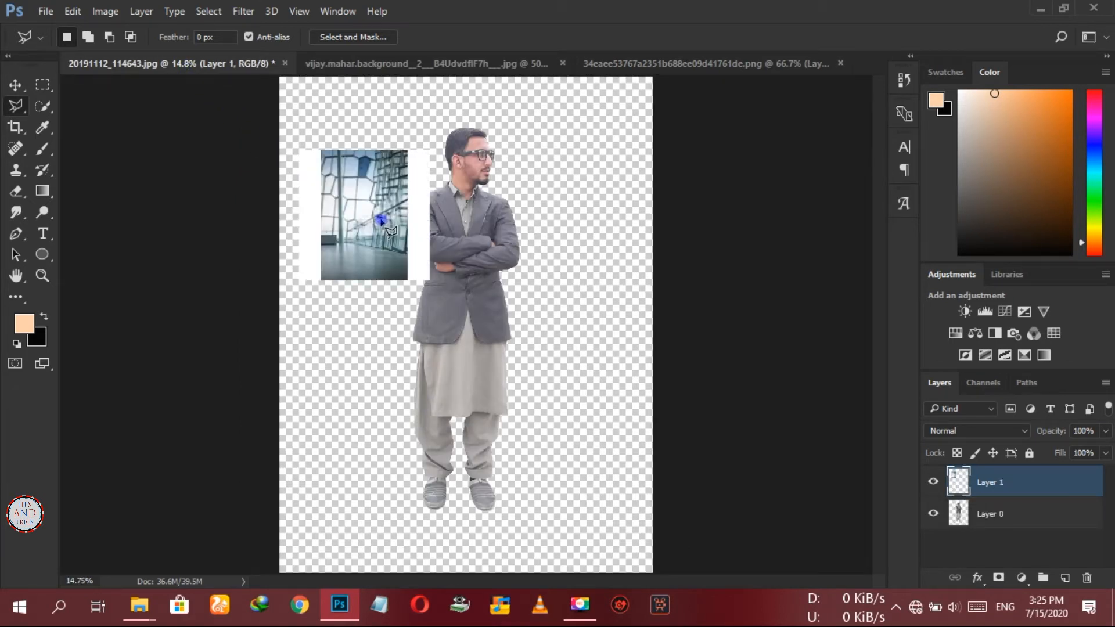
# Scale the glass-building layer proportionally to 383.33% so it covers the whole canvas
pyautogui.hotkey('ctrl', 't')
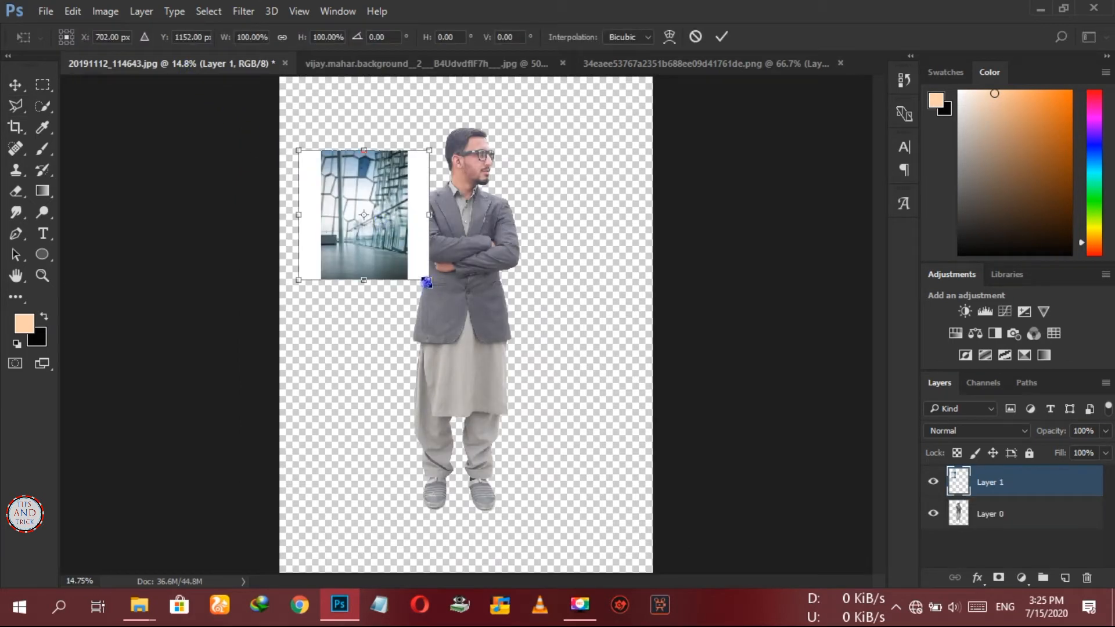
pyautogui.moveTo(433, 289); pyautogui.dragTo(462, 337)
pyautogui.moveTo(545, 399); pyautogui.dragTo(693, 584)
pyautogui.click(721, 38)
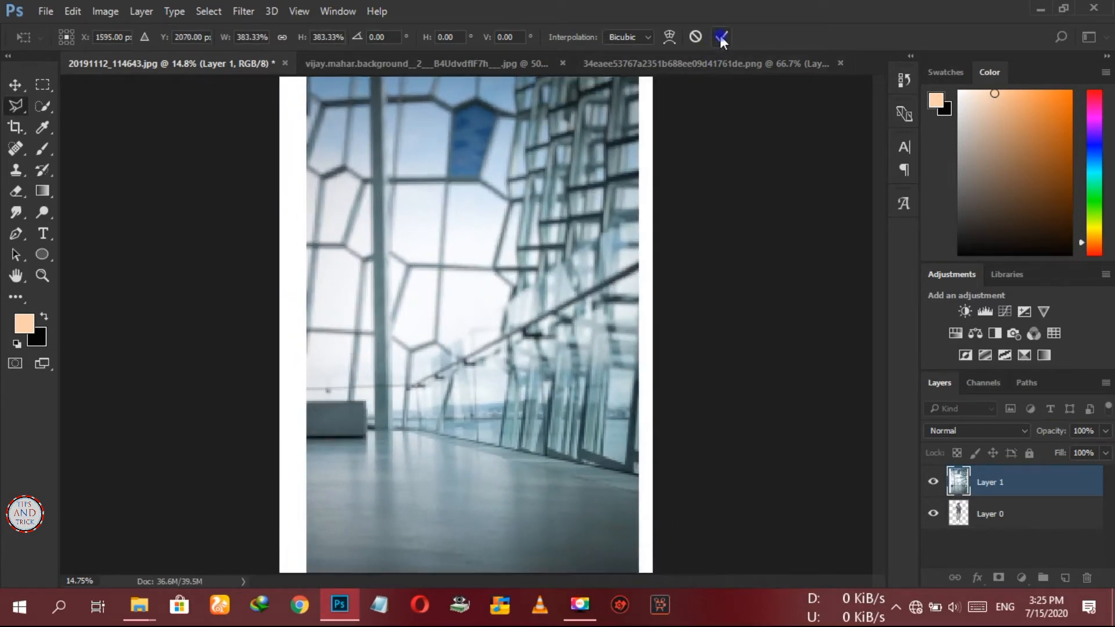
# Place the man's layer above the glass-building layer and scale him to about 112.5%
pyautogui.moveTo(957, 515); pyautogui.dragTo(952, 480)
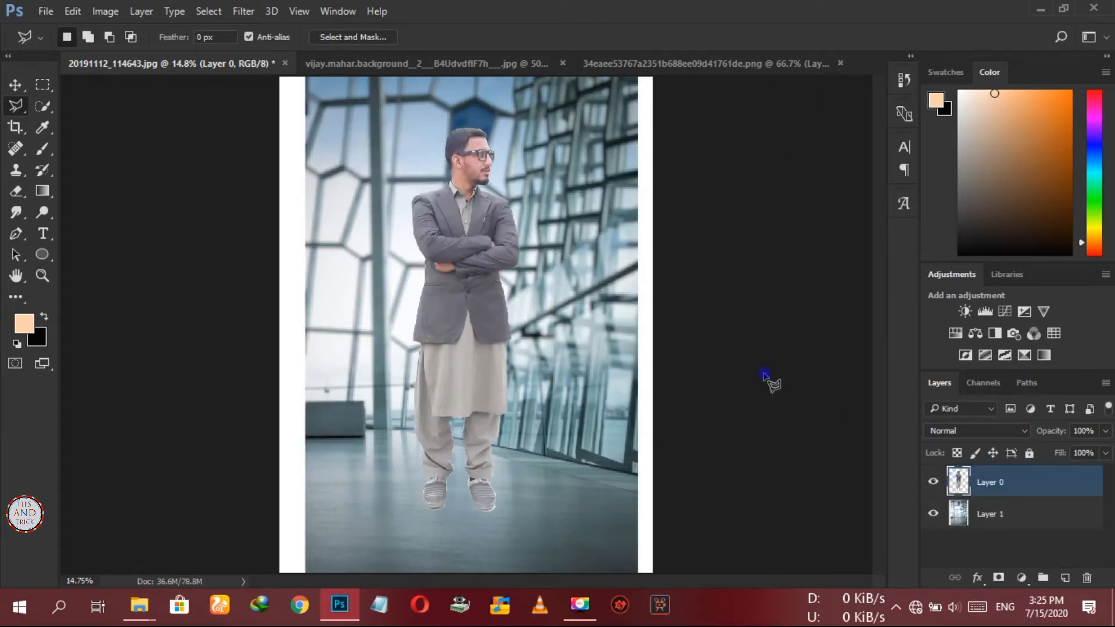
pyautogui.hotkey('ctrl', 't')
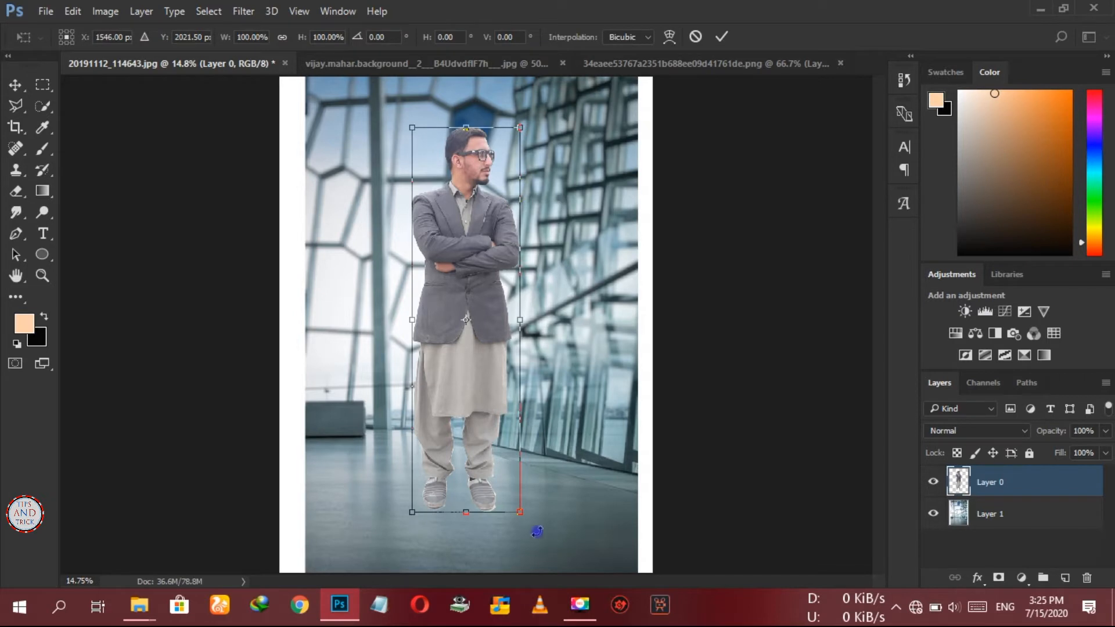
pyautogui.moveTo(521, 511); pyautogui.dragTo(556, 554)
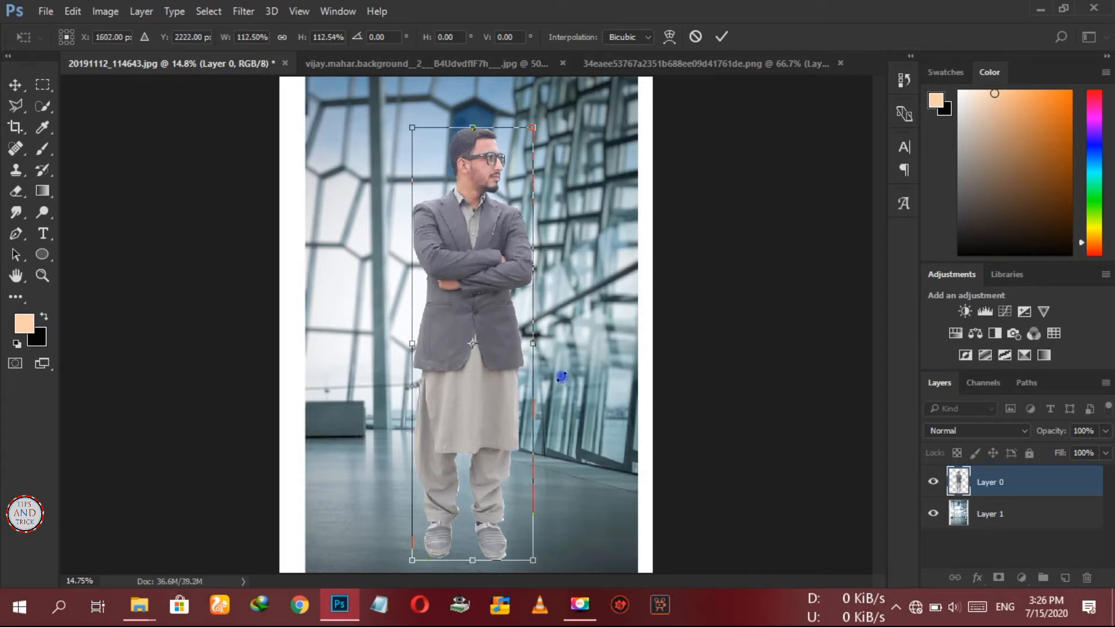
pyautogui.click(721, 38)
pyautogui.press('l')
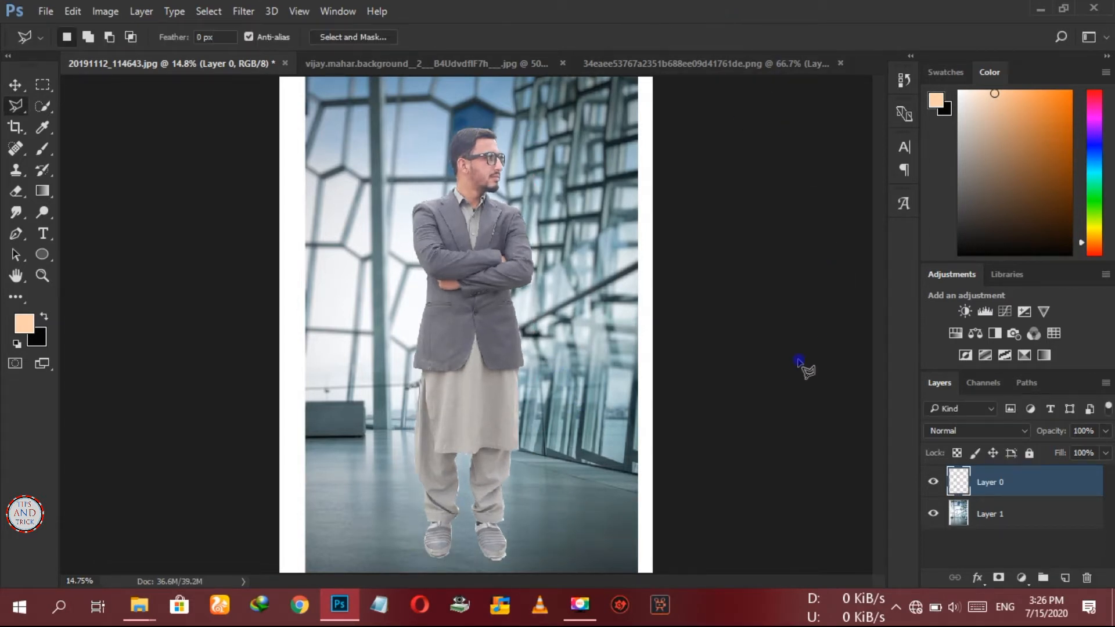
# Switch to the Eraser, shrink its soft brush to 9 px and erase the white fringe below the shirt hem between the man's legs
pyautogui.hotkey('ctrl', '+')
pyautogui.hotkey('ctrl', '+')
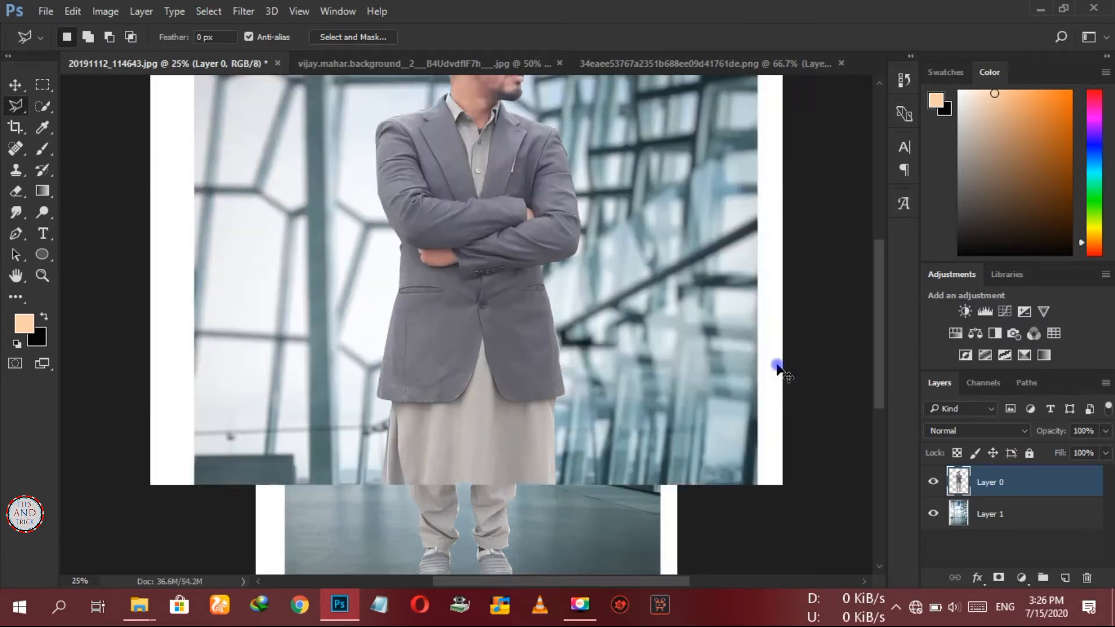
pyautogui.scroll(-5, 755, 383)
pyautogui.scroll(-4, 608, 449)
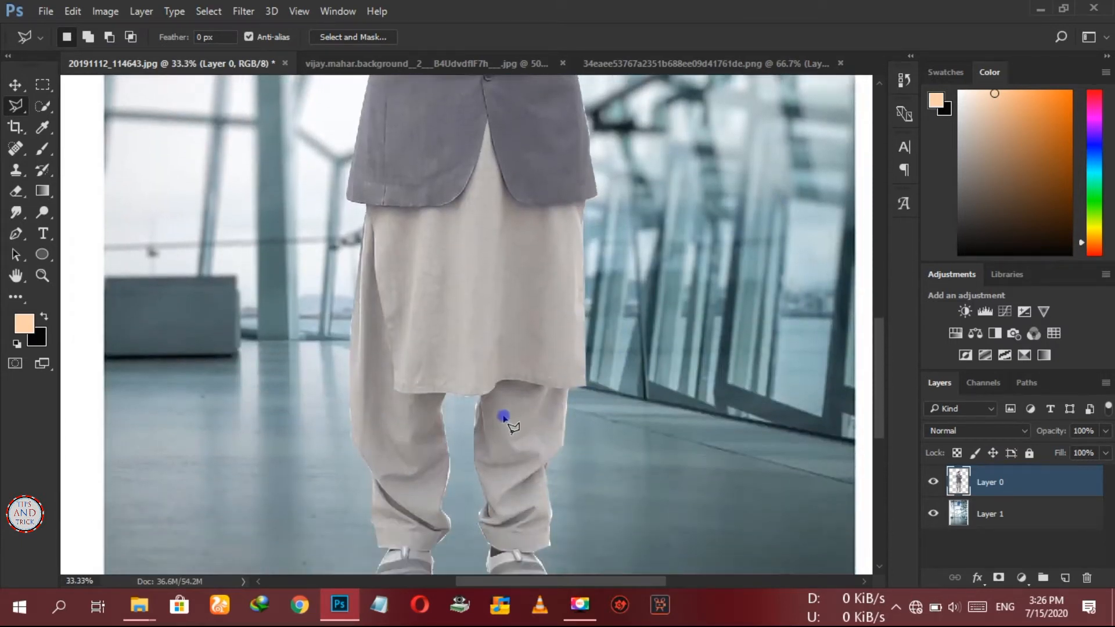
pyautogui.scroll(4, 489, 431)
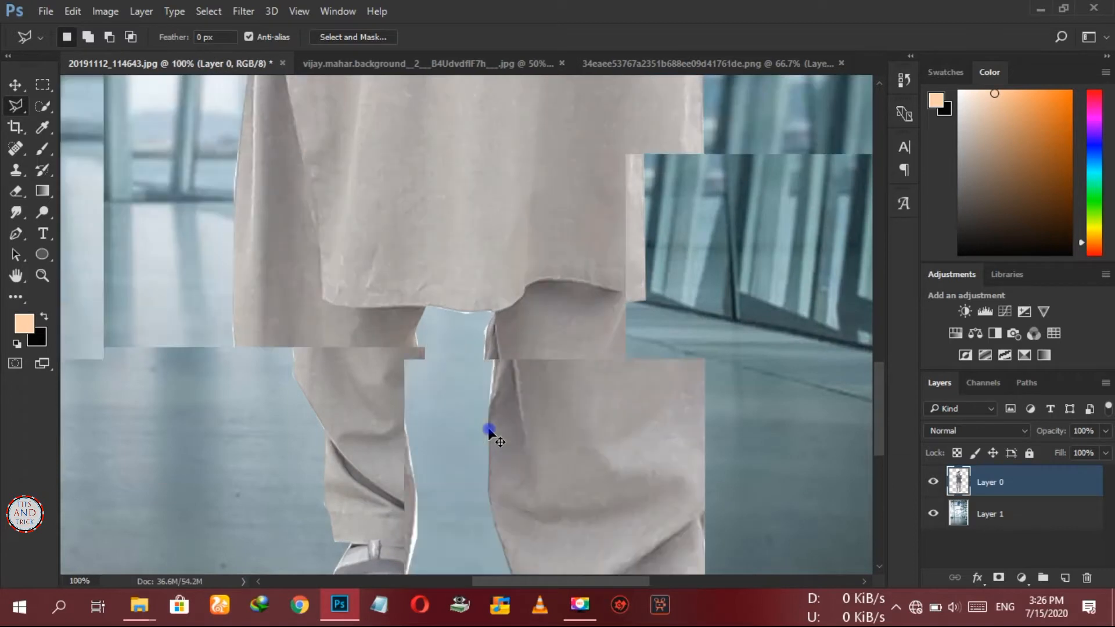
pyautogui.scroll(1, 378, 423)
pyautogui.scroll(-3, 379, 424)
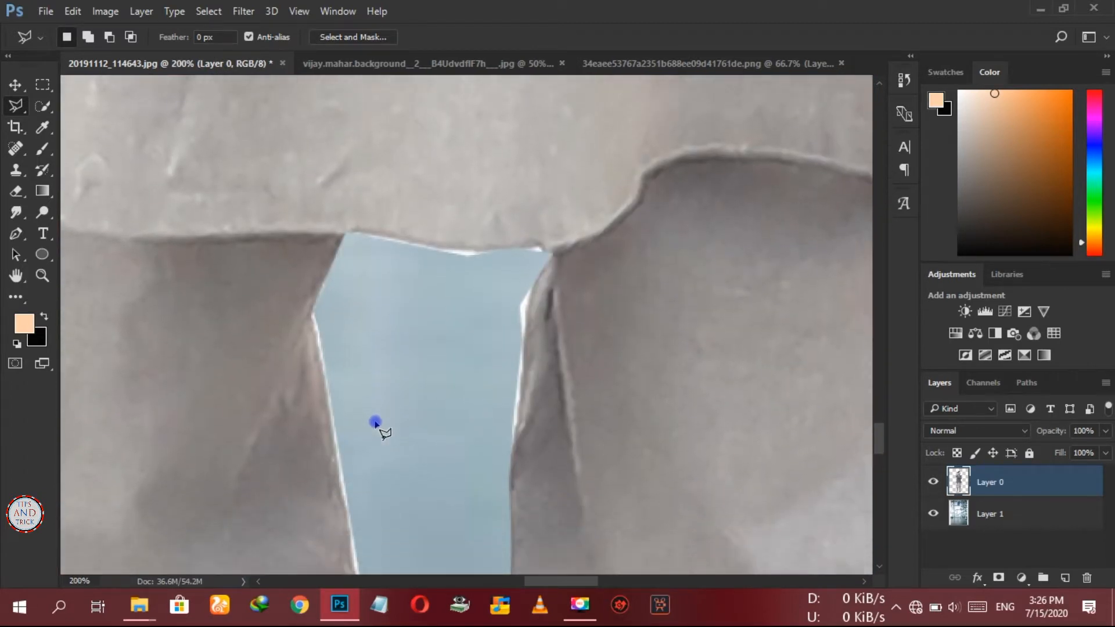
pyautogui.rightClick(14, 191)
pyautogui.click(87, 212)
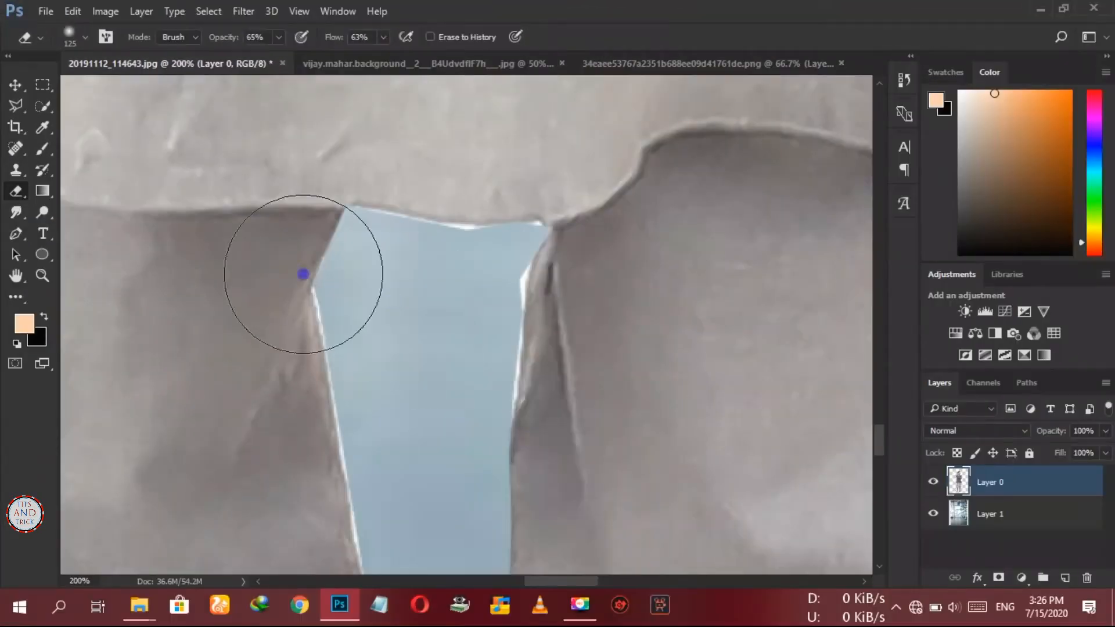
pyautogui.rightClick(407, 304)
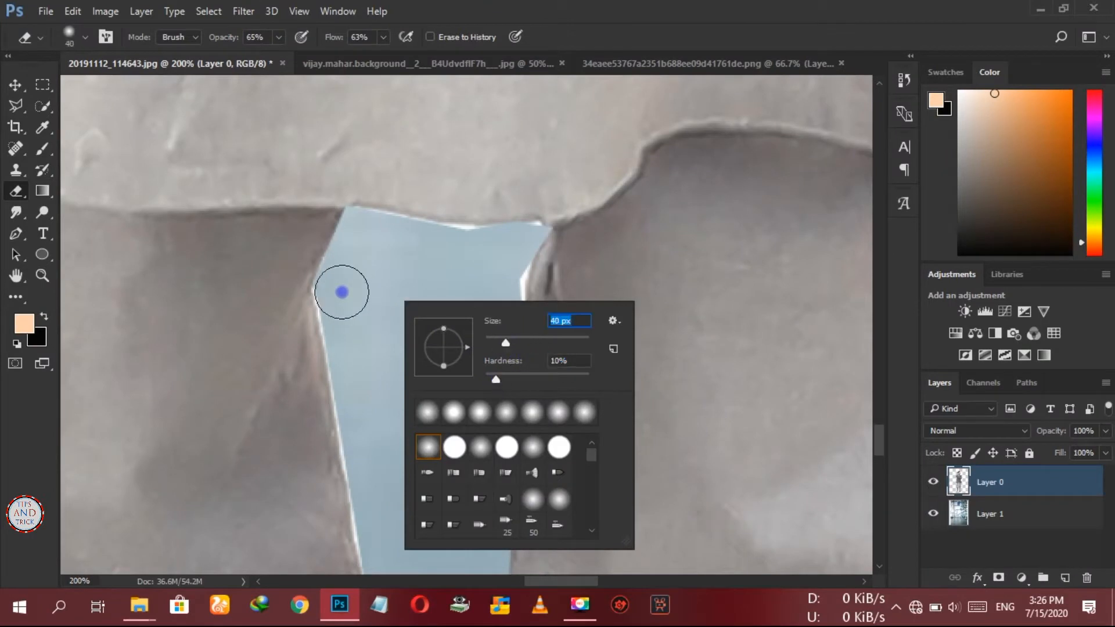
pyautogui.click(341, 292)
pyautogui.press('[')
pyautogui.press('[')
pyautogui.press('[')
pyautogui.press('[')
pyautogui.press('[')
pyautogui.press('[')
pyautogui.press('[')
pyautogui.press('[')
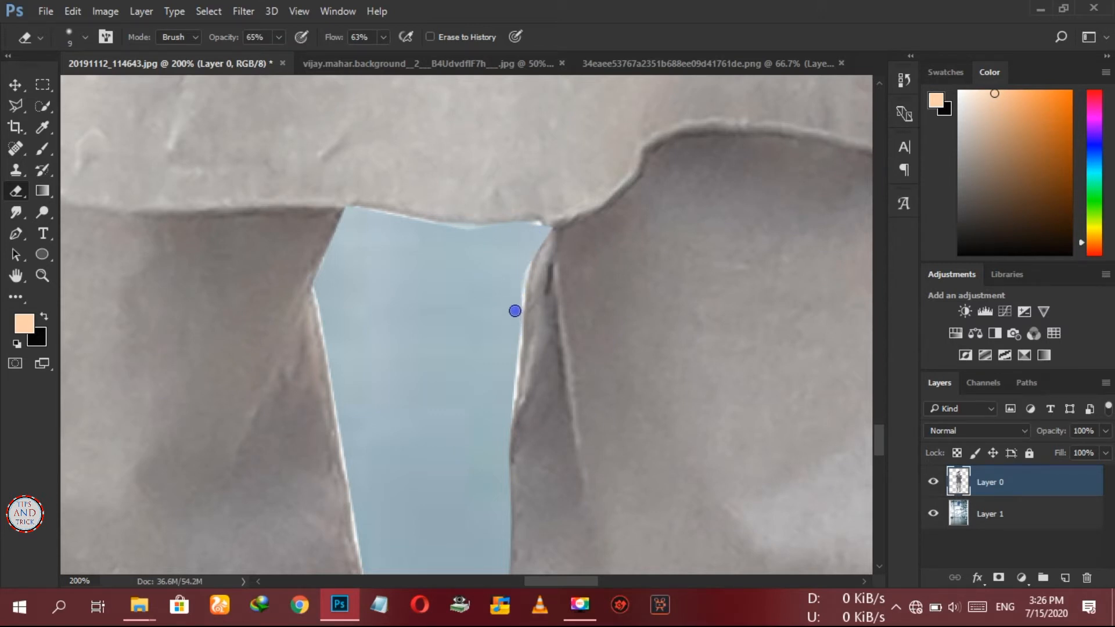
# Erase the white fringe along the inner edges of both trouser legs down to the cuffs, enlarging the eraser to 20 px
pyautogui.scroll(-3, 494, 372)
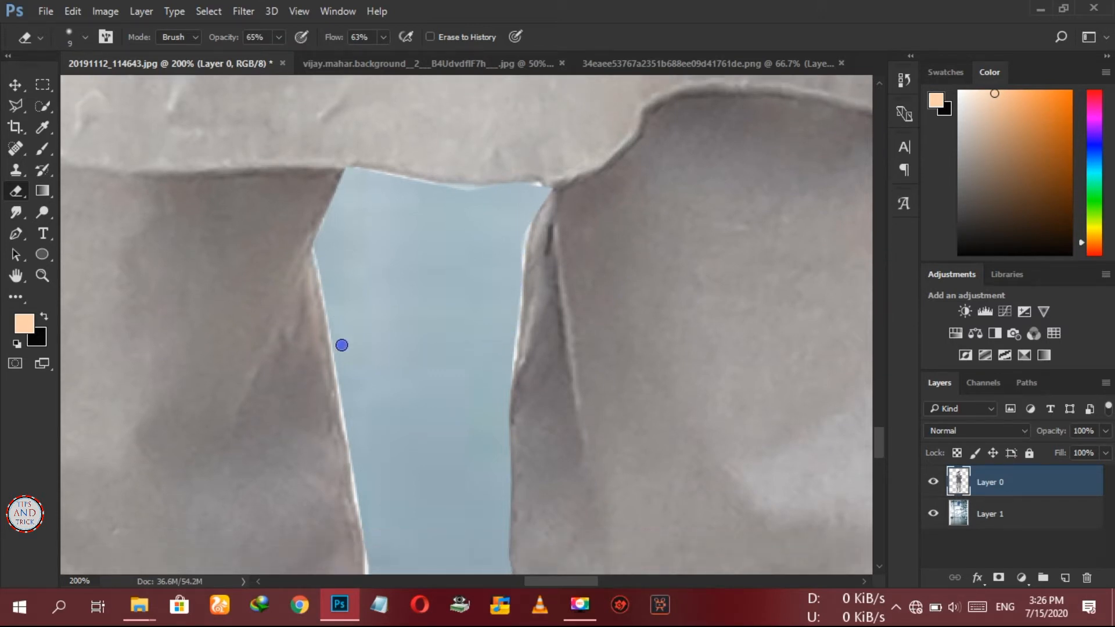
pyautogui.scroll(-3, 365, 451)
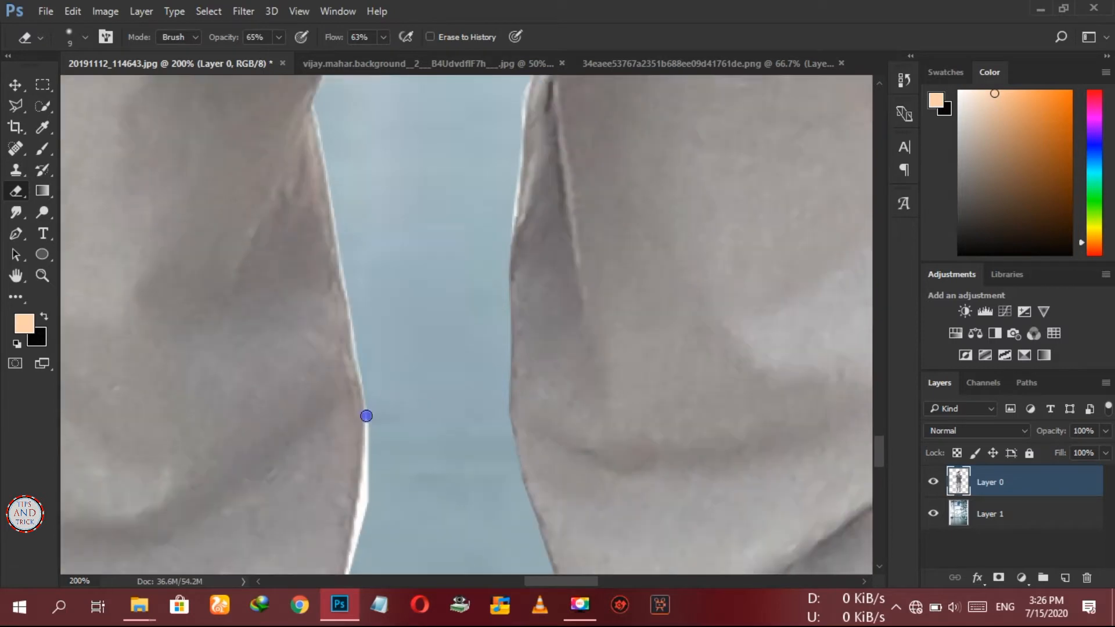
pyautogui.scroll(-3, 366, 416)
pyautogui.scroll(-3, 368, 493)
pyautogui.press(']')
pyautogui.press(']')
pyautogui.press(']')
pyautogui.scroll(-6, 381, 453)
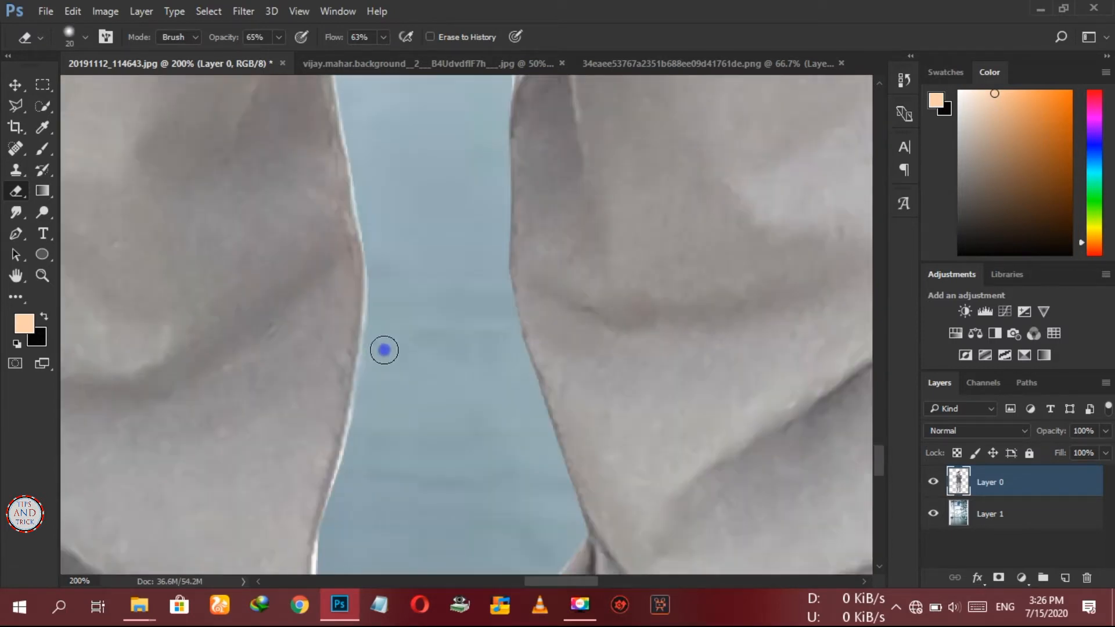
pyautogui.scroll(-10, 498, 399)
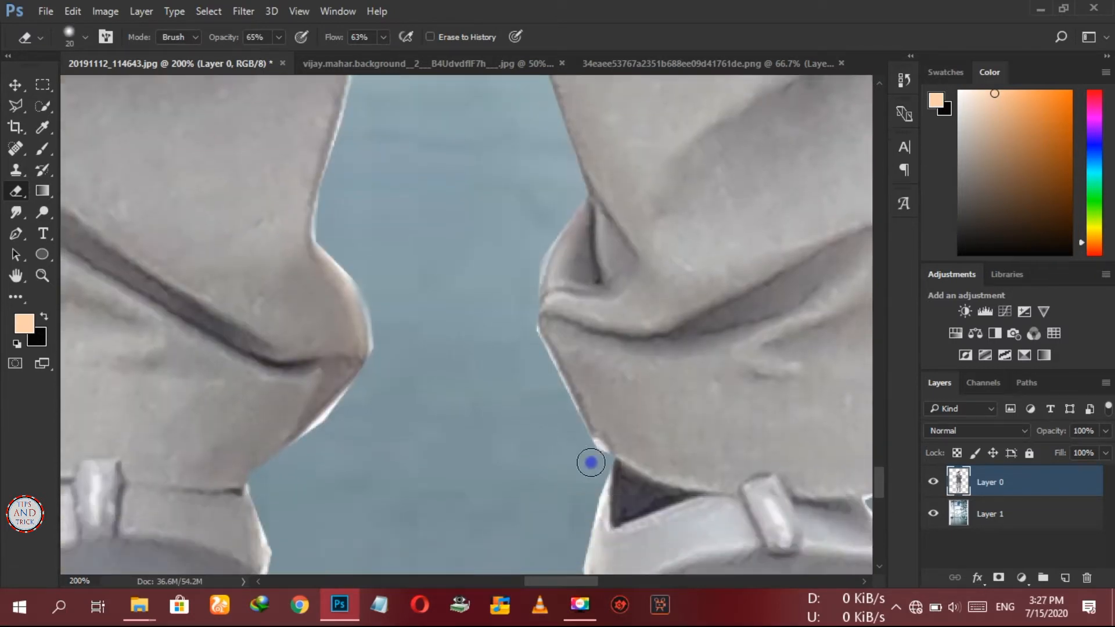
# Erase the white fringe around the inner trouser cuffs and along the toe of the shoe on the image's left
pyautogui.scroll(2, 319, 187)
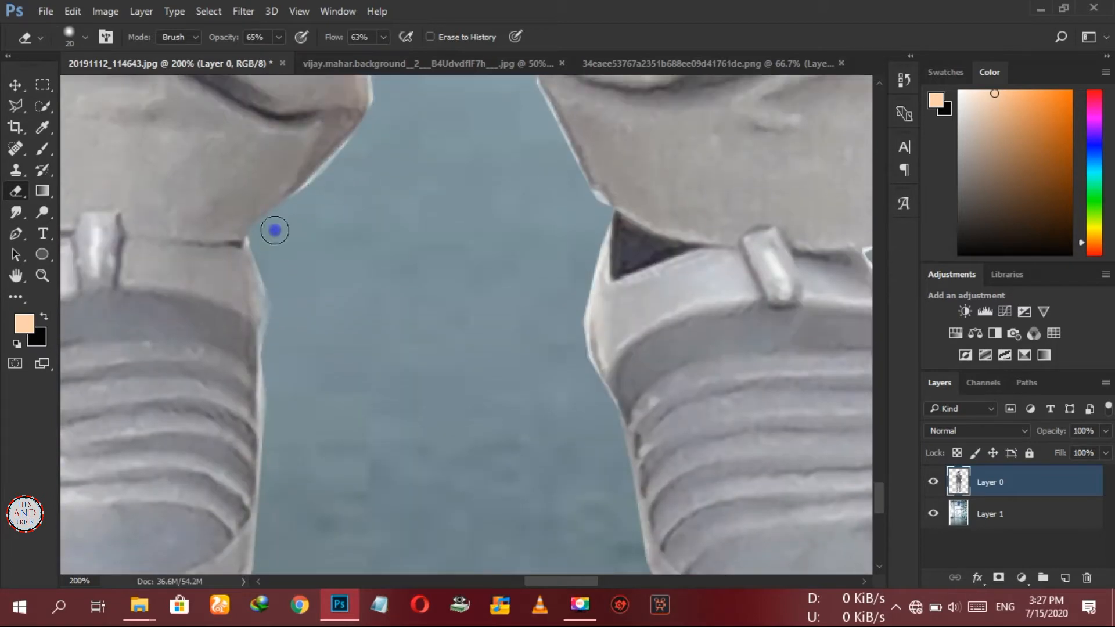
pyautogui.scroll(-5, 244, 386)
pyautogui.hscroll(-5, 190, 427)
pyautogui.moveTo(702, 457); pyautogui.dragTo(581, 446)
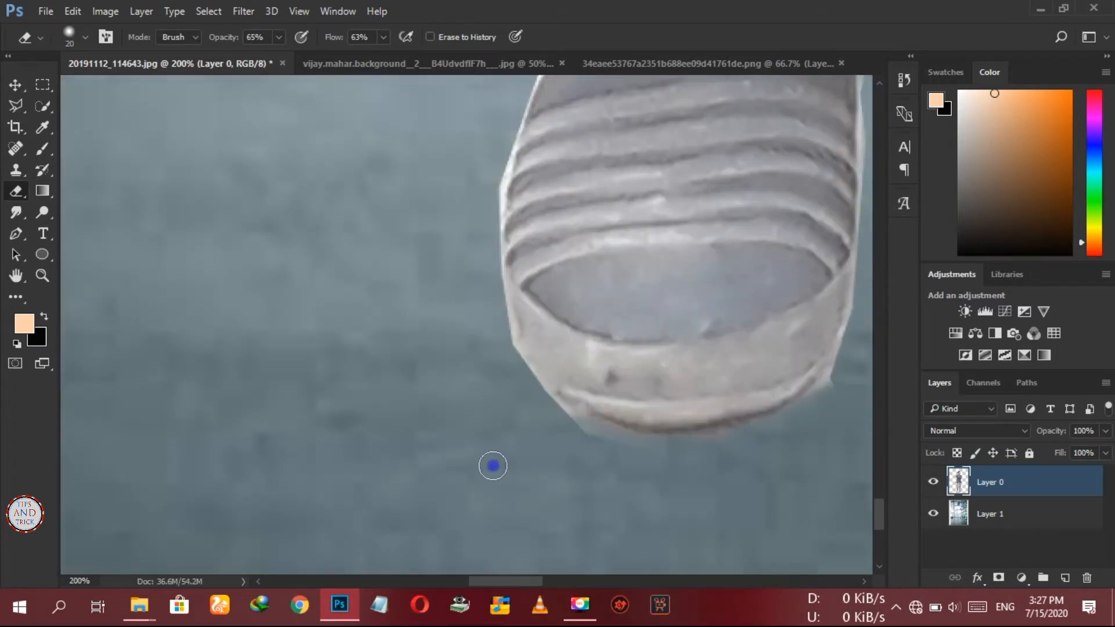
# Set the eraser to 76% opacity and 72% flow and clean the outer edge of the shoe on the image's left
pyautogui.scroll(3, 493, 465)
pyautogui.click(279, 37)
pyautogui.click(290, 56)
pyautogui.click(384, 38)
pyautogui.click(390, 56)
pyautogui.scroll(2, 501, 261)
pyautogui.moveTo(499, 285); pyautogui.dragTo(494, 383)
pyautogui.hotkey('ctrl', '-')
pyautogui.hotkey('ctrl', '-')
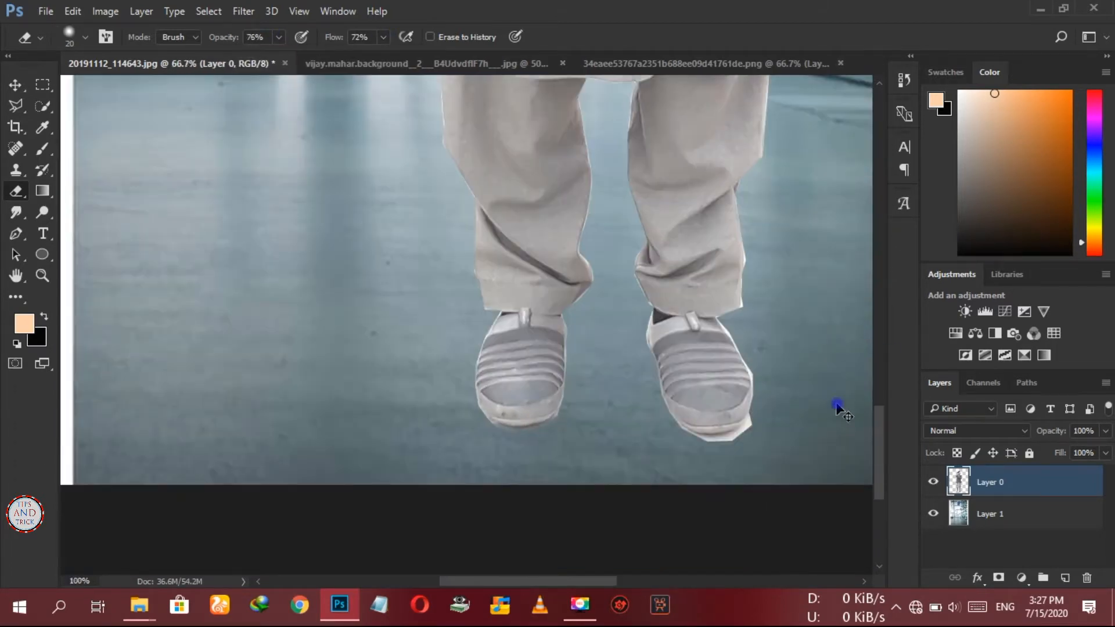
# Erase the leftover white fringe around the toe of the shoe on the image's right
pyautogui.hotkey('ctrl', '+')
pyautogui.hotkey('ctrl', '+')
pyautogui.moveTo(514, 582)
pyautogui.mouseDown()
pyautogui.moveTo(666, 592)
pyautogui.moveTo(562, 592)
pyautogui.mouseUp()
pyautogui.hotkey('ctrl', '-')
pyautogui.hotkey('ctrl', '-')
pyautogui.hotkey('ctrl', '+')
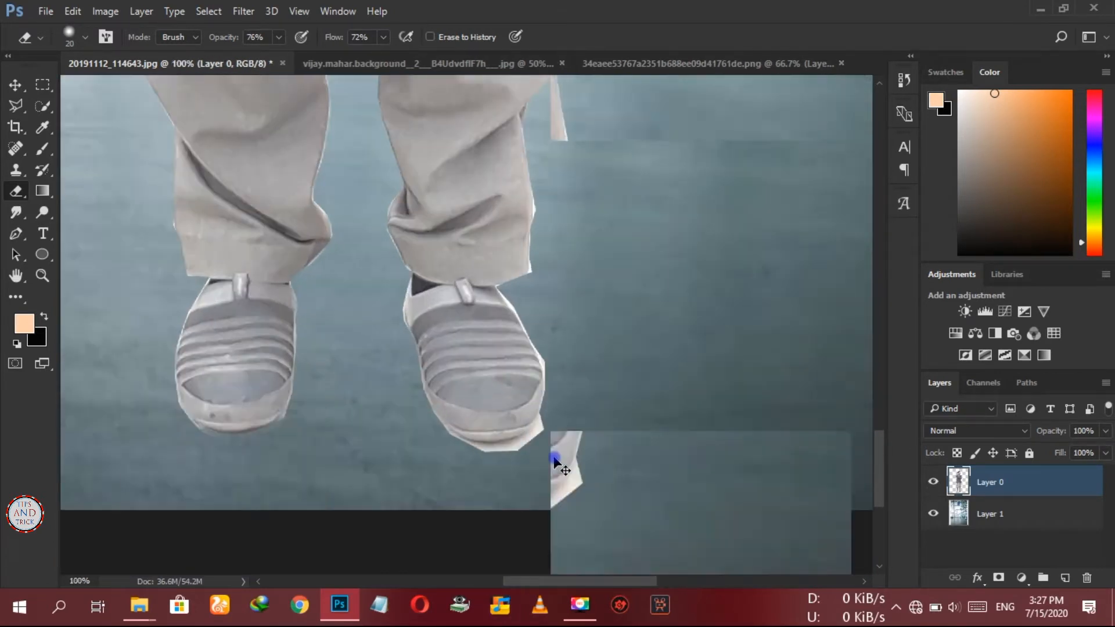
pyautogui.hotkey('ctrl', '+')
pyautogui.scroll(-3, 700, 508)
pyautogui.moveTo(696, 444)
pyautogui.mouseDown()
pyautogui.moveTo(540, 537)
pyautogui.moveTo(679, 485)
pyautogui.mouseUp()
pyautogui.scroll(3, 732, 319)
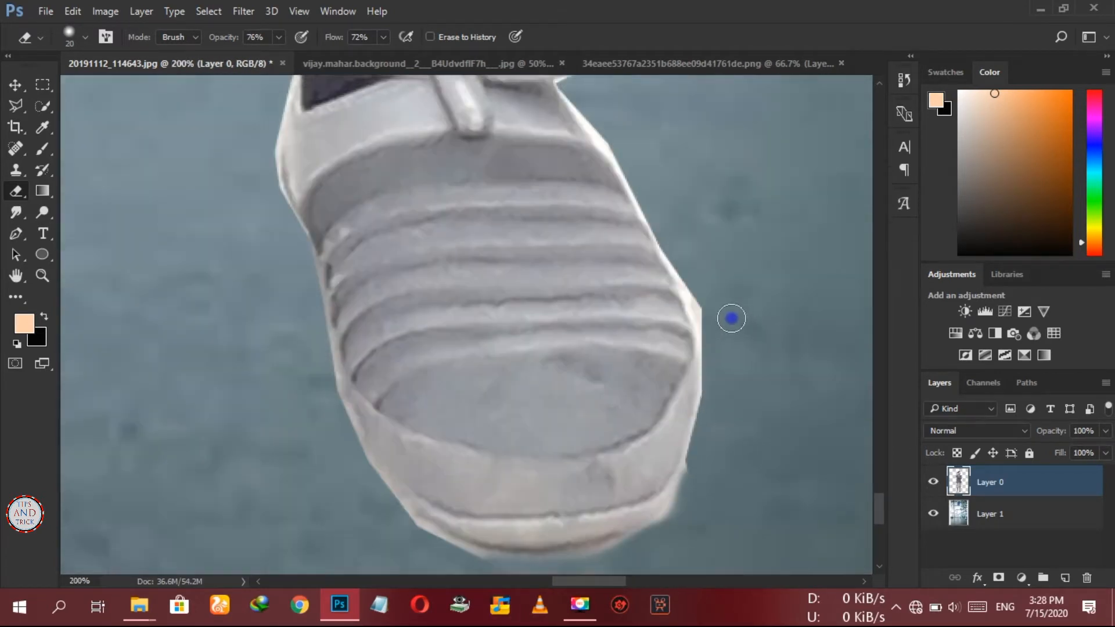
# Erase the white fringe along the outer side of the same shoe up to the trouser cuff
pyautogui.moveTo(616, 191); pyautogui.dragTo(715, 386)
pyautogui.scroll(10, 674, 226)
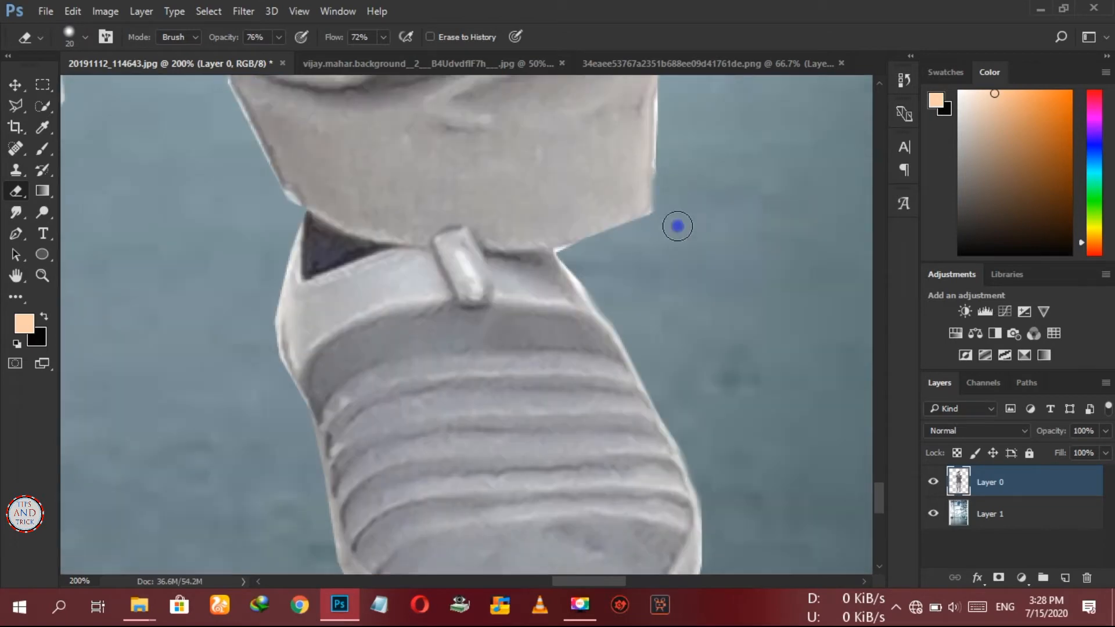
pyautogui.hotkey('ctrl', '-')
pyautogui.hotkey('ctrl', '-')
pyautogui.hotkey('ctrl', '-')
pyautogui.hotkey('ctrl', '-')
pyautogui.hotkey('ctrl', '-')
pyautogui.hotkey('ctrl', '-')
pyautogui.hotkey('ctrl', '-')
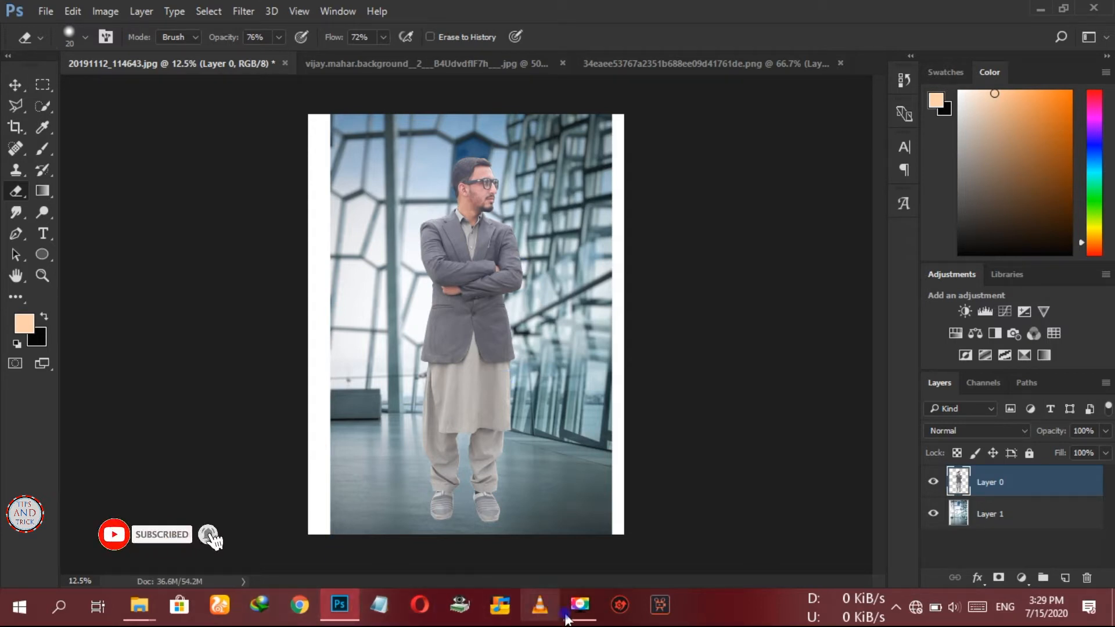
pyautogui.hotkey('ctrl', '+')
pyautogui.hotkey('ctrl', '+')
pyautogui.hotkey('ctrl', '+')
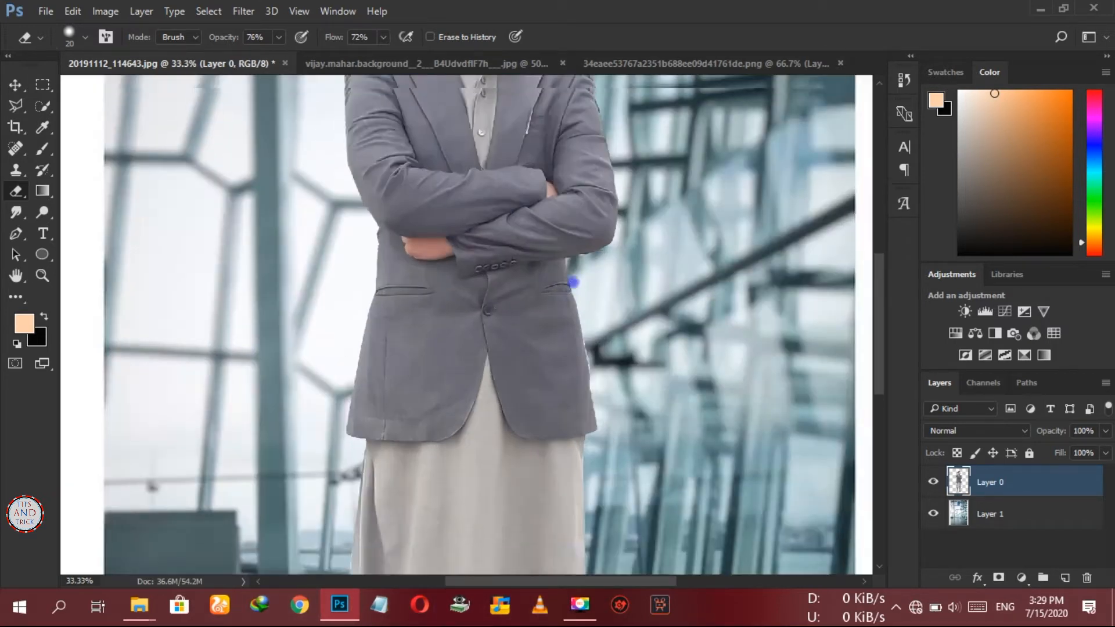
pyautogui.scroll(3, 583, 281)
pyautogui.hotkey('ctrl', '+')
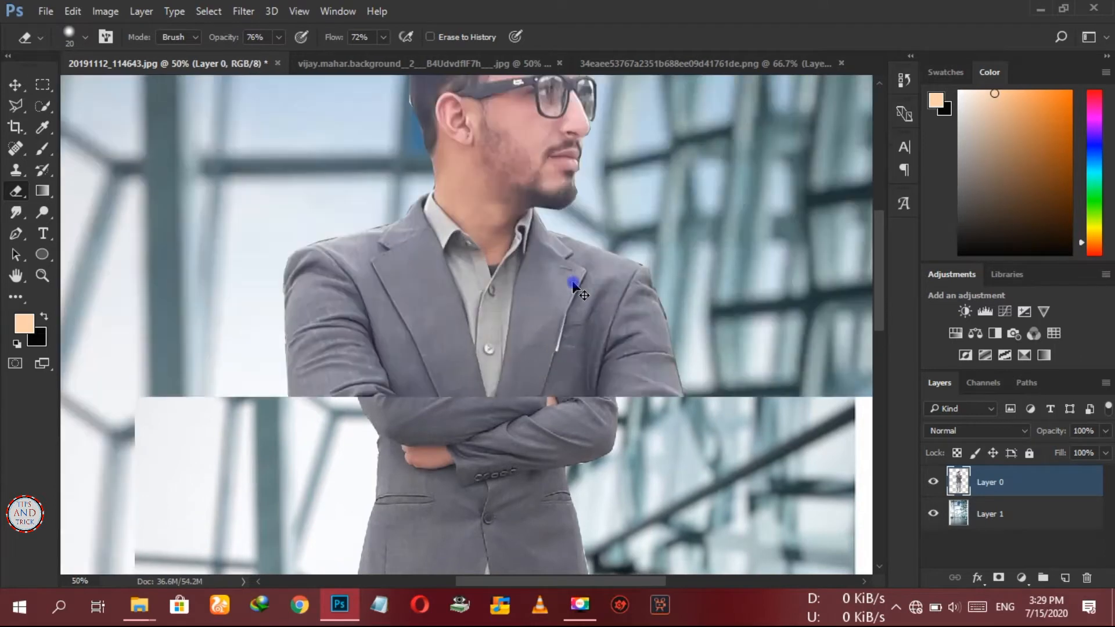
# Brighten the man's layer with Curves by raising the RGB midtones from input 101 to output 129
pyautogui.hotkey('ctrl', '0')
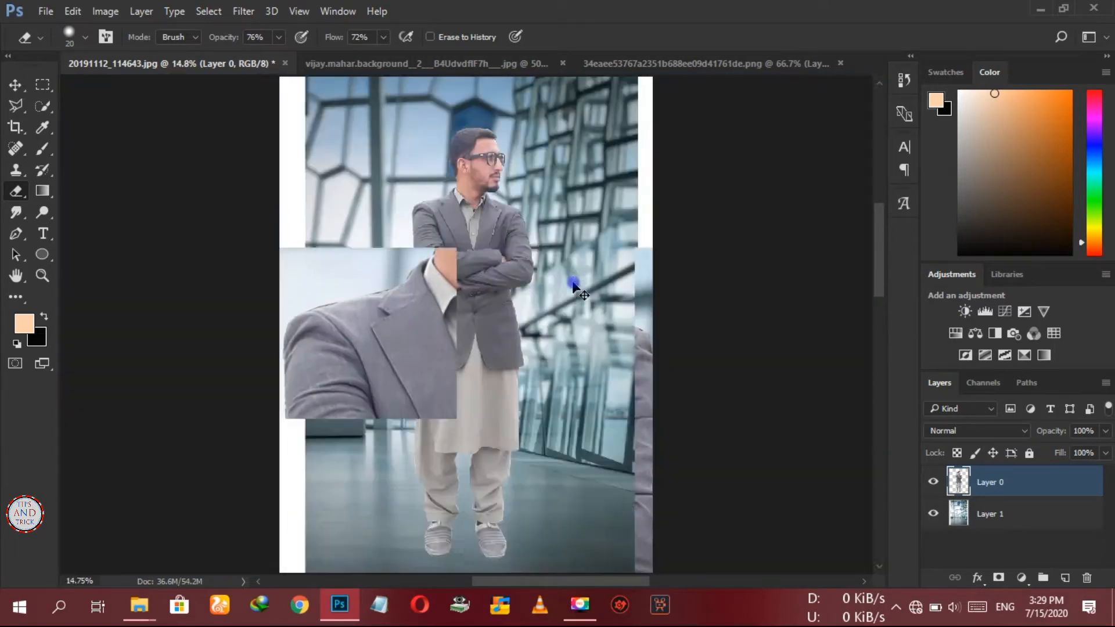
pyautogui.hotkey('ctrl', 'm')
pyautogui.moveTo(534, 85); pyautogui.dragTo(931, 107)
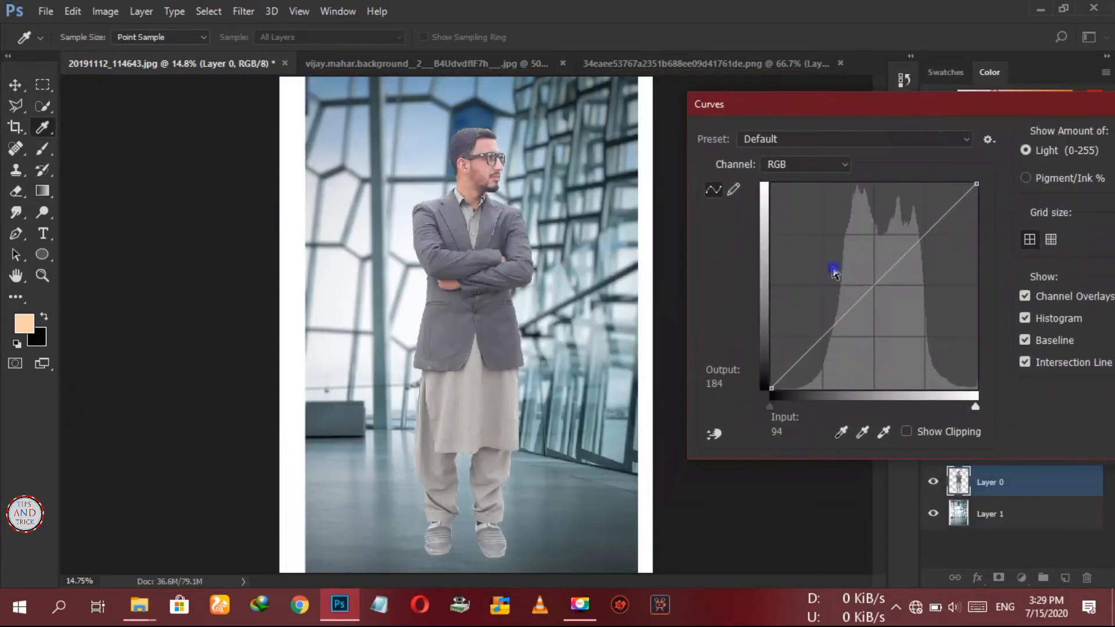
pyautogui.moveTo(854, 306); pyautogui.dragTo(854, 287)
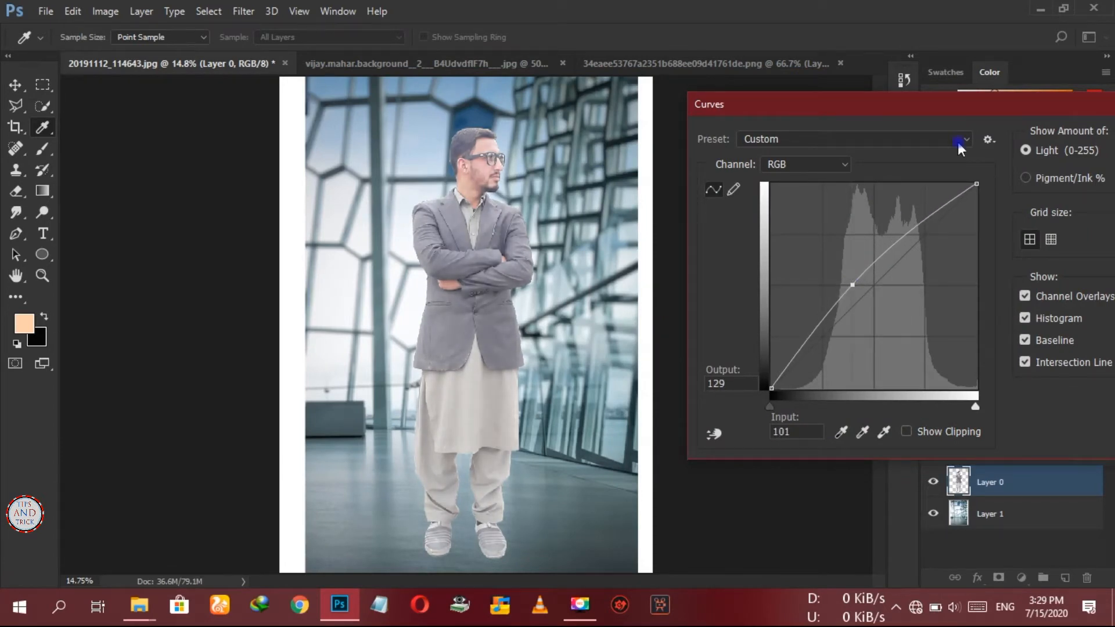
pyautogui.moveTo(956, 106); pyautogui.dragTo(817, 145)
pyautogui.click(1018, 187)
# Apply Levels to the man's layer with a midtone value of 1.08 and a raised black input level
pyautogui.hotkey('ctrl', 'l')
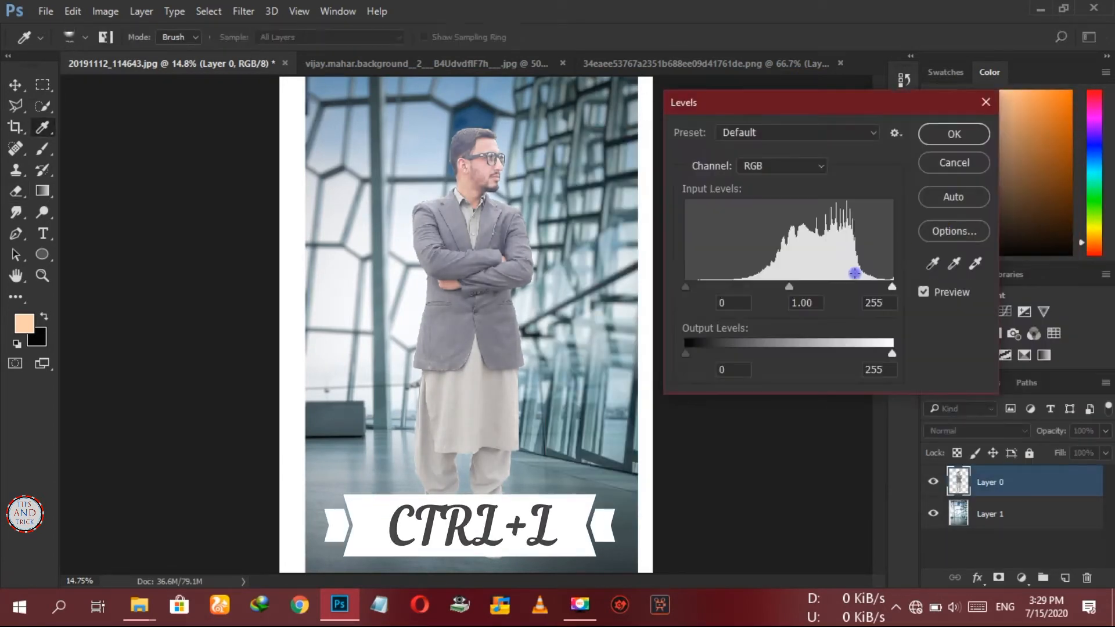
pyautogui.moveTo(796, 284); pyautogui.dragTo(783, 281)
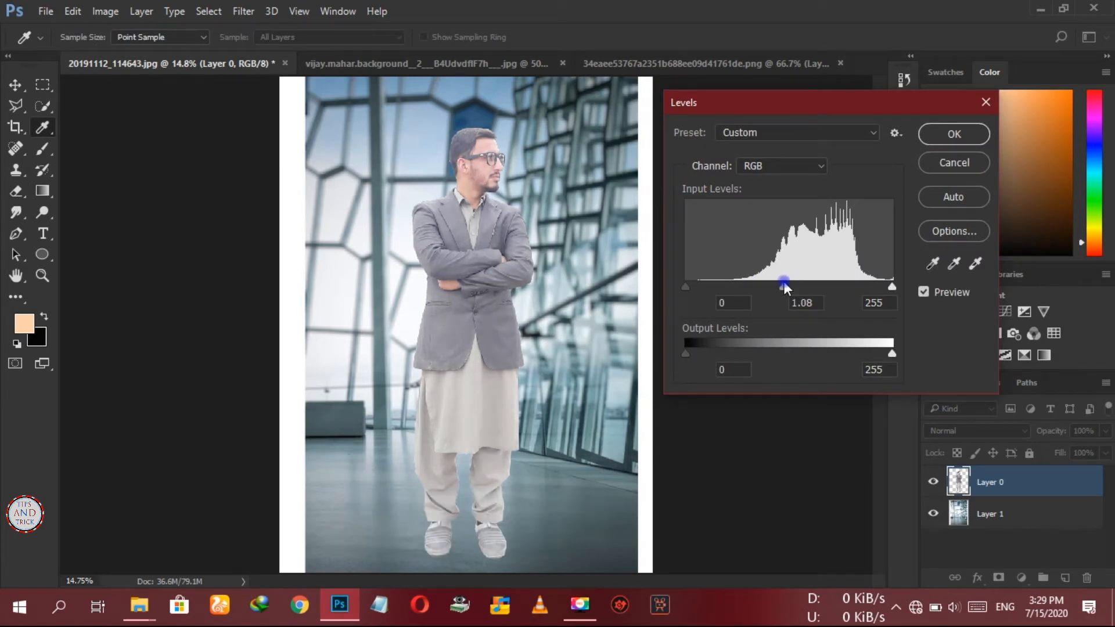
pyautogui.moveTo(697, 281); pyautogui.dragTo(718, 289)
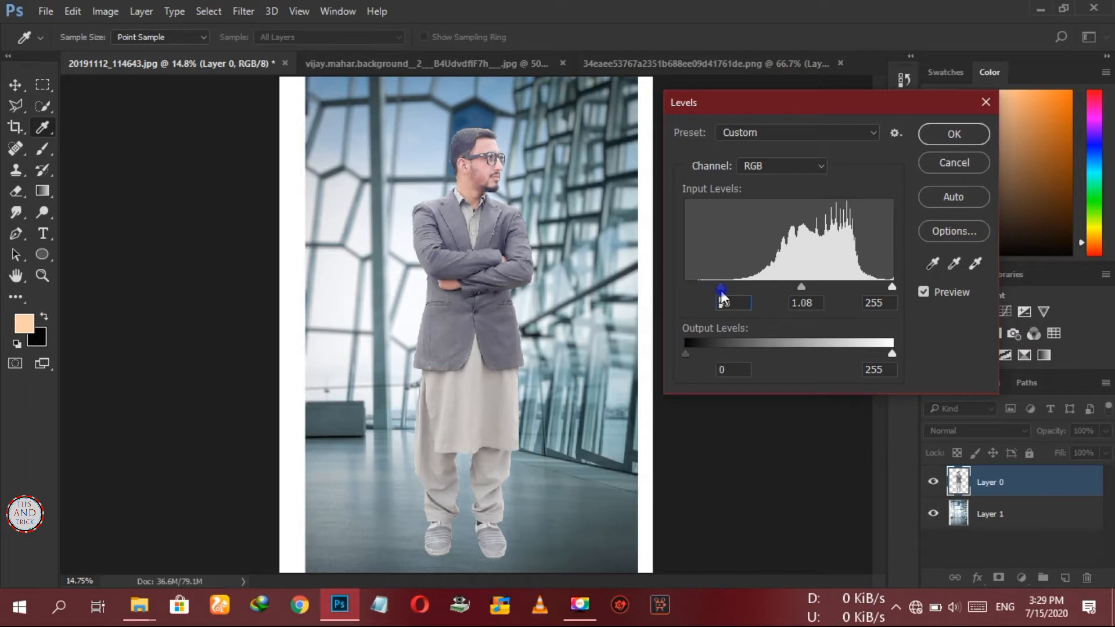
pyautogui.click(943, 138)
pyautogui.press('e')
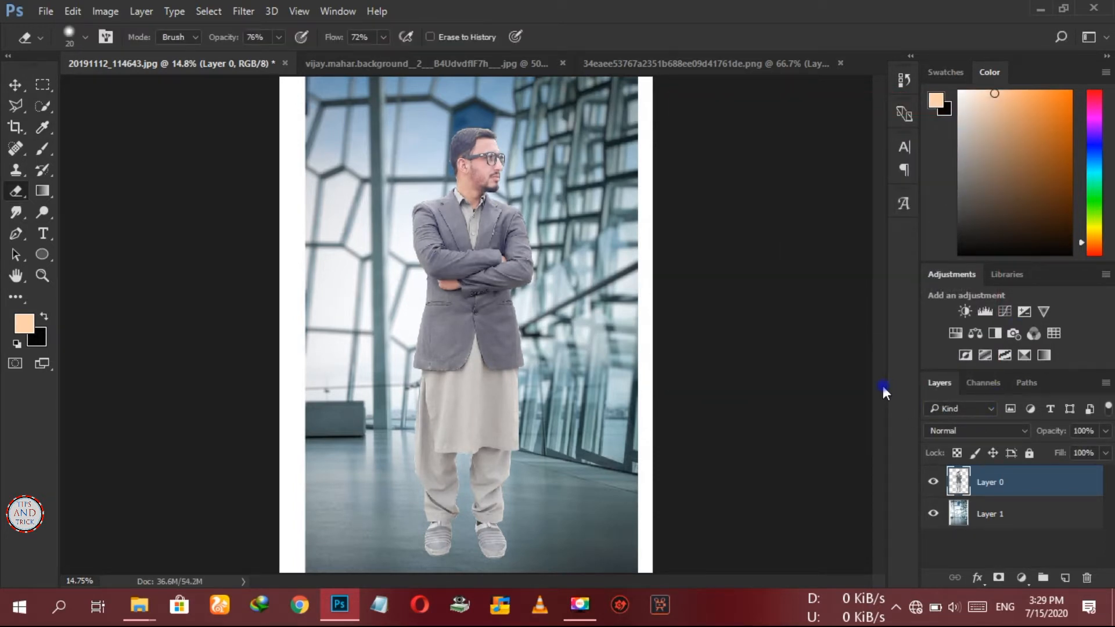
# Merge the man's layer down into the glass-building layer
pyautogui.rightClick(1010, 485)
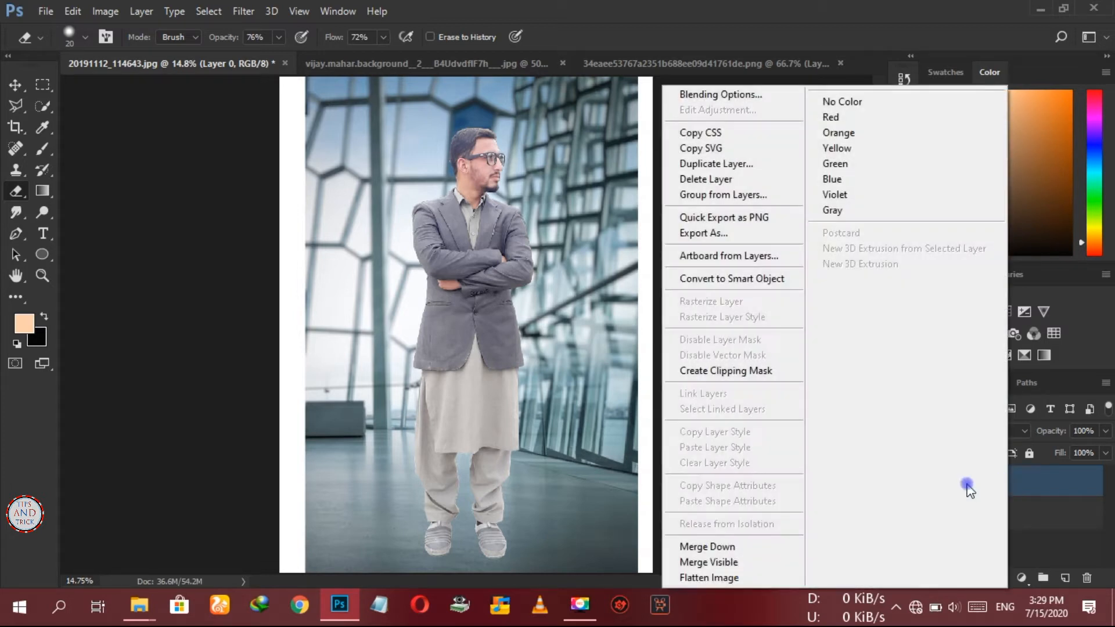
pyautogui.click(739, 542)
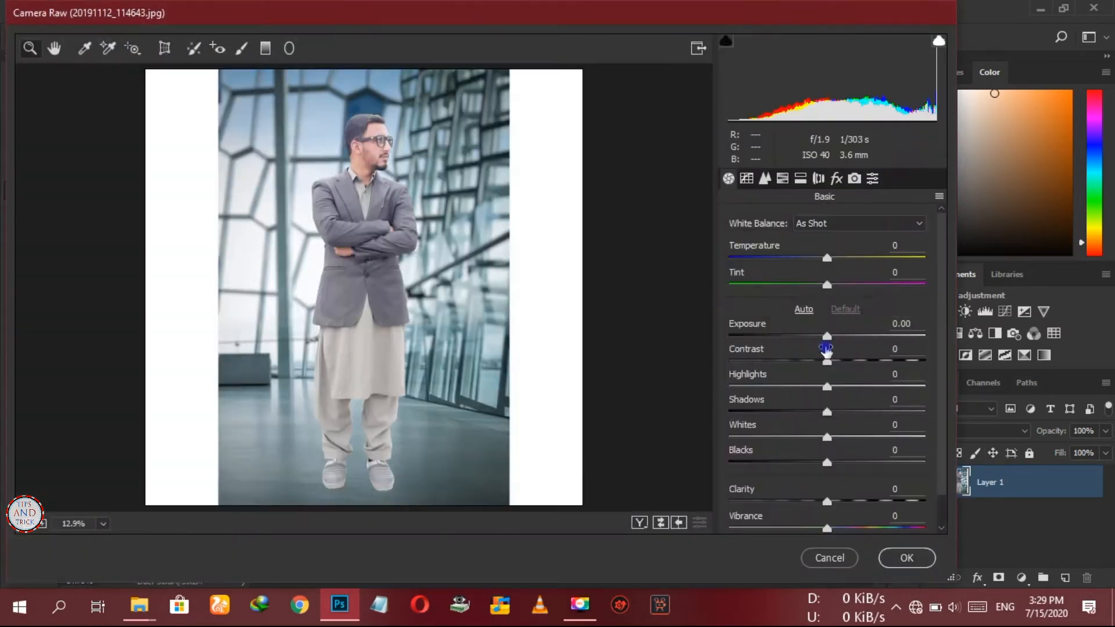
# In the Camera Raw Filter, set exposure +0.20, contrast +24, highlights +12, shadows -8, whites -17, clarity +13, vibrance +16 and a cooler temperature
pyautogui.moveTo(838, 342)
pyautogui.mouseDown()
pyautogui.moveTo(858, 368)
pyautogui.moveTo(837, 391)
pyautogui.moveTo(848, 386)
pyautogui.moveTo(839, 386)
pyautogui.moveTo(831, 341)
pyautogui.mouseUp()
pyautogui.moveTo(827, 260)
pyautogui.mouseDown()
pyautogui.moveTo(815, 261)
pyautogui.moveTo(840, 261)
pyautogui.moveTo(826, 262)
pyautogui.mouseUp()
pyautogui.moveTo(827, 435); pyautogui.dragTo(810, 436)
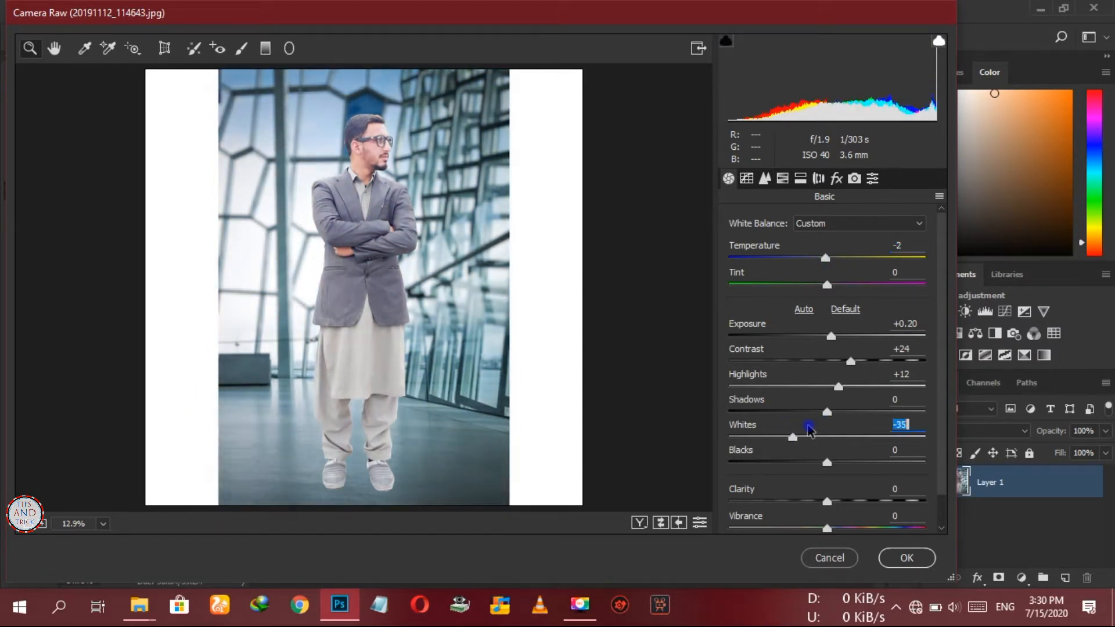
pyautogui.moveTo(825, 502); pyautogui.dragTo(842, 528)
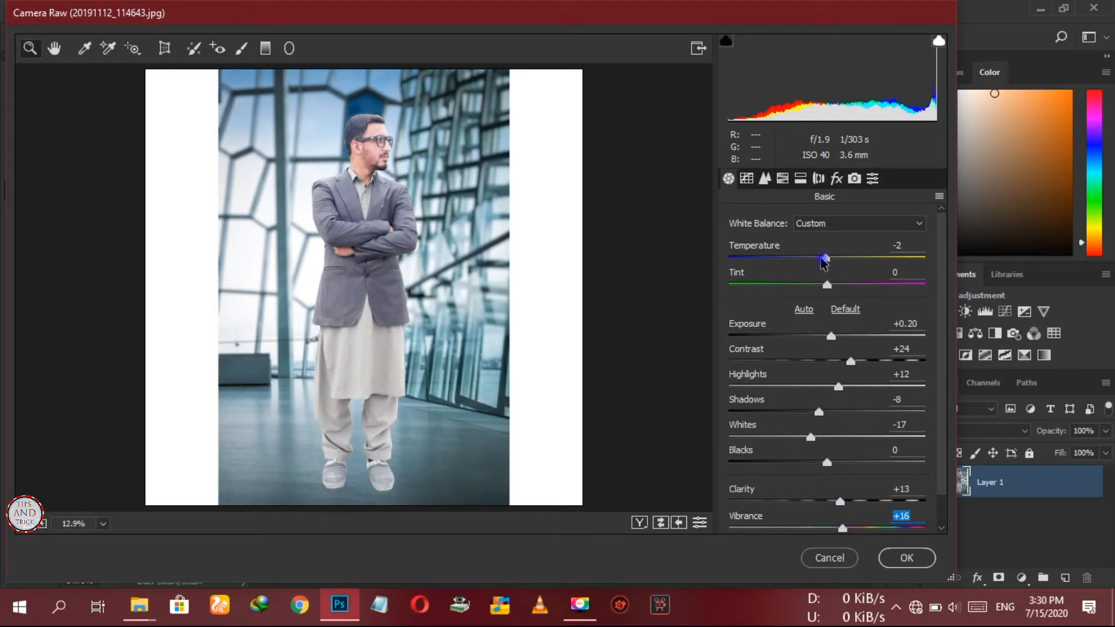
pyautogui.moveTo(822, 256); pyautogui.dragTo(818, 257)
# Adjust the tone curve of the merged image in the Camera Raw Filter and apply the filter
pyautogui.click(762, 179)
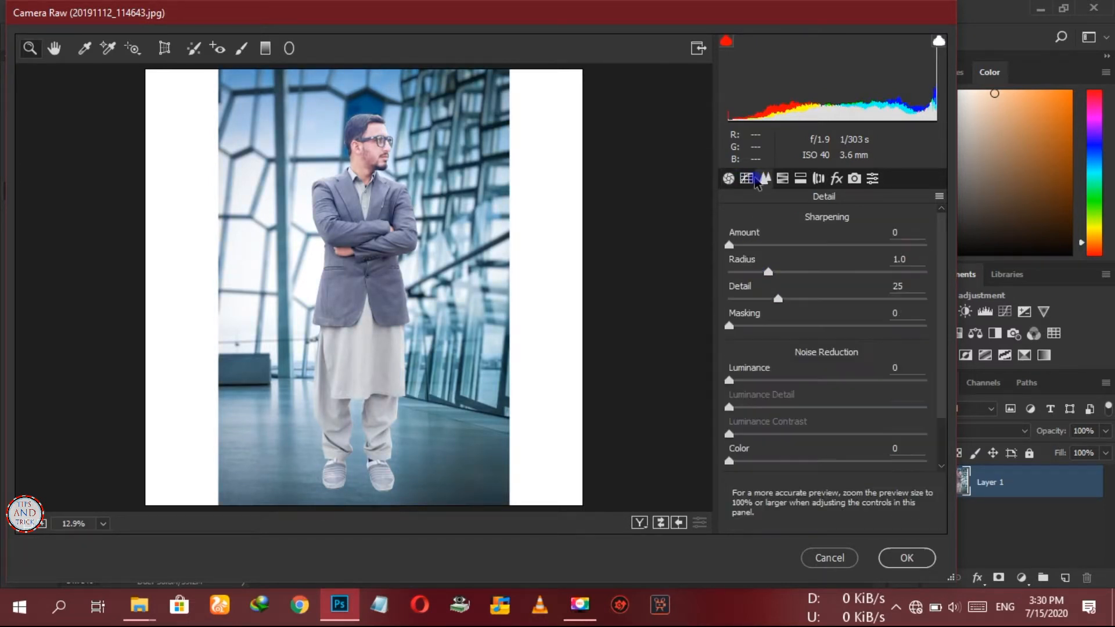
pyautogui.click(748, 179)
pyautogui.moveTo(828, 509)
pyautogui.mouseDown()
pyautogui.moveTo(837, 509)
pyautogui.moveTo(833, 487)
pyautogui.moveTo(815, 495)
pyautogui.moveTo(834, 495)
pyautogui.mouseUp()
pyautogui.scroll(-2, 846, 528)
pyautogui.click(906, 563)
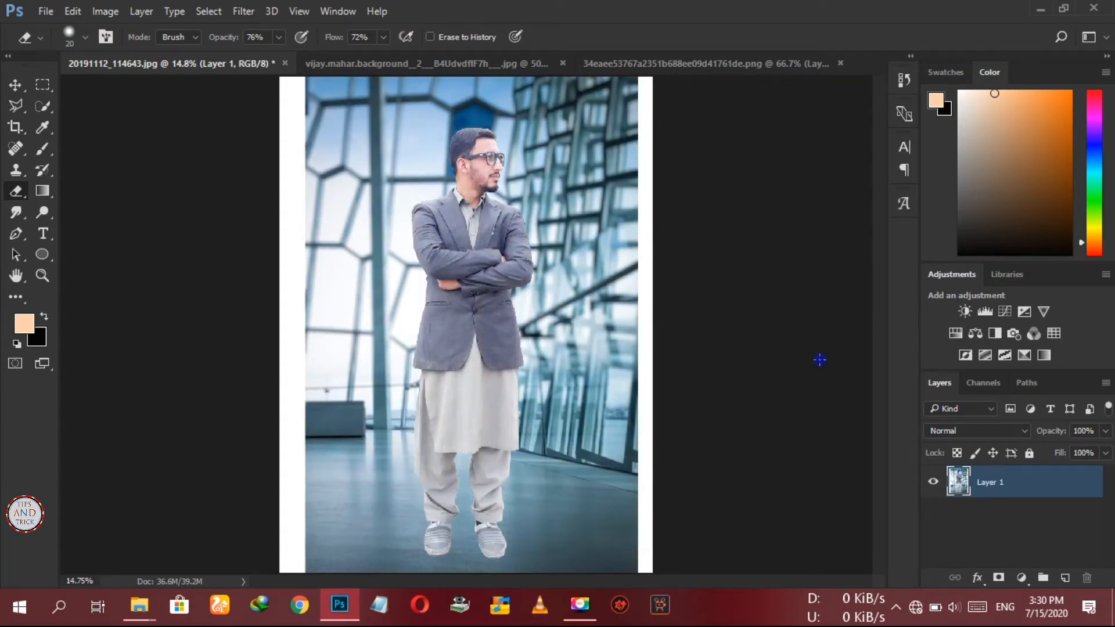
# Duplicate the merged layer and set Camera Raw hues: greens -96, aquas +63, blues +44, purples +30, magentas -2
pyautogui.moveTo(1009, 484); pyautogui.dragTo(1065, 577)
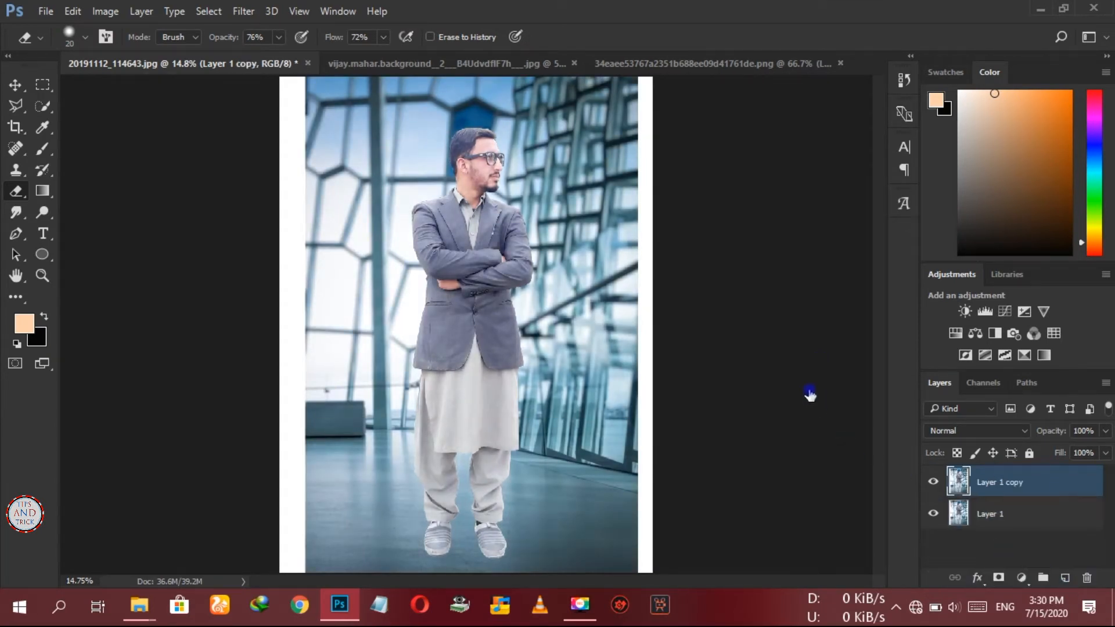
pyautogui.hotkey('ctrl', 'shift', 'a')
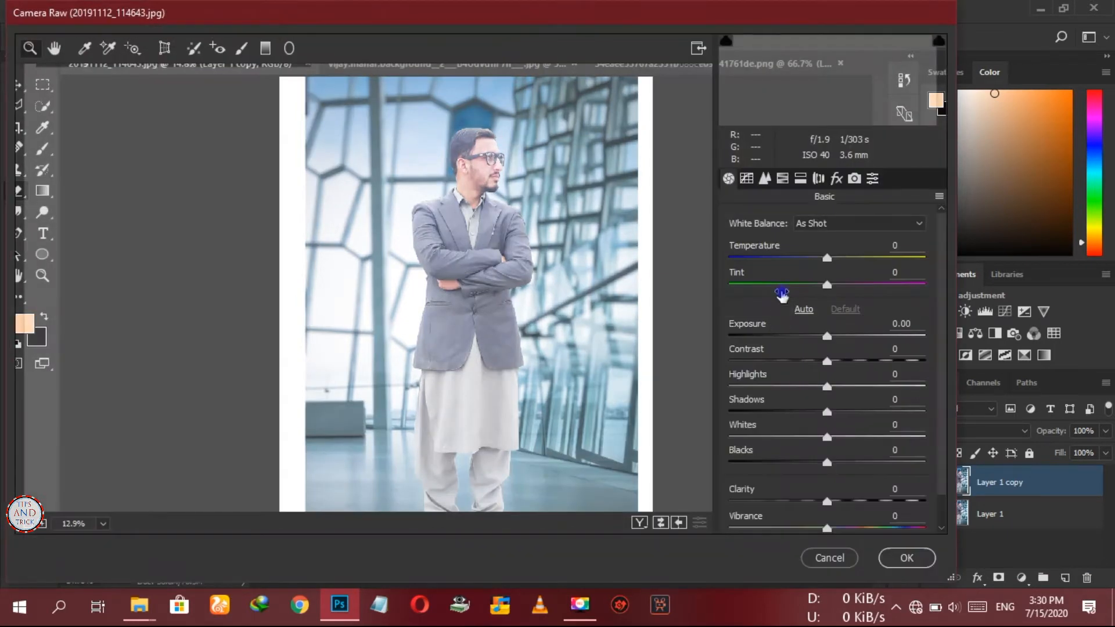
pyautogui.click(782, 179)
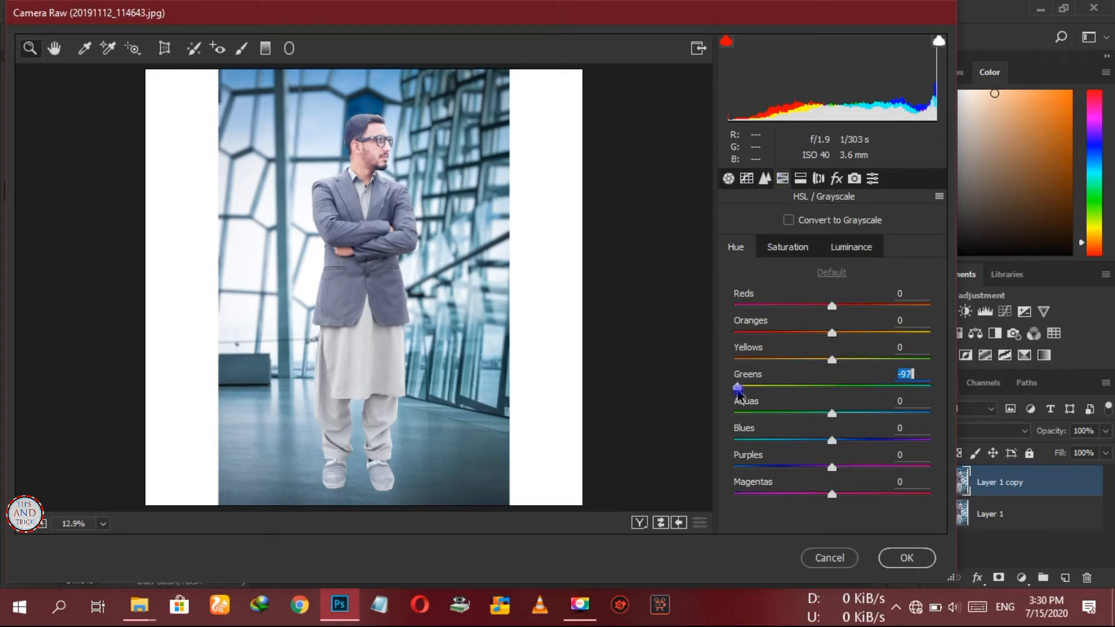
pyautogui.moveTo(738, 388); pyautogui.dragTo(739, 389)
pyautogui.moveTo(834, 414); pyautogui.dragTo(796, 477)
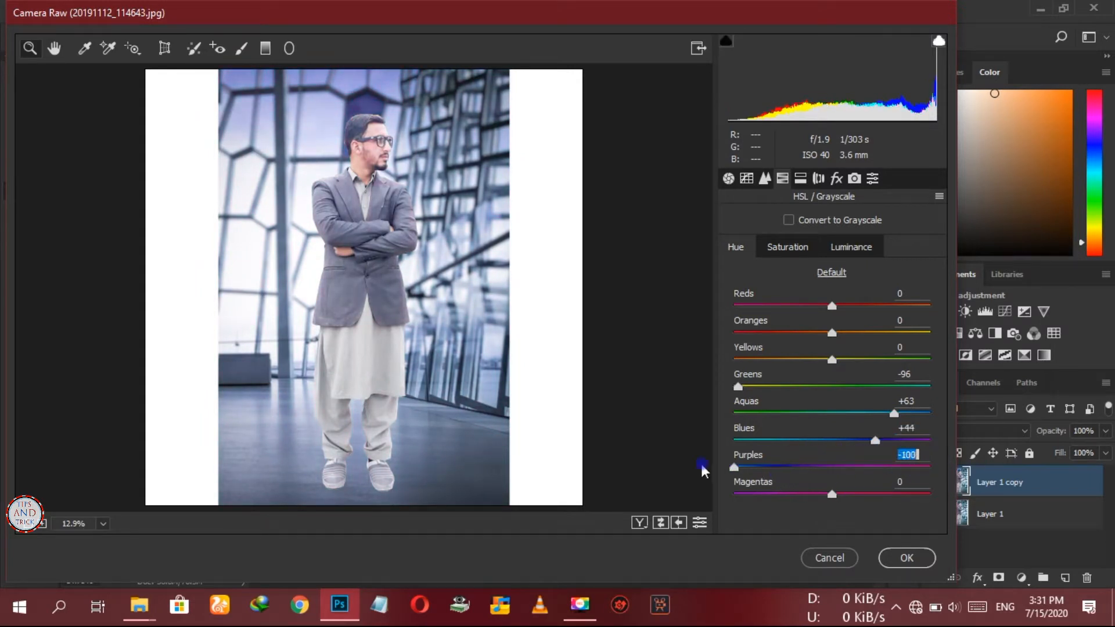
pyautogui.moveTo(703, 472); pyautogui.dragTo(833, 497)
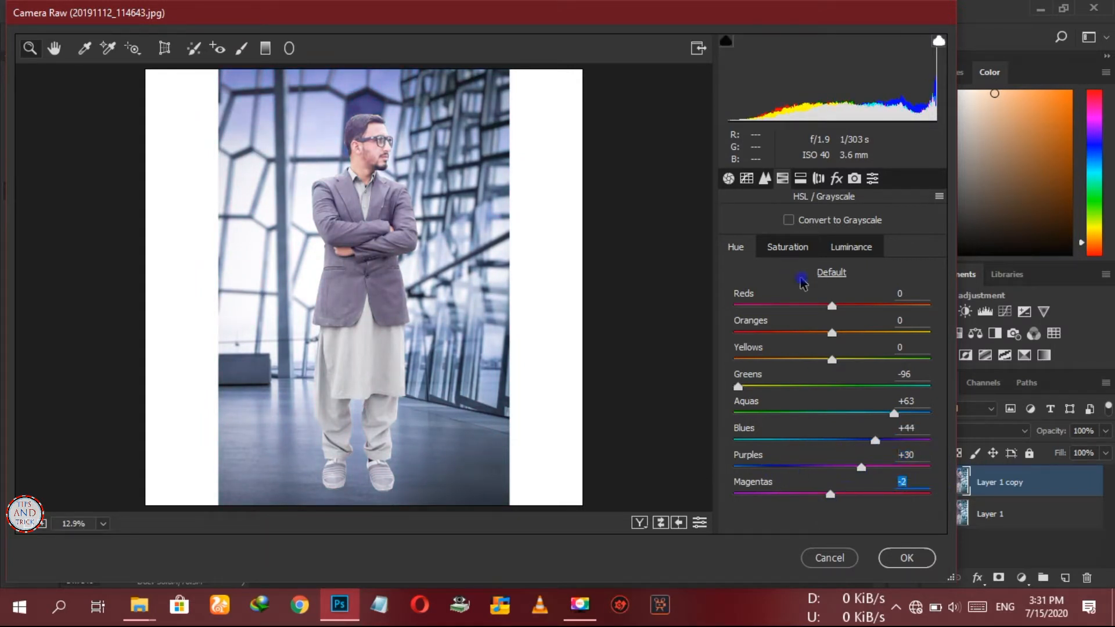
# Set saturation to oranges -24, greens +26, aquas +100, blues +13, raise oranges luminance to about +18, and apply the Camera Raw filter
pyautogui.click(807, 249)
pyautogui.moveTo(832, 333); pyautogui.dragTo(874, 348)
pyautogui.click(851, 247)
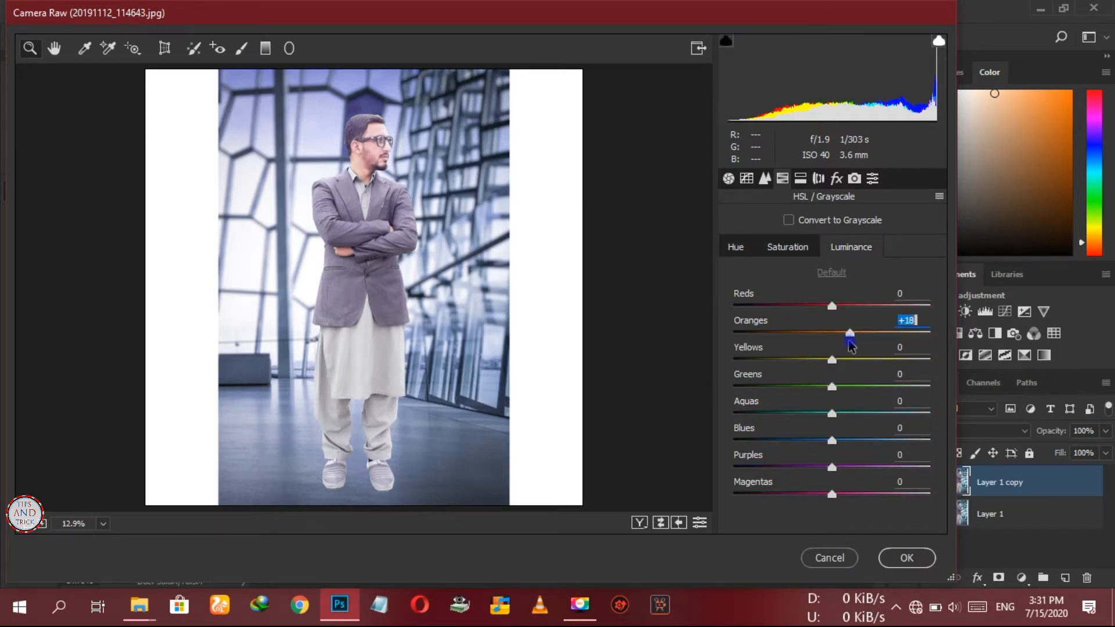
pyautogui.click(788, 247)
pyautogui.moveTo(832, 387); pyautogui.dragTo(895, 388)
pyautogui.moveTo(832, 413); pyautogui.dragTo(938, 423)
pyautogui.moveTo(833, 441)
pyautogui.mouseDown()
pyautogui.moveTo(935, 444)
pyautogui.moveTo(849, 448)
pyautogui.mouseUp()
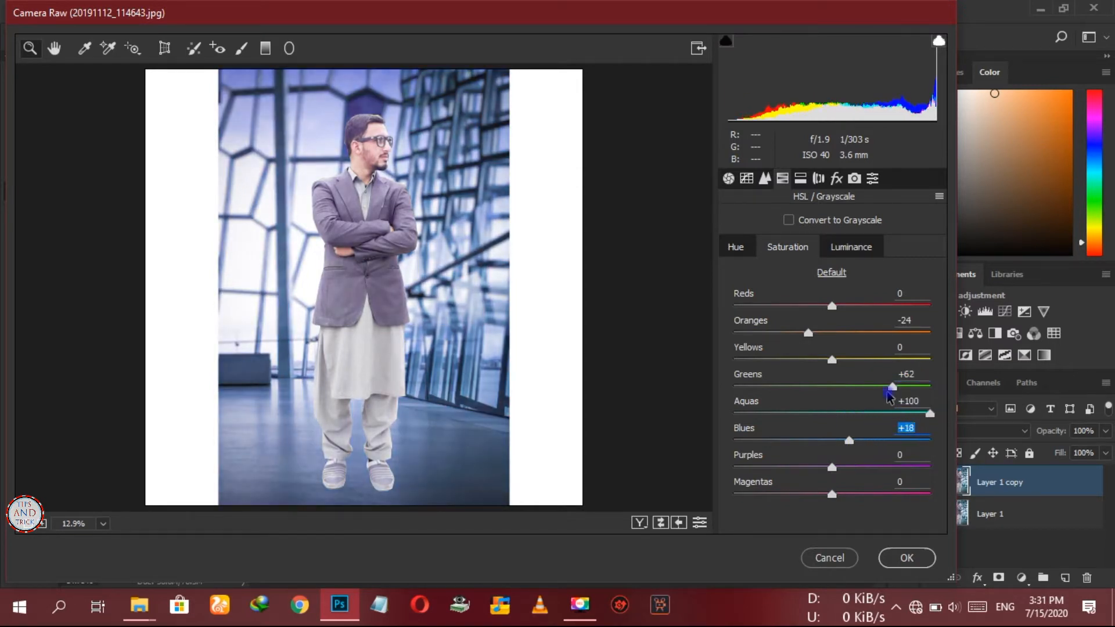
pyautogui.moveTo(890, 390); pyautogui.dragTo(860, 388)
pyautogui.moveTo(850, 440); pyautogui.dragTo(844, 440)
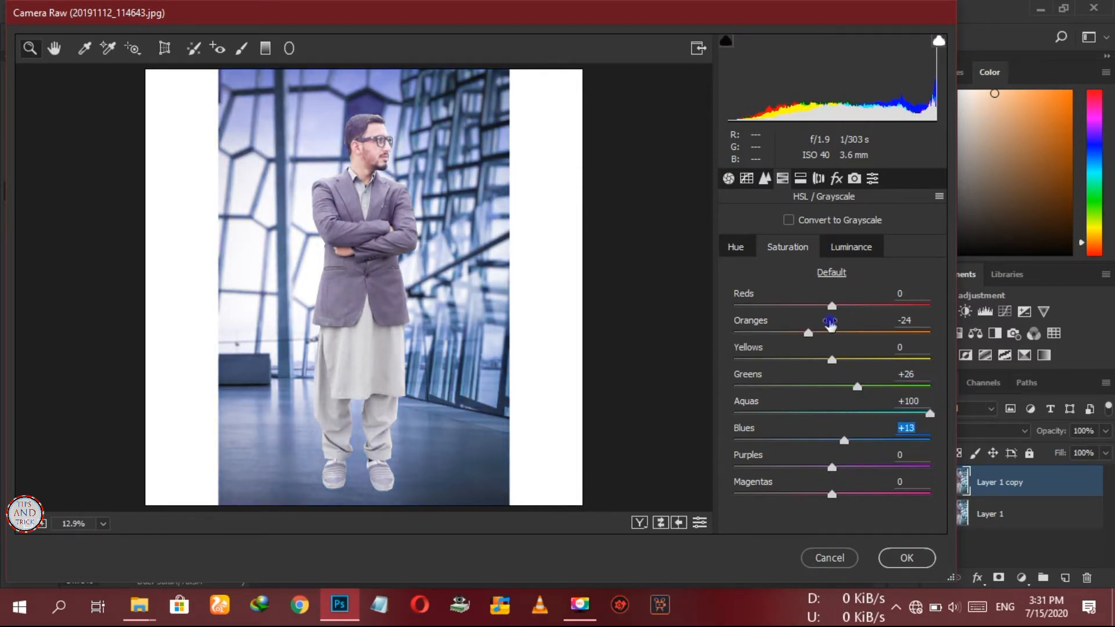
pyautogui.click(903, 557)
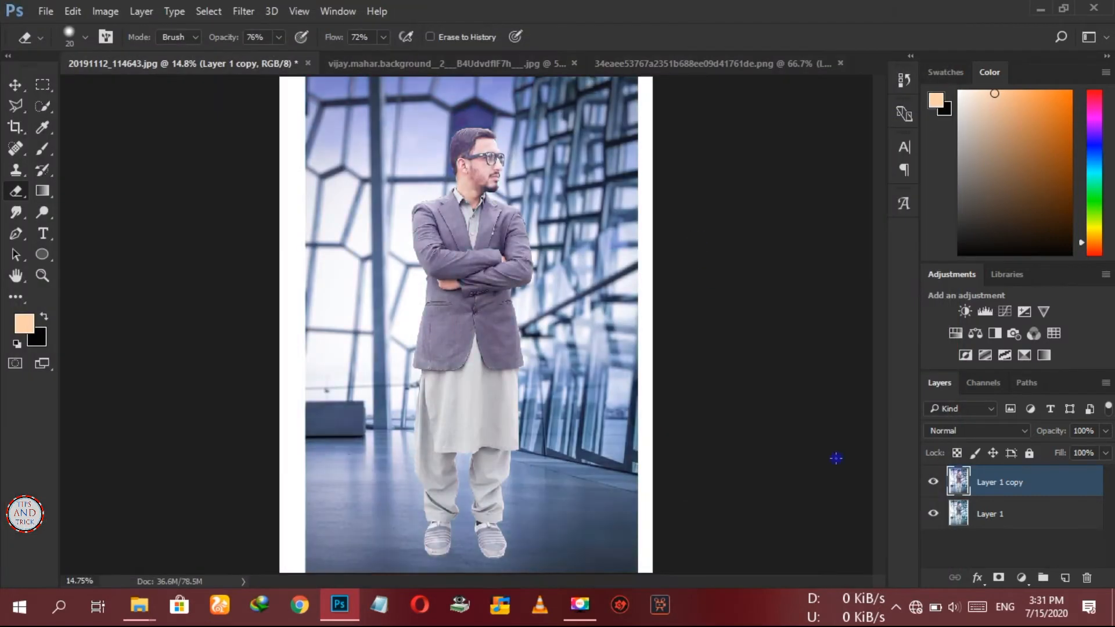
# Set the duplicate's opacity to 73% and apply Camera Raw calibration: green primary hue +28, saturation +20; blue primary hue -19, saturation -27
pyautogui.moveTo(1058, 447); pyautogui.dragTo(1111, 461)
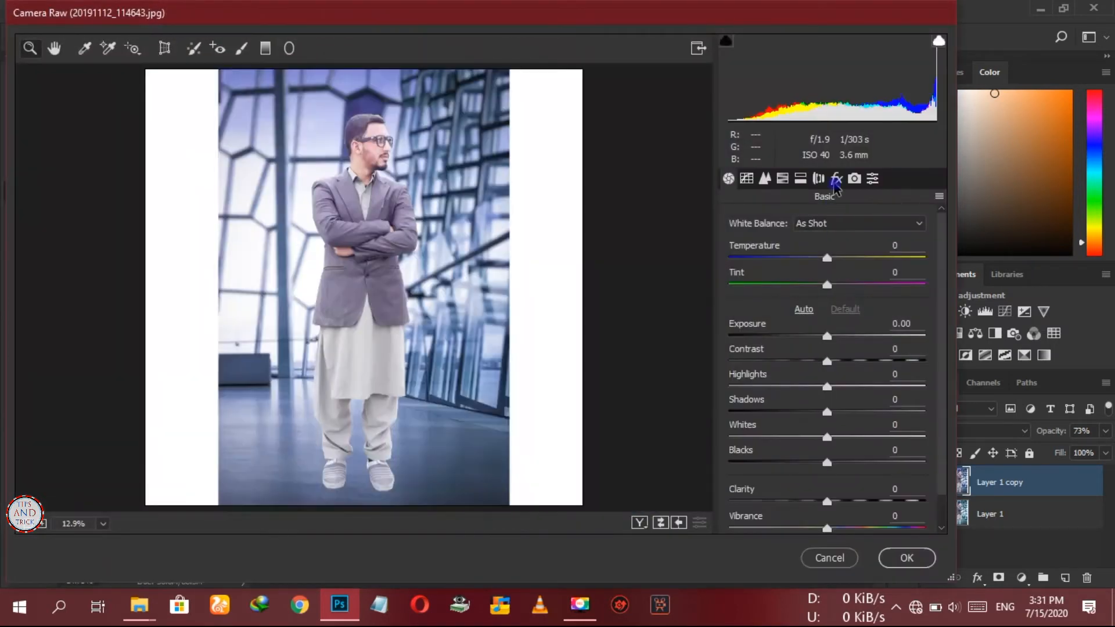
pyautogui.click(855, 179)
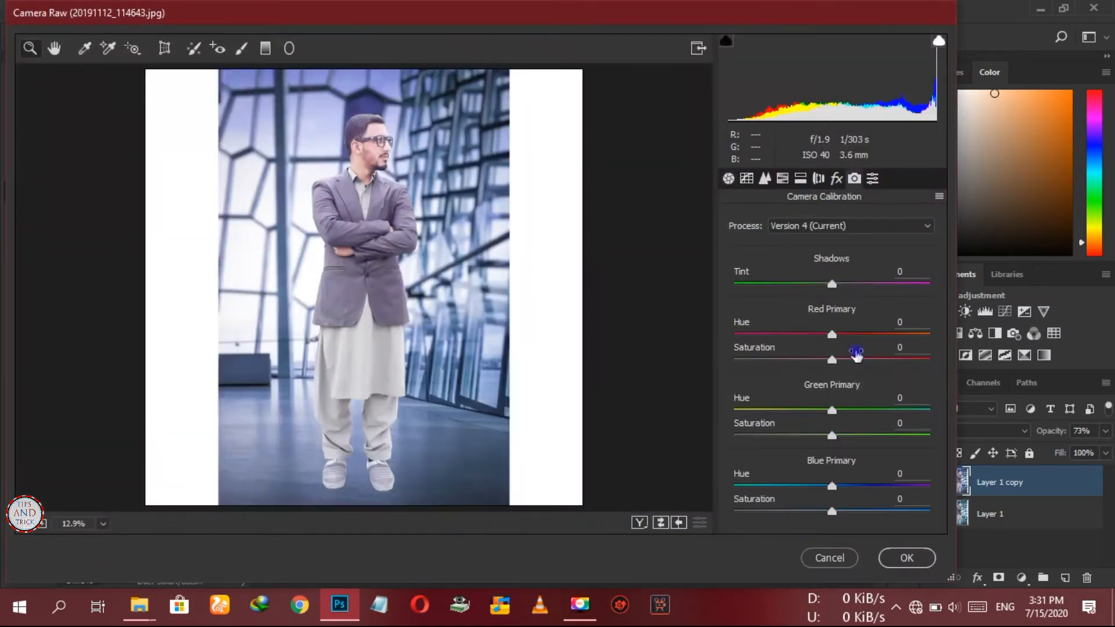
pyautogui.moveTo(848, 514); pyautogui.dragTo(810, 486)
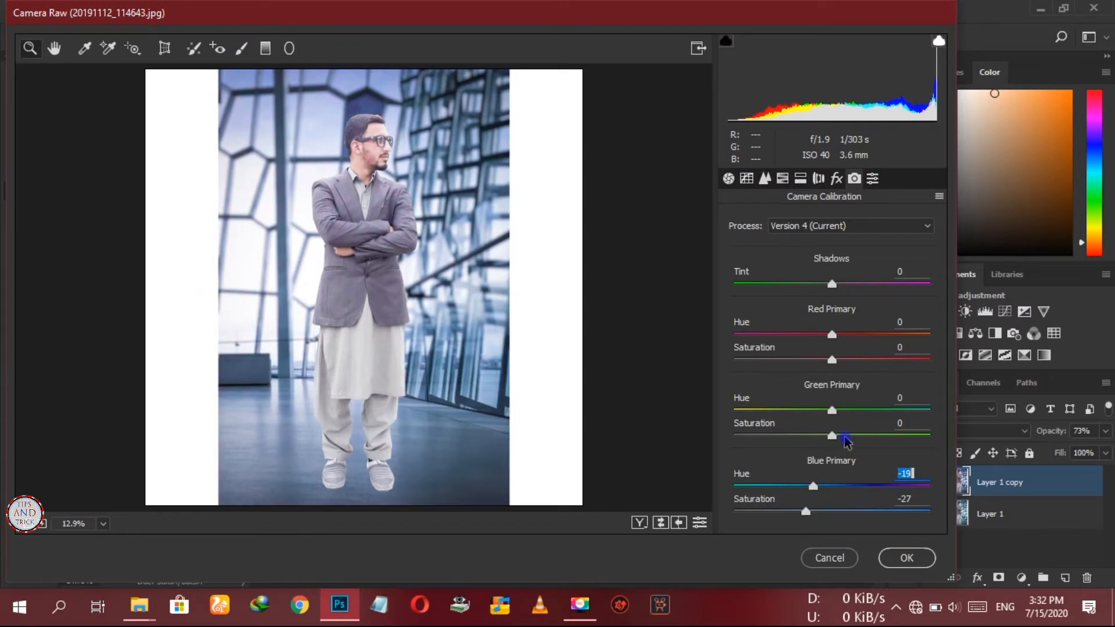
pyautogui.moveTo(845, 437)
pyautogui.mouseDown()
pyautogui.moveTo(867, 438)
pyautogui.moveTo(819, 417)
pyautogui.moveTo(860, 428)
pyautogui.mouseUp()
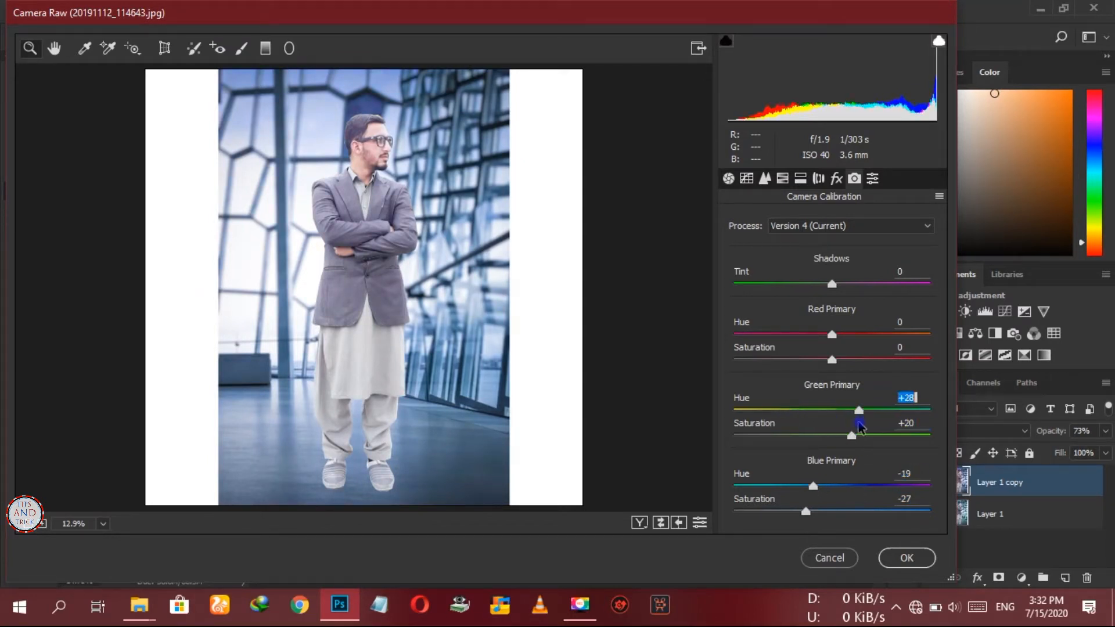
pyautogui.click(906, 557)
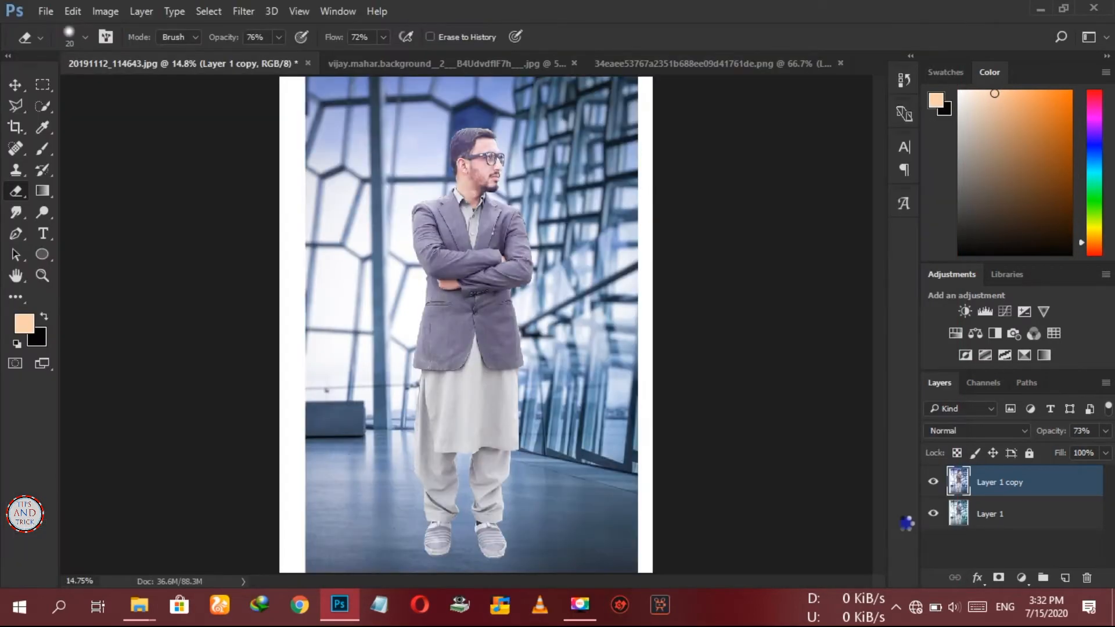
# Duplicate the graded layer and set up the Brush tool with 30% flow for retouching the man's face
pyautogui.hotkey('ctrl', 'j')
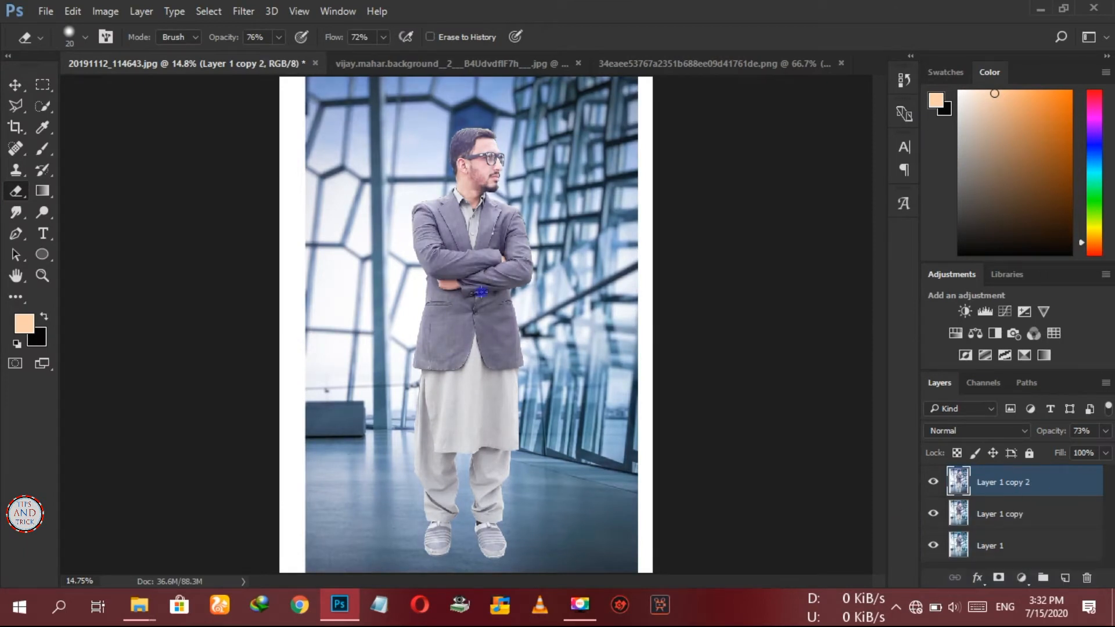
pyautogui.hotkey('ctrl', '+')
pyautogui.hotkey('ctrl', '+')
pyautogui.hotkey('ctrl', '+')
pyautogui.hotkey('ctrl', '+')
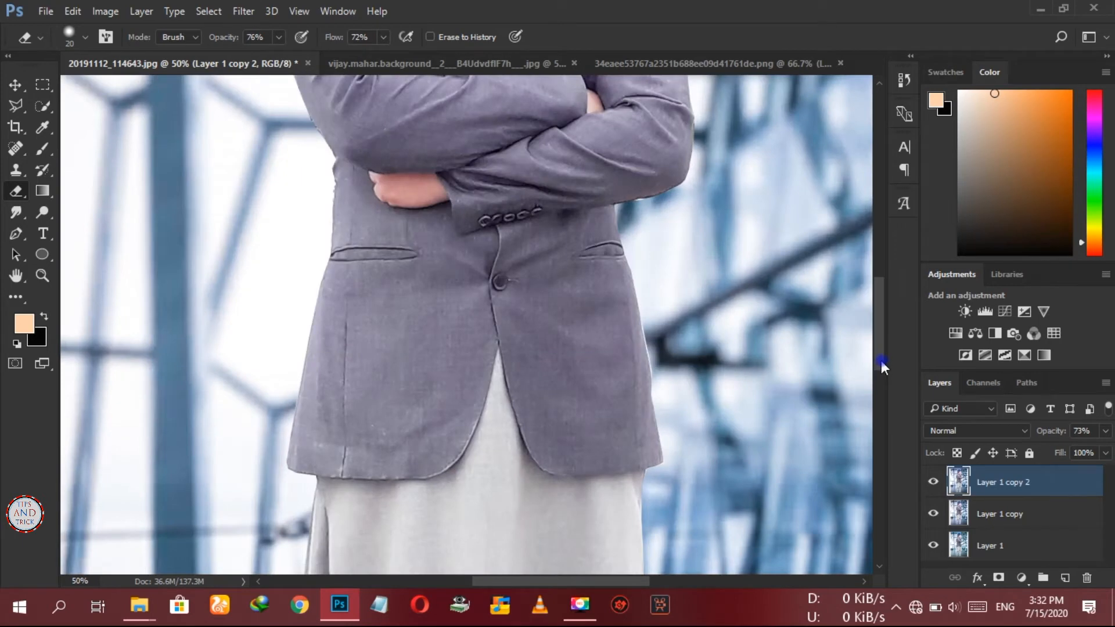
pyautogui.moveTo(881, 361); pyautogui.dragTo(869, 261)
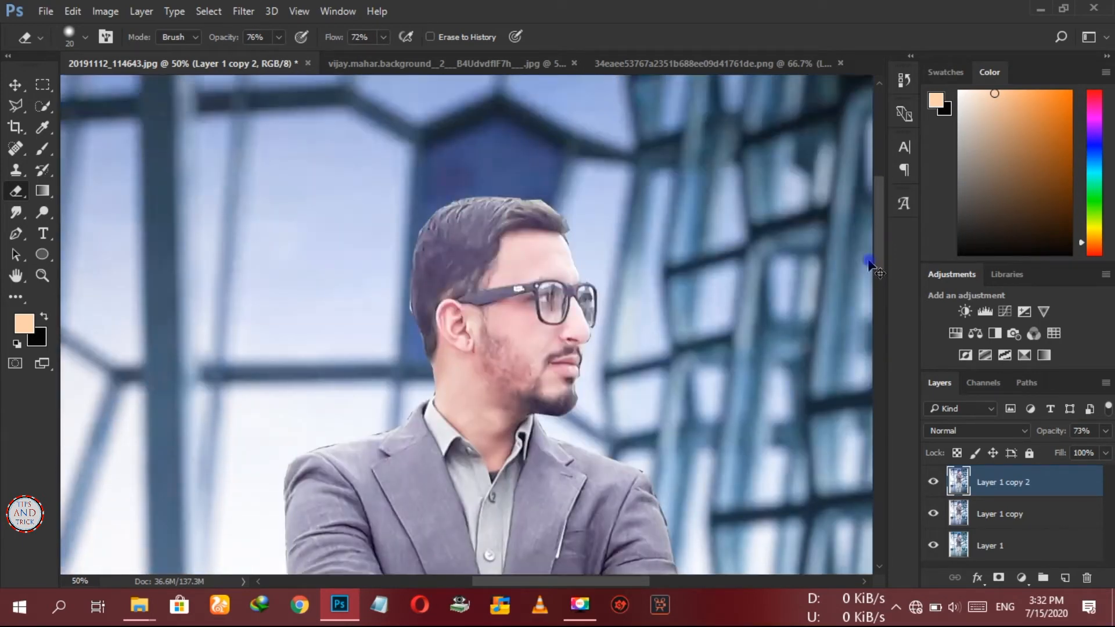
pyautogui.hotkey('ctrl', '+')
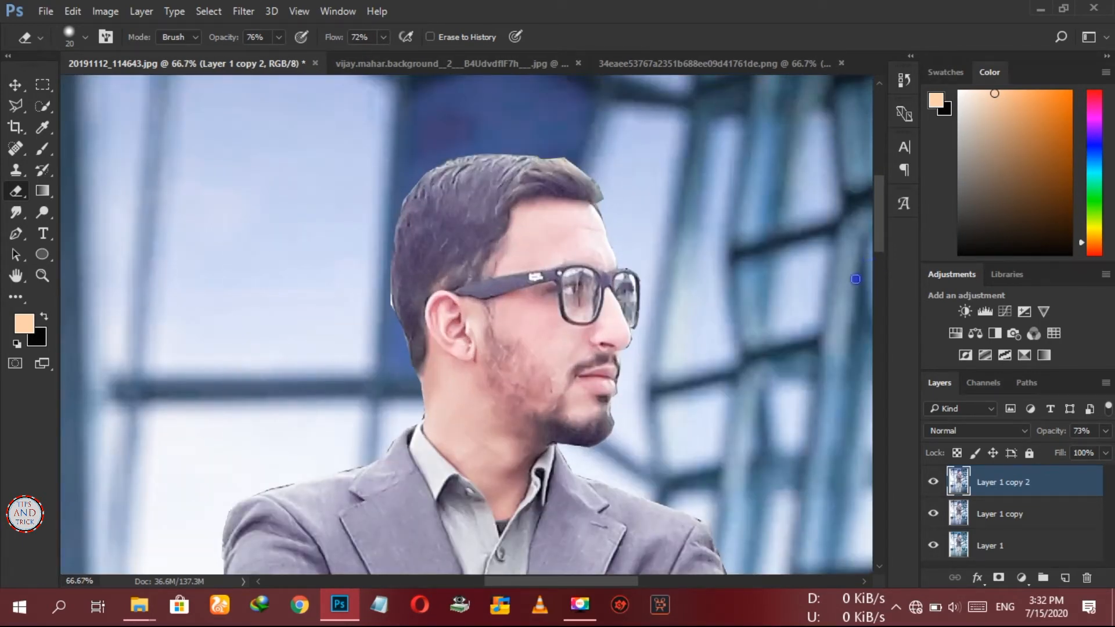
pyautogui.scroll(1, 775, 295)
pyautogui.click(42, 150)
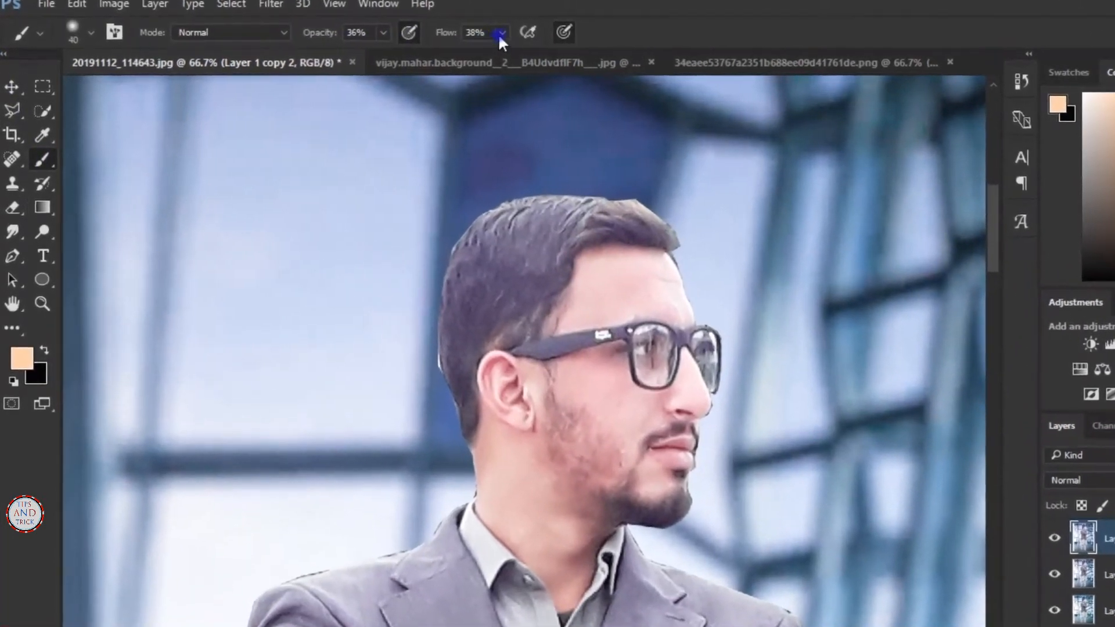
pyautogui.click(480, 34)
pyautogui.moveTo(480, 54); pyautogui.dragTo(474, 54)
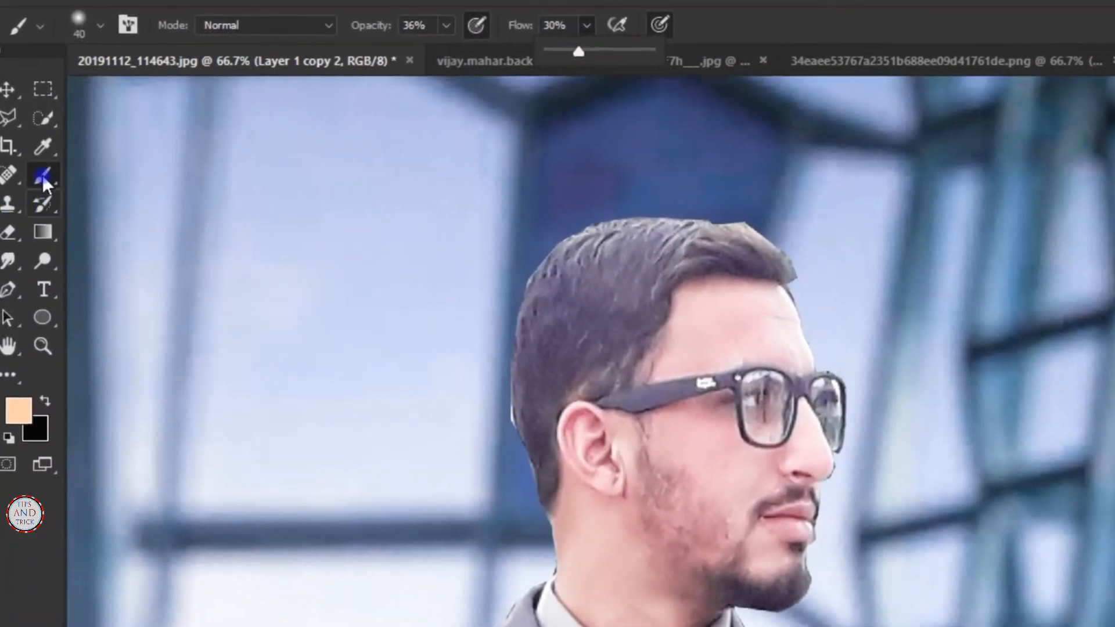
# Sample the light skin colour from the man's forehead and brush it softly over the forehead
pyautogui.click(42, 173)
pyautogui.click(43, 145)
pyautogui.moveTo(579, 285); pyautogui.dragTo(613, 269)
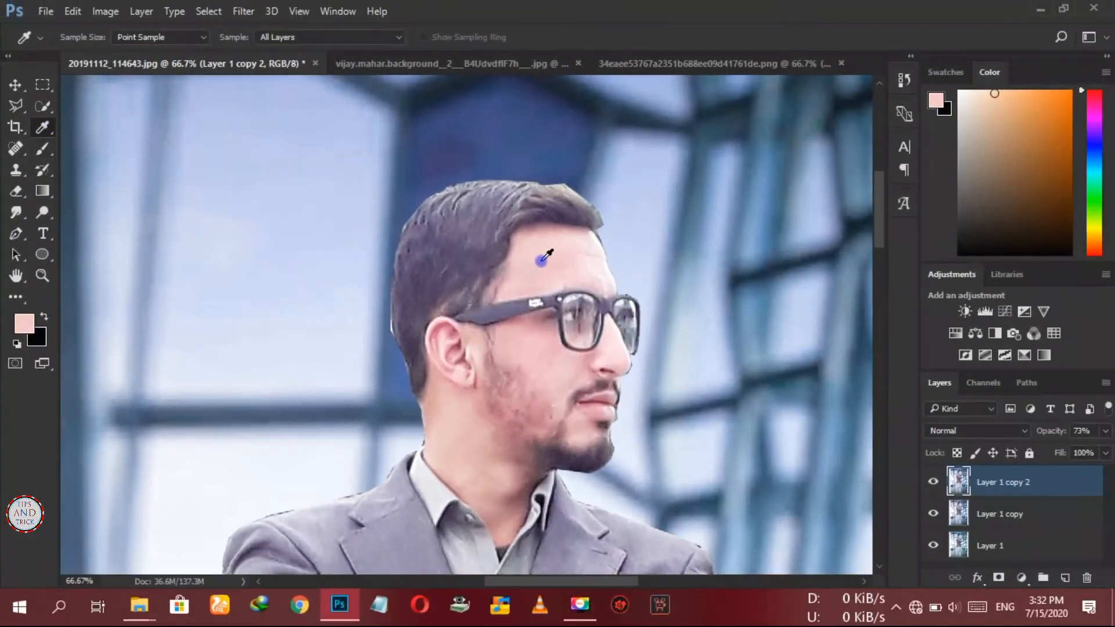
pyautogui.press('b')
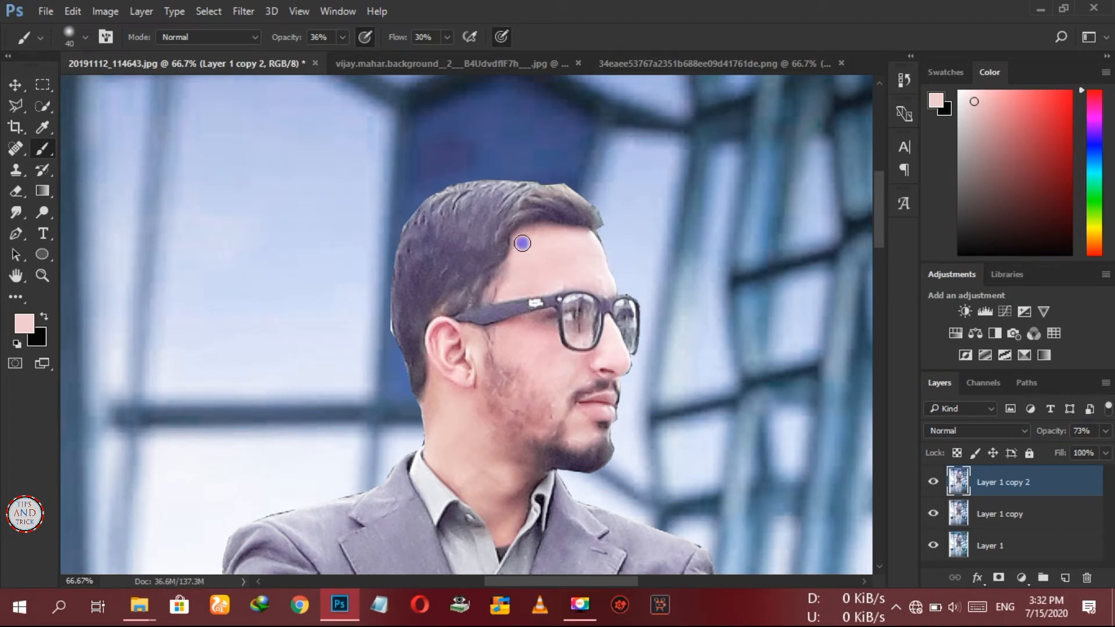
pyautogui.scroll(-1, 504, 300)
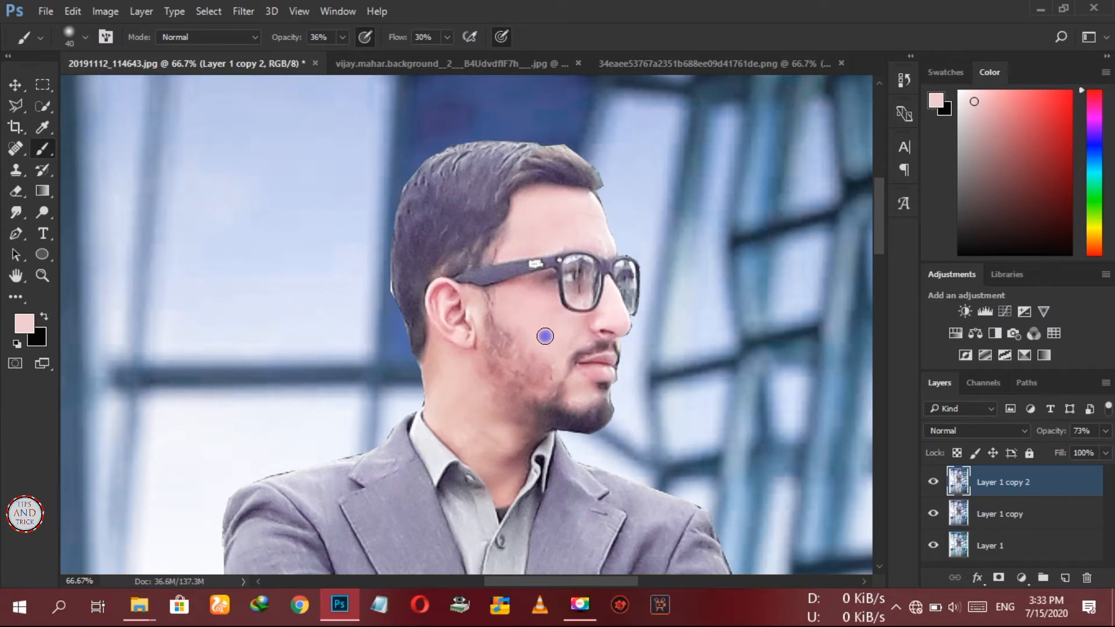
# Brush the sampled skin tone over the man's neck, ear and cheek, adjusting the brush size between 45 and 80
pyautogui.scroll(-1, 542, 317)
pyautogui.press(']')
pyautogui.press(']')
pyautogui.press(']')
pyautogui.press(']')
pyautogui.press(']')
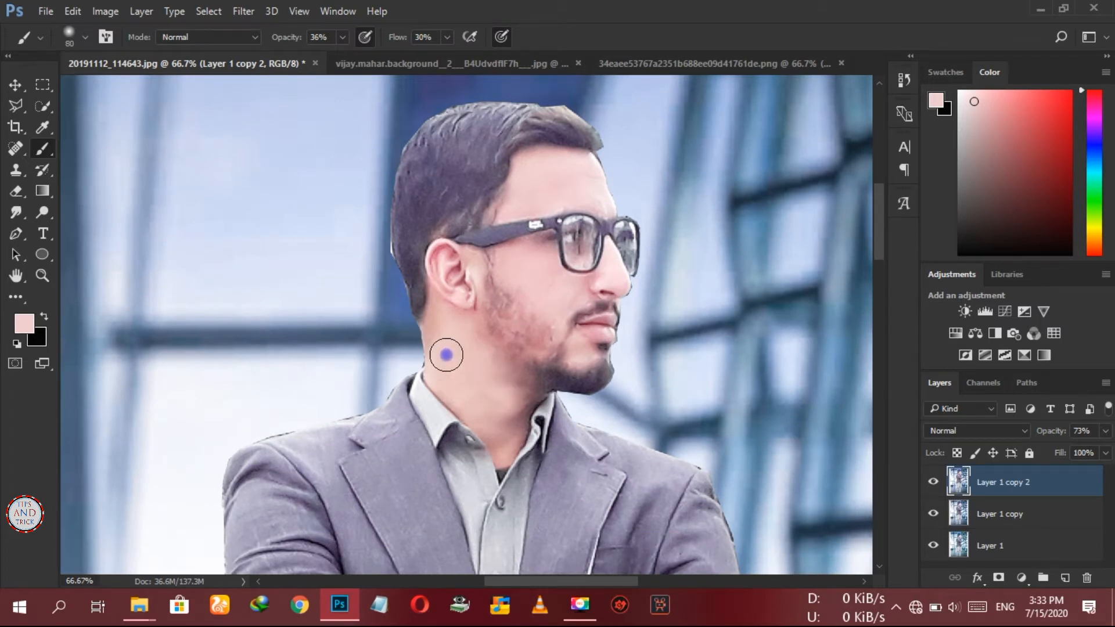
pyautogui.press('[')
pyautogui.press('[')
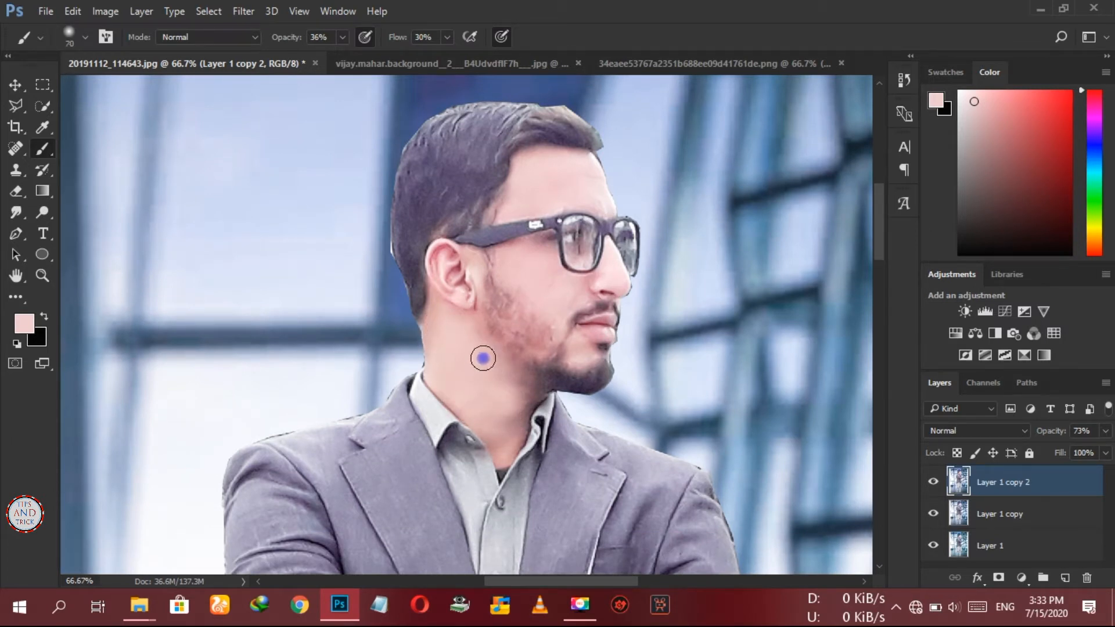
pyautogui.press('[')
pyautogui.press('[')
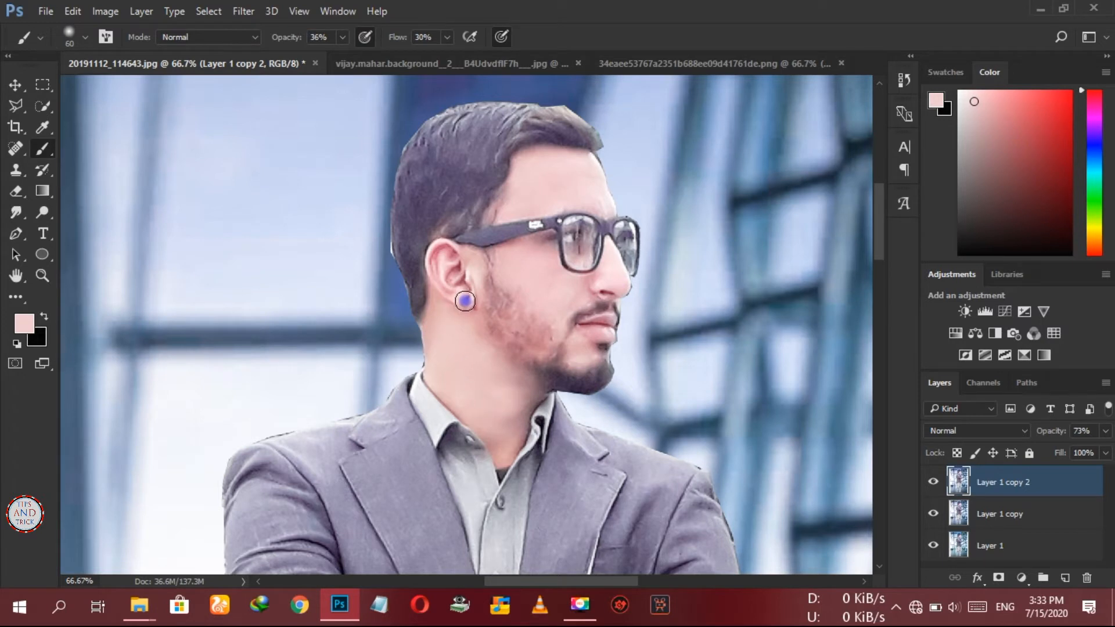
pyautogui.moveTo(444, 258); pyautogui.dragTo(437, 267)
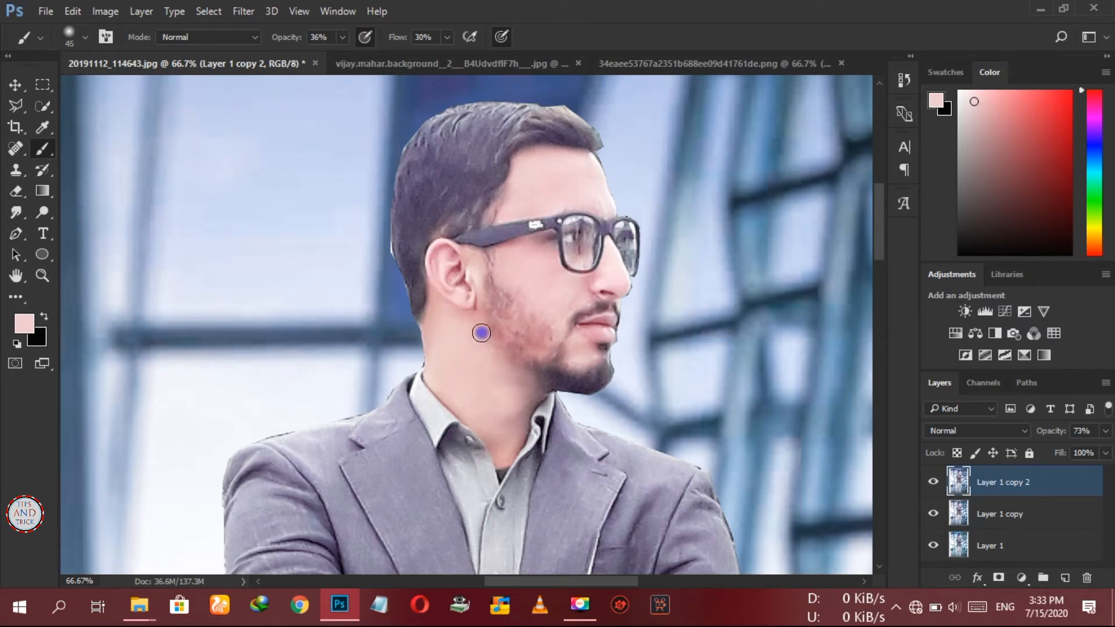
pyautogui.moveTo(518, 370); pyautogui.dragTo(532, 385)
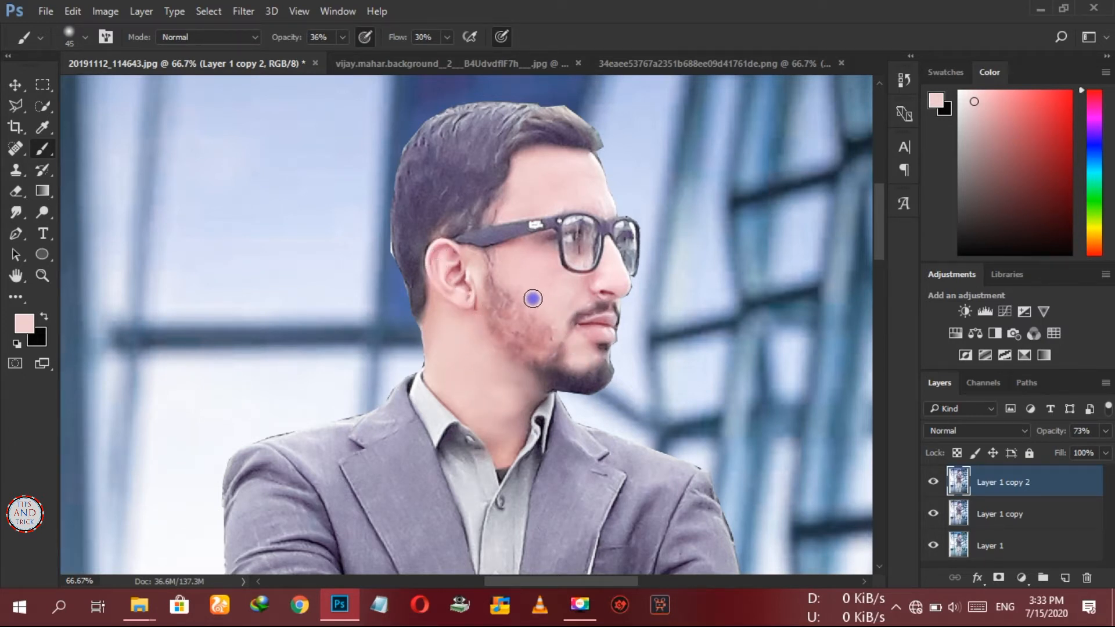
# Duplicate the retouched layer and open the copy in the SkinFiner filter
pyautogui.scroll(-5, 538, 308)
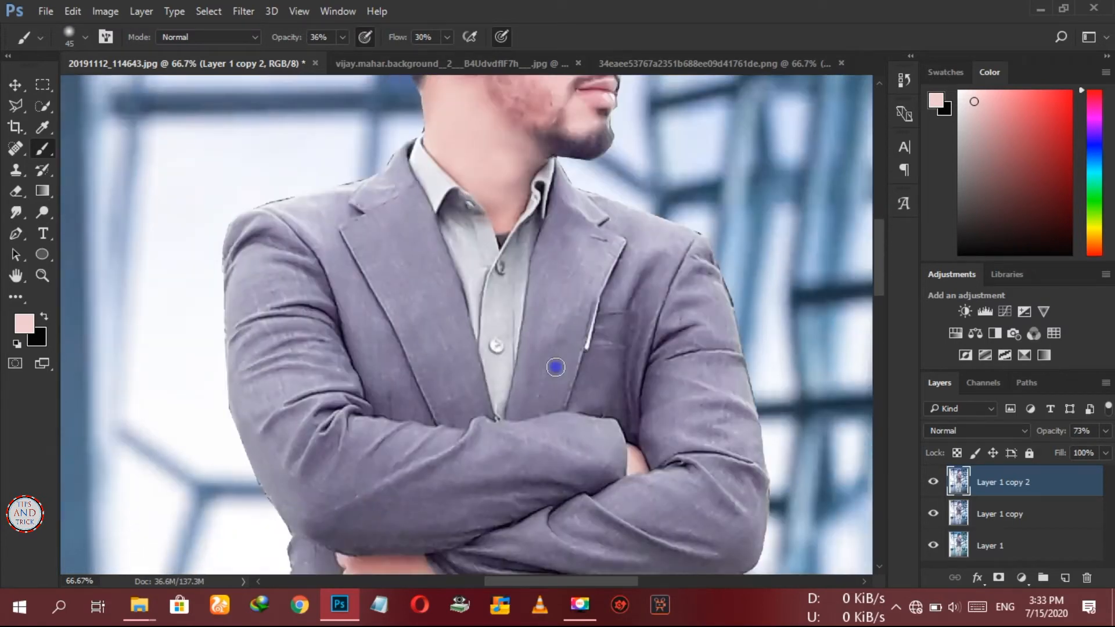
pyautogui.scroll(-5, 556, 367)
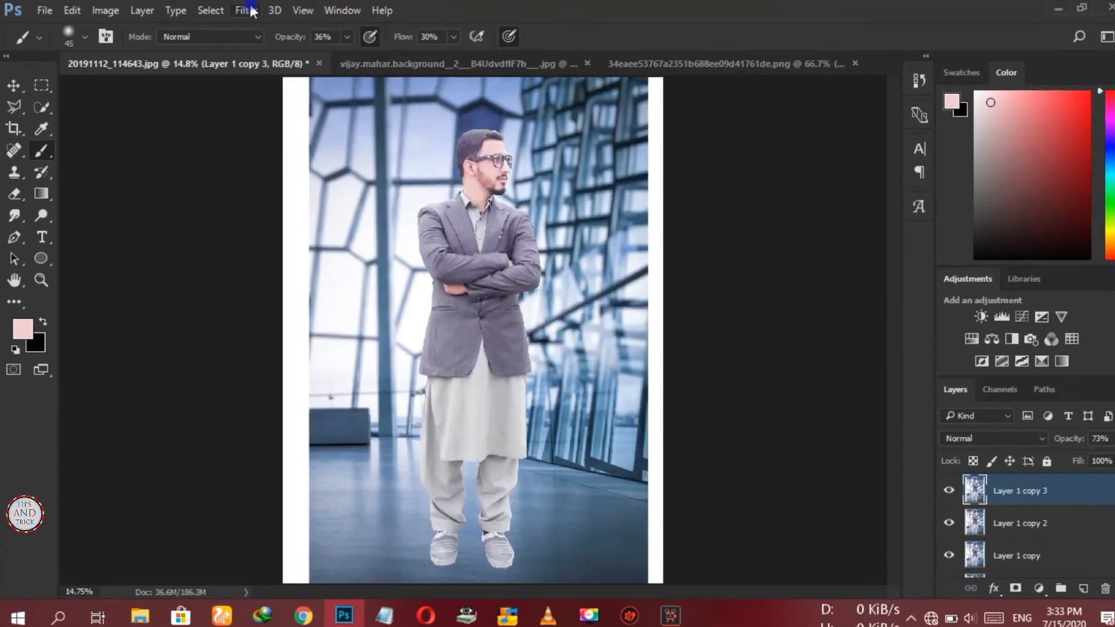
pyautogui.click(243, 11)
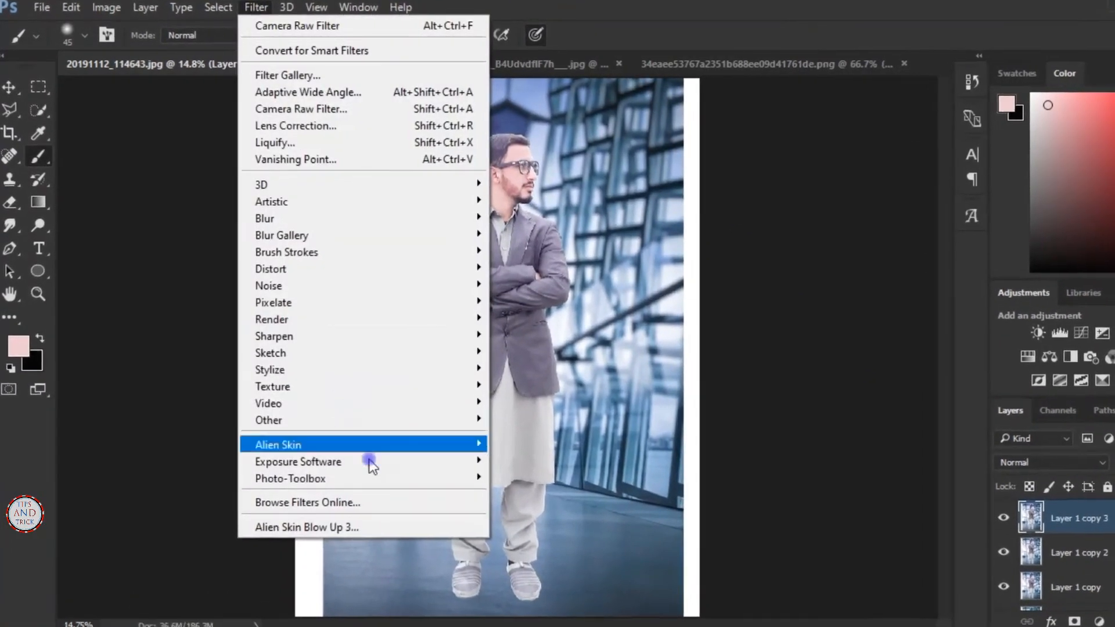
pyautogui.click(525, 492)
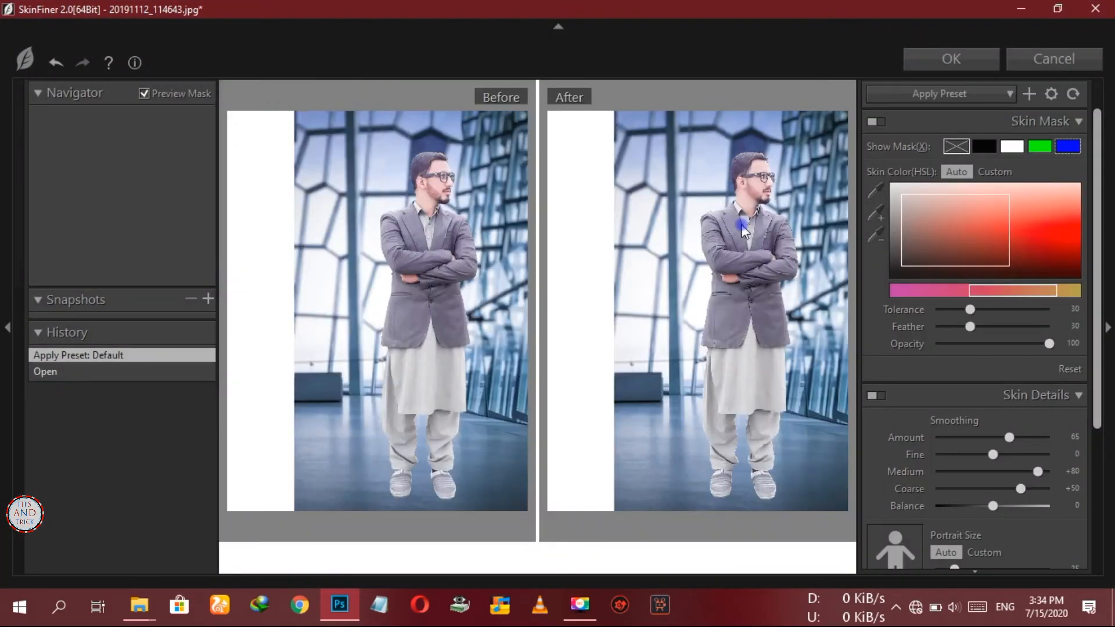
# Set the skin tone saturation to +21 and brightness to -10 for the man's skin
pyautogui.click(778, 560)
pyautogui.click(779, 560)
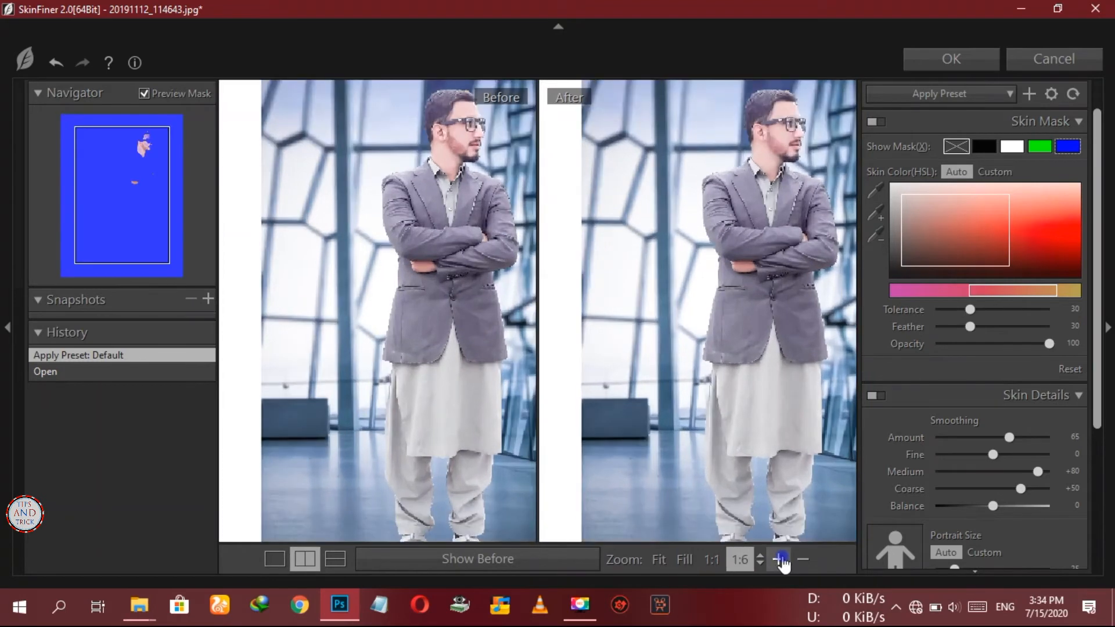
pyautogui.click(778, 559)
pyautogui.moveTo(730, 326); pyautogui.dragTo(710, 348)
pyautogui.scroll(-3, 1005, 416)
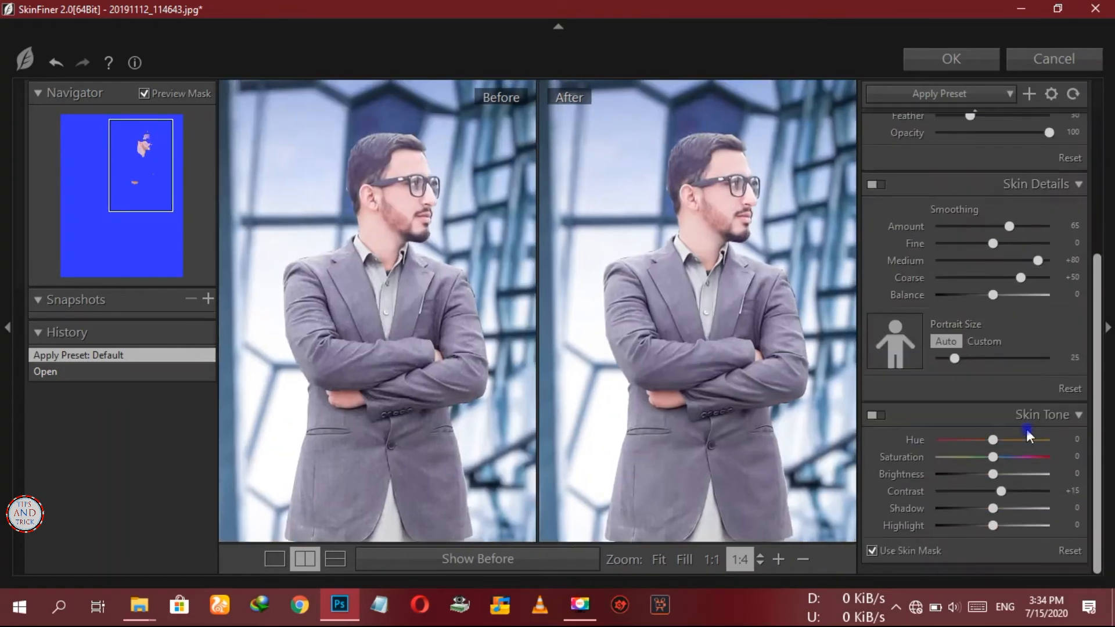
pyautogui.moveTo(993, 458); pyautogui.dragTo(983, 492)
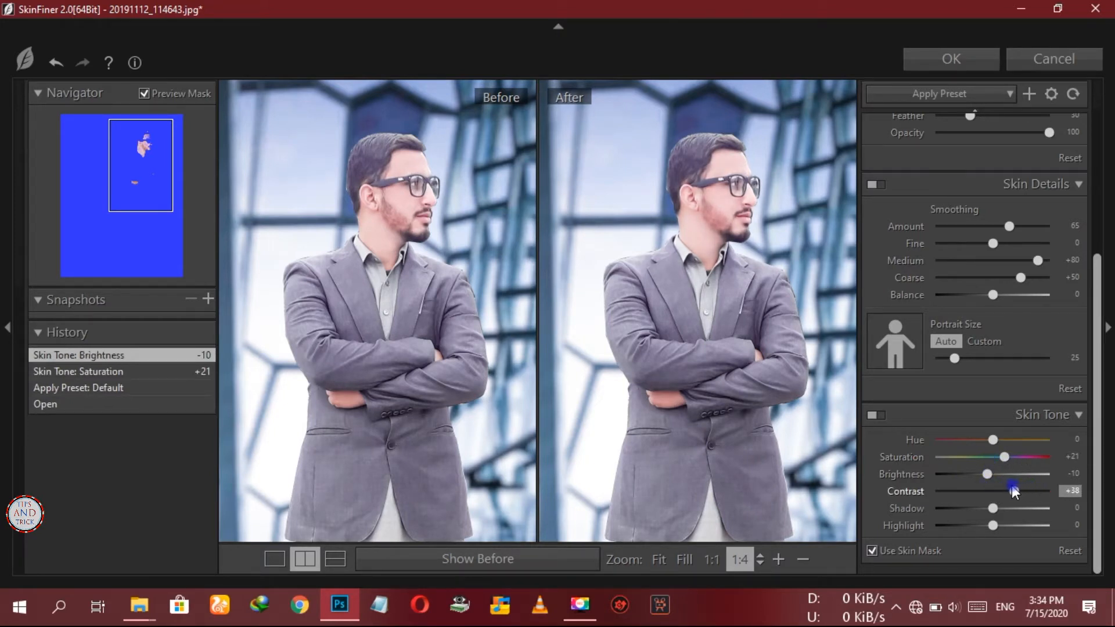
# Adjust the skin tone contrast, slightly lower the shadow and highlight, and apply the SkinFiner filter
pyautogui.moveTo(1014, 492); pyautogui.dragTo(994, 457)
pyautogui.moveTo(993, 509); pyautogui.dragTo(987, 509)
pyautogui.moveTo(993, 525); pyautogui.dragTo(986, 525)
pyautogui.click(952, 59)
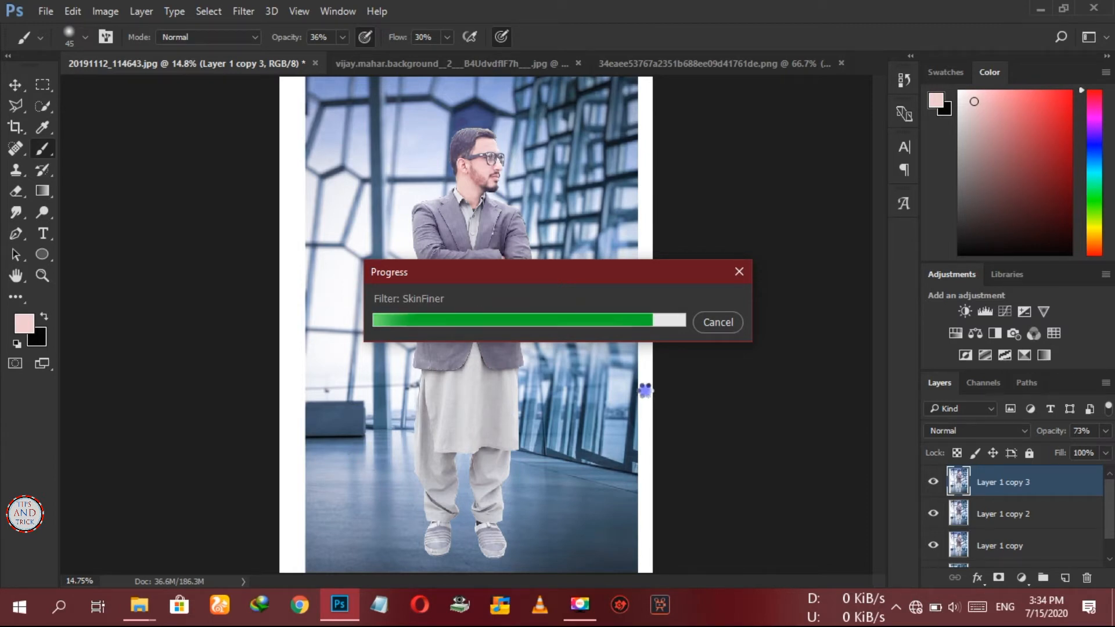
# Duplicate the skin-smoothed layer and add a new empty layer above the copy
pyautogui.moveTo(1049, 487); pyautogui.dragTo(1066, 581)
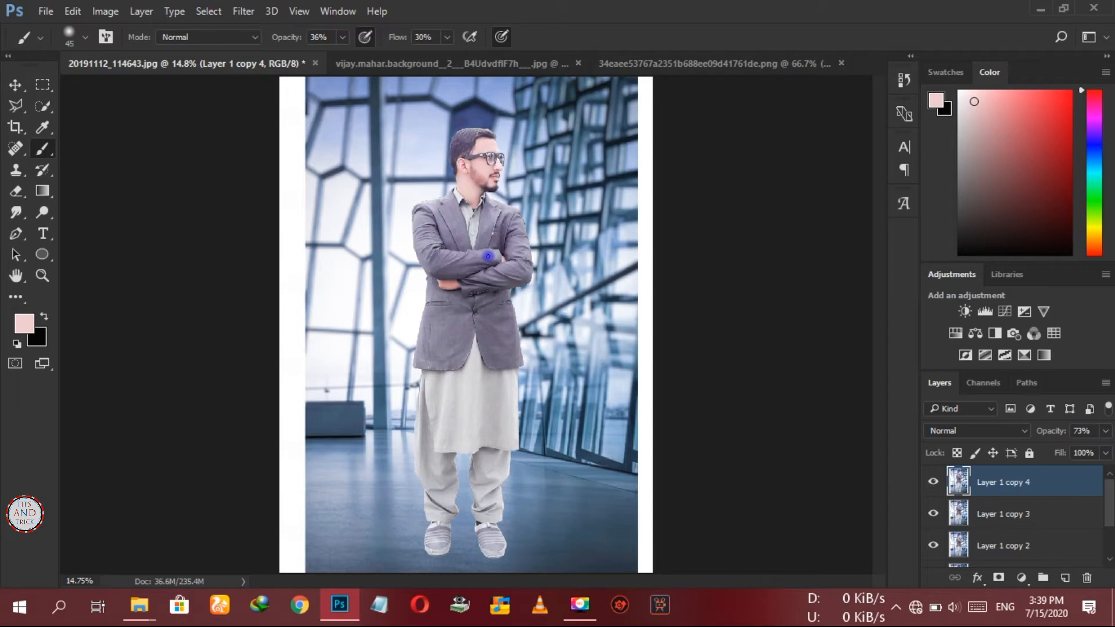
pyautogui.scroll(4, 488, 256)
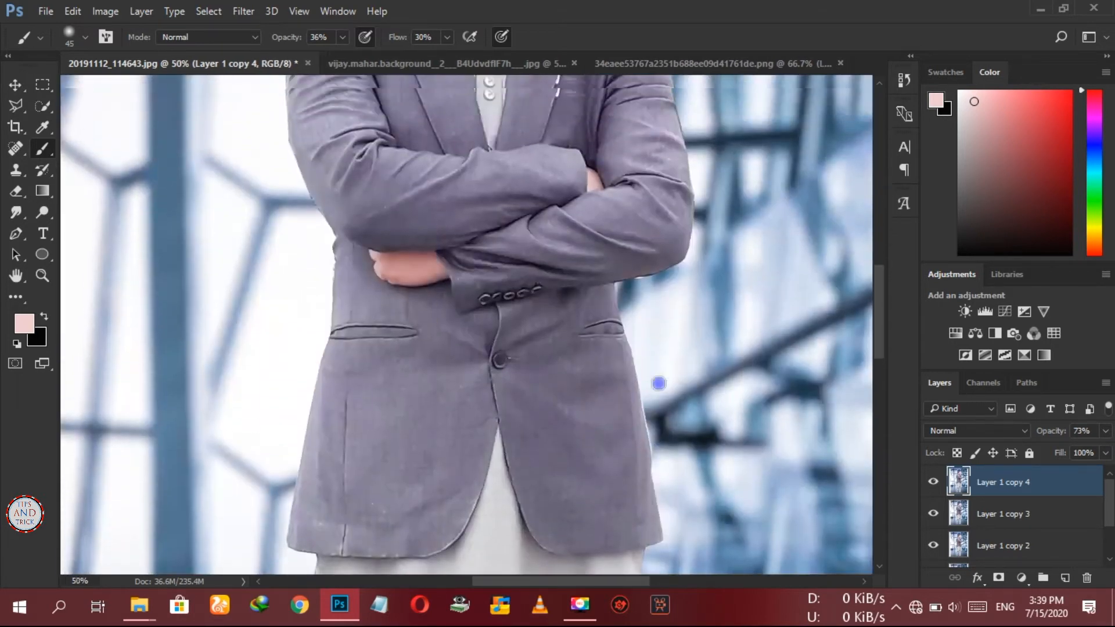
pyautogui.click(1065, 578)
pyautogui.scroll(3, 722, 456)
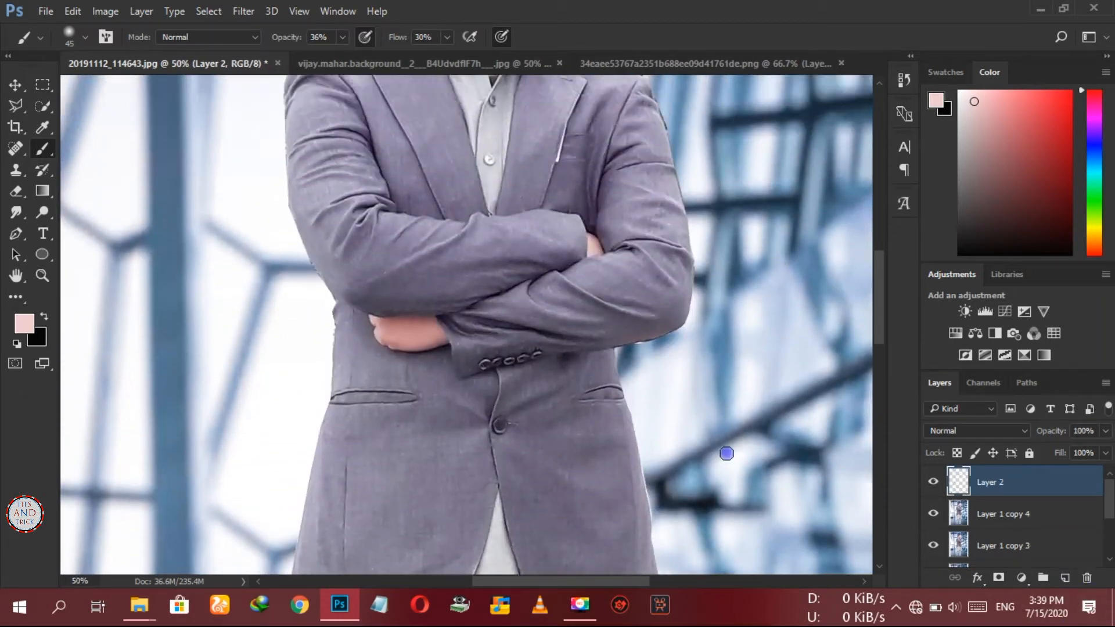
pyautogui.scroll(2, 544, 350)
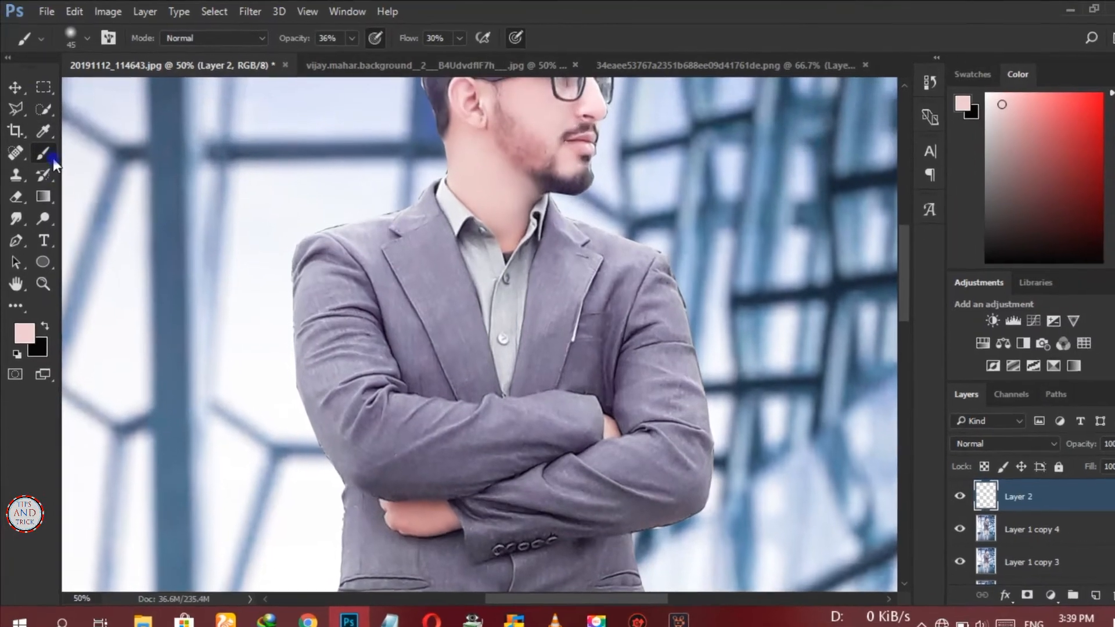
# Set the Brush tool to 100% opacity and 100% flow with ff0015 red as the foreground colour
pyautogui.rightClick(47, 148)
pyautogui.click(94, 148)
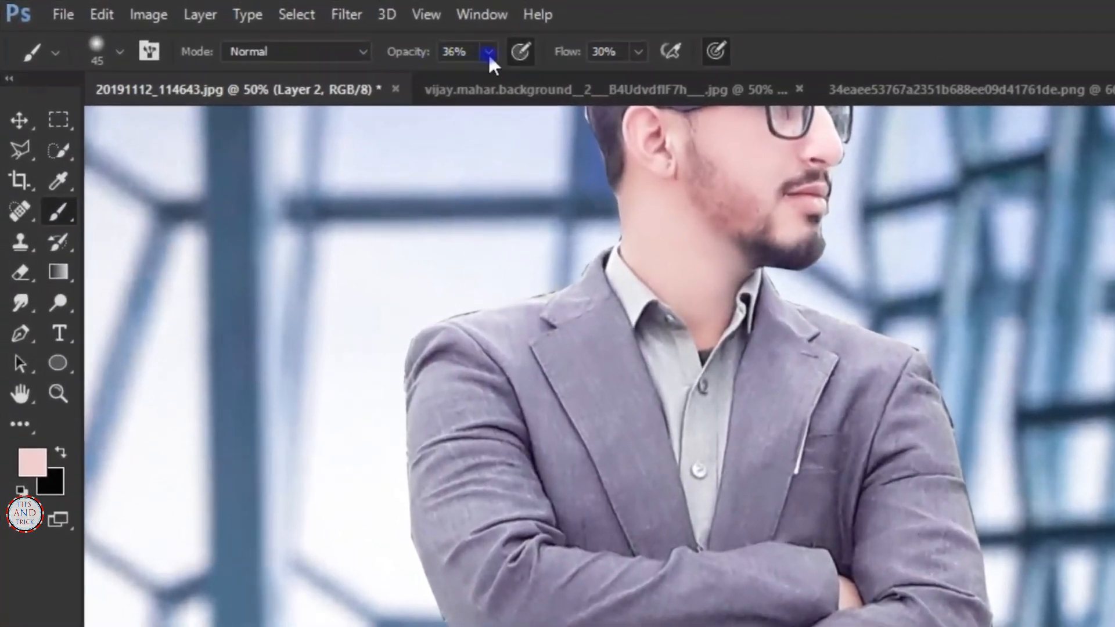
pyautogui.click(463, 49)
pyautogui.moveTo(473, 75); pyautogui.dragTo(625, 69)
pyautogui.click(604, 49)
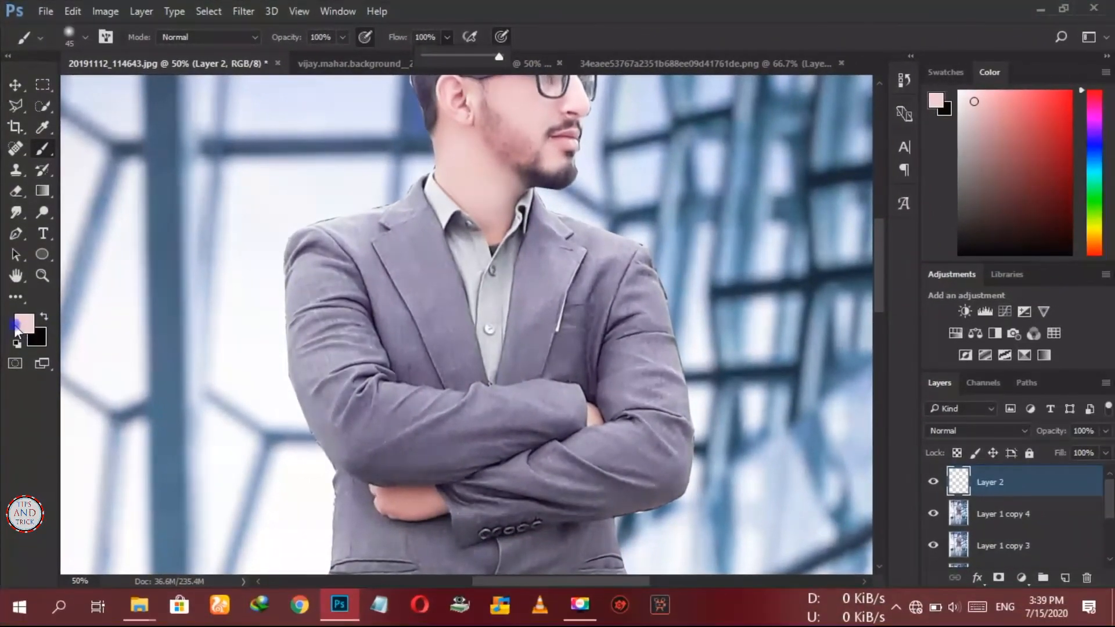
pyautogui.click(24, 324)
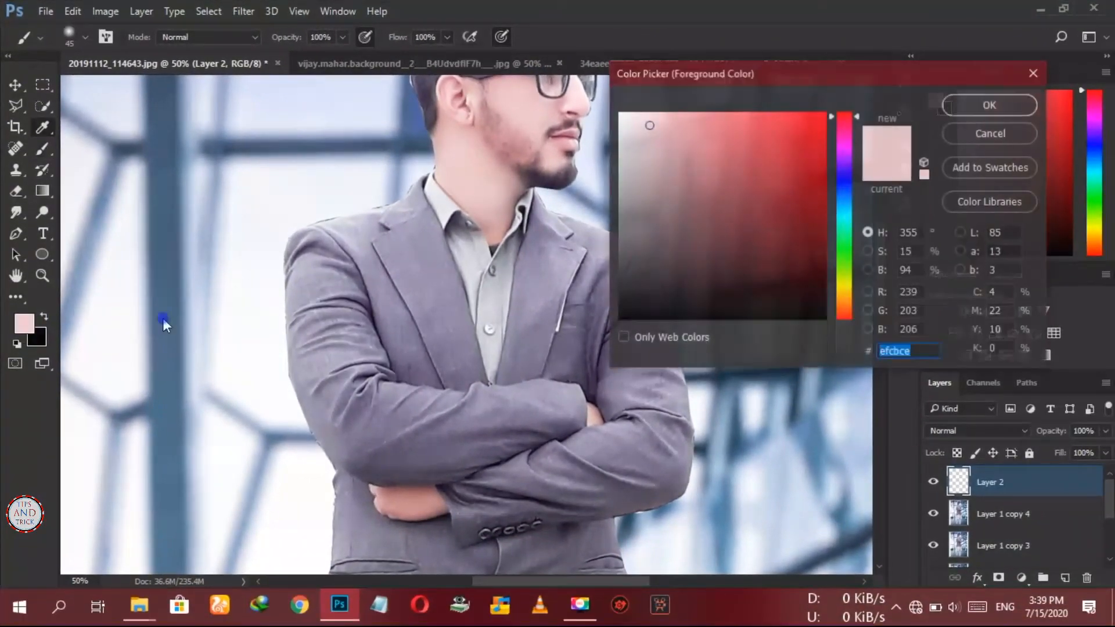
pyautogui.moveTo(814, 156); pyautogui.dragTo(824, 104)
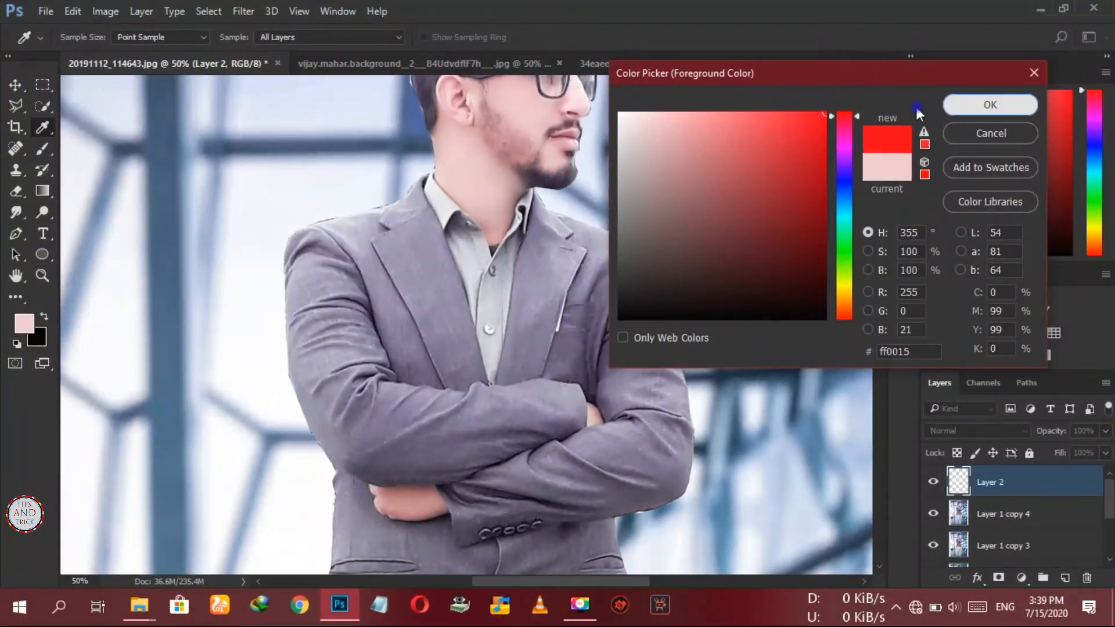
pyautogui.click(987, 105)
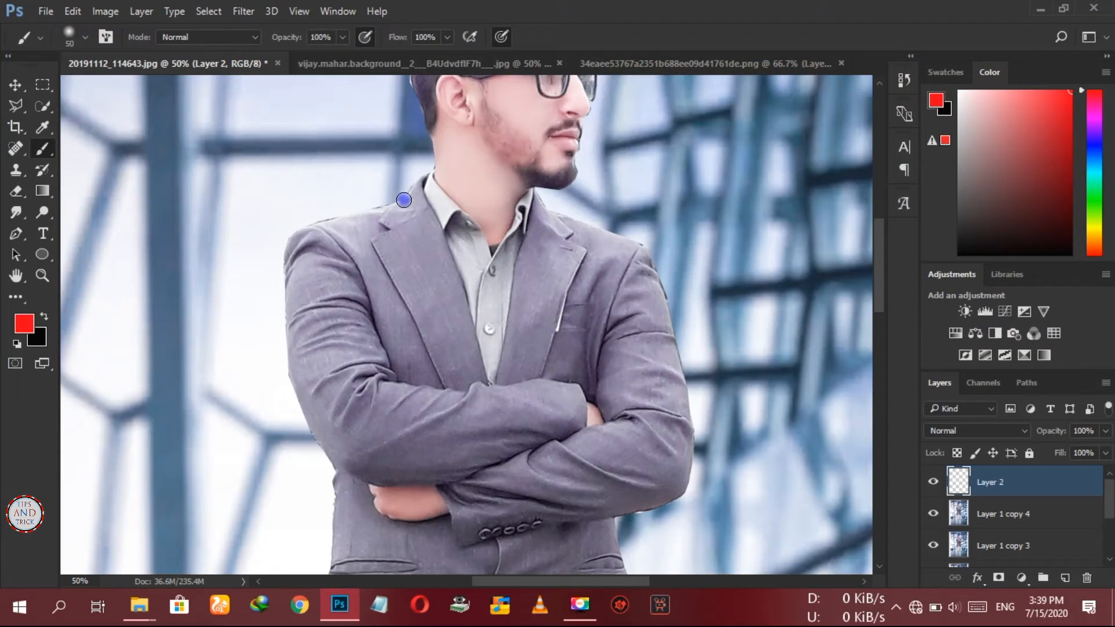
# Paint red over the jacket's shoulders, chest and crossed sleeves on the new layer, enlarging the brush to 150
pyautogui.moveTo(409, 202); pyautogui.dragTo(472, 365)
pyautogui.moveTo(460, 299)
pyautogui.mouseDown()
pyautogui.moveTo(483, 400)
pyautogui.moveTo(460, 399)
pyautogui.moveTo(443, 436)
pyautogui.moveTo(387, 450)
pyautogui.moveTo(348, 384)
pyautogui.moveTo(353, 416)
pyautogui.mouseUp()
pyautogui.press(']')
pyautogui.press(']')
pyautogui.press(']')
pyautogui.press(']')
pyautogui.press(']')
pyautogui.press(']')
pyautogui.press(']')
pyautogui.press('[')
pyautogui.press('[')
pyautogui.rightClick(353, 416)
pyautogui.moveTo(331, 337)
pyautogui.mouseDown()
pyautogui.moveTo(312, 314)
pyautogui.moveTo(324, 245)
pyautogui.moveTo(380, 230)
pyautogui.moveTo(353, 308)
pyautogui.moveTo(395, 268)
pyautogui.moveTo(402, 234)
pyautogui.moveTo(349, 262)
pyautogui.moveTo(317, 261)
pyautogui.moveTo(431, 353)
pyautogui.moveTo(465, 442)
pyautogui.moveTo(476, 402)
pyautogui.moveTo(527, 394)
pyautogui.moveTo(569, 257)
pyautogui.moveTo(613, 282)
pyautogui.moveTo(638, 449)
pyautogui.moveTo(488, 512)
pyautogui.mouseUp()
# Paint the lower front of the jacket red down to the hem, leaving the hand uncovered
pyautogui.scroll(-5, 493, 490)
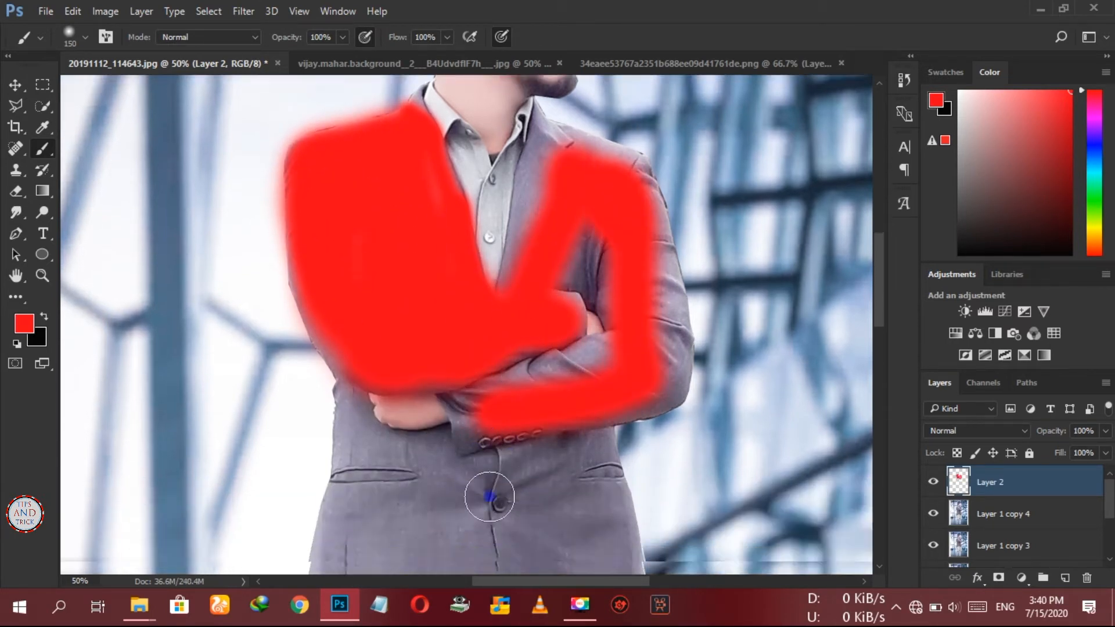
pyautogui.moveTo(590, 402)
pyautogui.mouseDown()
pyautogui.moveTo(618, 525)
pyautogui.moveTo(604, 406)
pyautogui.moveTo(580, 542)
pyautogui.moveTo(575, 507)
pyautogui.moveTo(528, 450)
pyautogui.moveTo(431, 531)
pyautogui.moveTo(298, 530)
pyautogui.moveTo(341, 319)
pyautogui.moveTo(455, 373)
pyautogui.moveTo(400, 451)
pyautogui.mouseUp()
pyautogui.moveTo(351, 450)
pyautogui.mouseDown()
pyautogui.moveTo(367, 394)
pyautogui.moveTo(526, 343)
pyautogui.moveTo(469, 253)
pyautogui.moveTo(475, 274)
pyautogui.moveTo(565, 239)
pyautogui.moveTo(527, 250)
pyautogui.moveTo(576, 302)
pyautogui.moveTo(571, 274)
pyautogui.moveTo(605, 398)
pyautogui.moveTo(583, 519)
pyautogui.moveTo(561, 536)
pyautogui.moveTo(536, 464)
pyautogui.moveTo(535, 293)
pyautogui.mouseUp()
# Fill the unpainted gaps on the jacket's outer sleeve, shoulder, lapel, inner chest and hem with a size 100 brush
pyautogui.scroll(2, 534, 293)
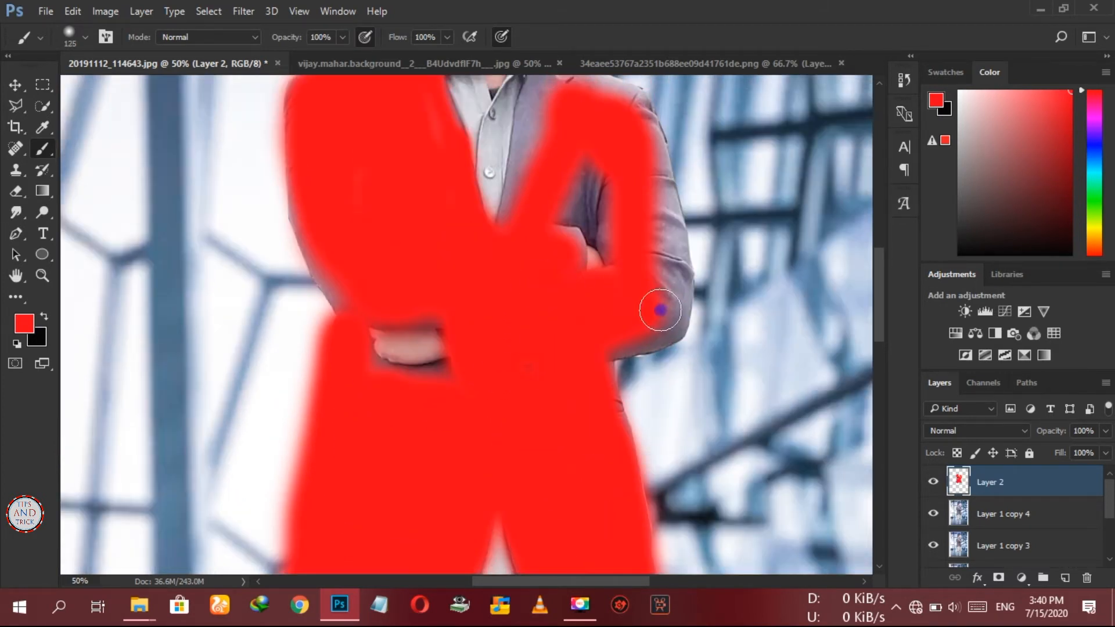
pyautogui.press('[')
pyautogui.press('[')
pyautogui.moveTo(657, 331)
pyautogui.mouseDown()
pyautogui.moveTo(651, 201)
pyautogui.moveTo(672, 293)
pyautogui.moveTo(598, 350)
pyautogui.moveTo(668, 316)
pyautogui.moveTo(652, 194)
pyautogui.mouseUp()
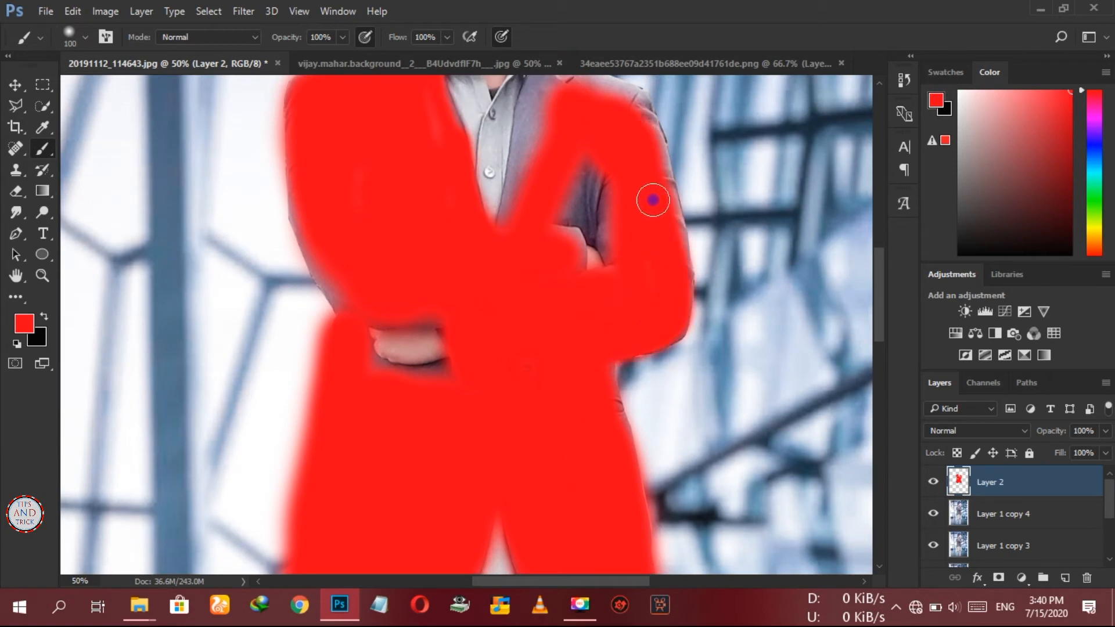
pyautogui.scroll(3, 656, 249)
pyautogui.moveTo(665, 309)
pyautogui.mouseDown()
pyautogui.moveTo(639, 213)
pyautogui.moveTo(607, 180)
pyautogui.moveTo(544, 161)
pyautogui.moveTo(496, 345)
pyautogui.moveTo(430, 185)
pyautogui.moveTo(446, 231)
pyautogui.moveTo(322, 201)
pyautogui.moveTo(338, 169)
pyautogui.moveTo(373, 159)
pyautogui.moveTo(308, 210)
pyautogui.moveTo(349, 394)
pyautogui.moveTo(323, 333)
pyautogui.mouseUp()
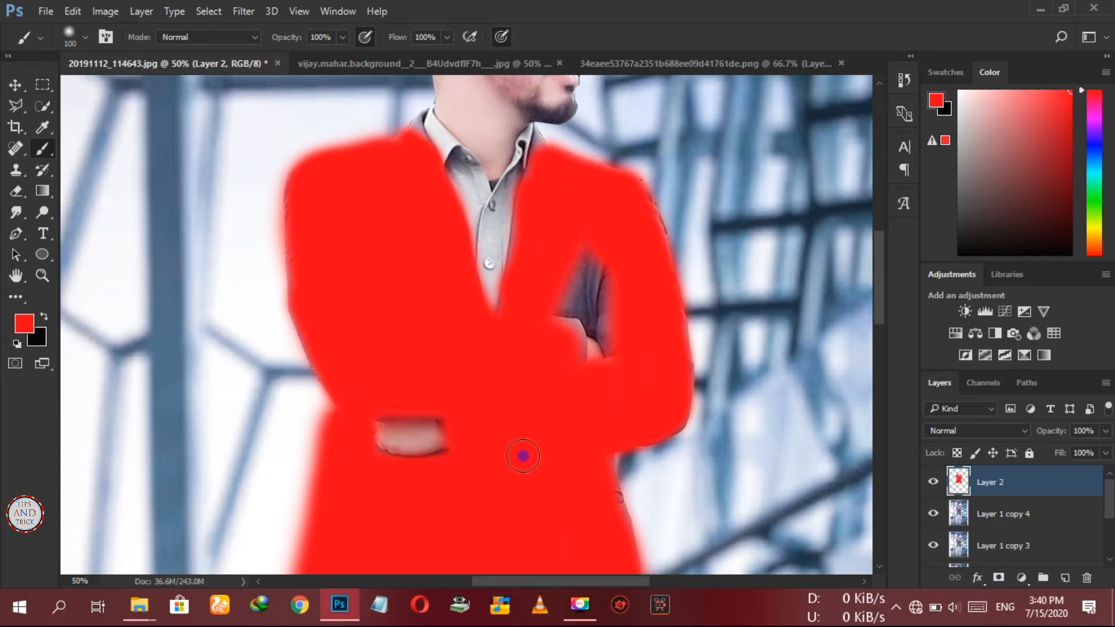
pyautogui.moveTo(523, 456)
pyautogui.mouseDown()
pyautogui.moveTo(635, 400)
pyautogui.moveTo(583, 270)
pyautogui.moveTo(568, 334)
pyautogui.mouseUp()
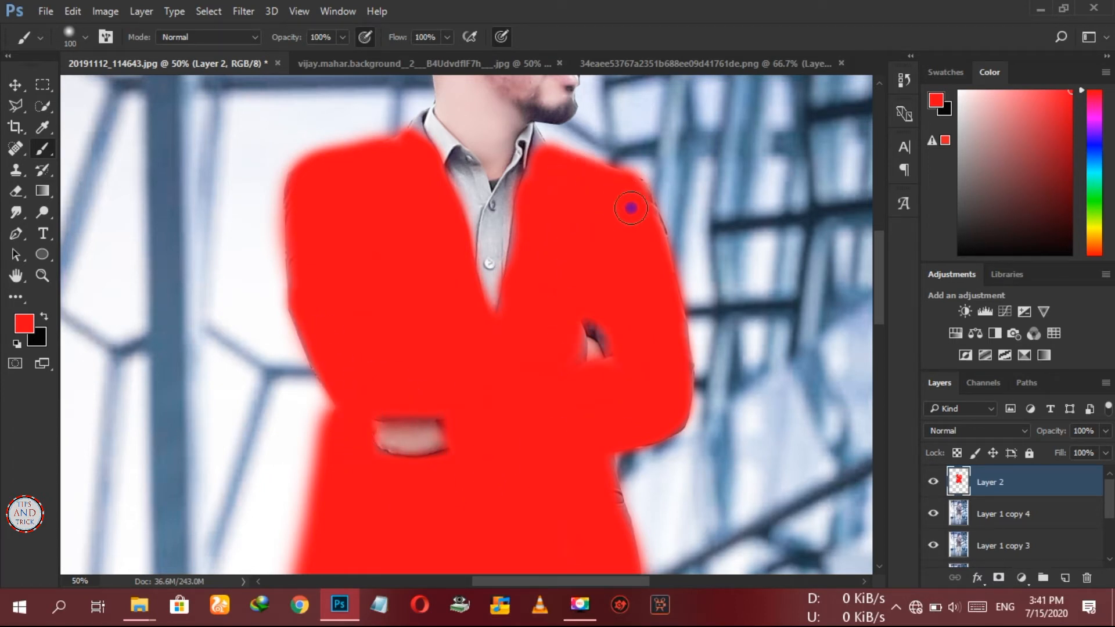
pyautogui.scroll(-10, 631, 208)
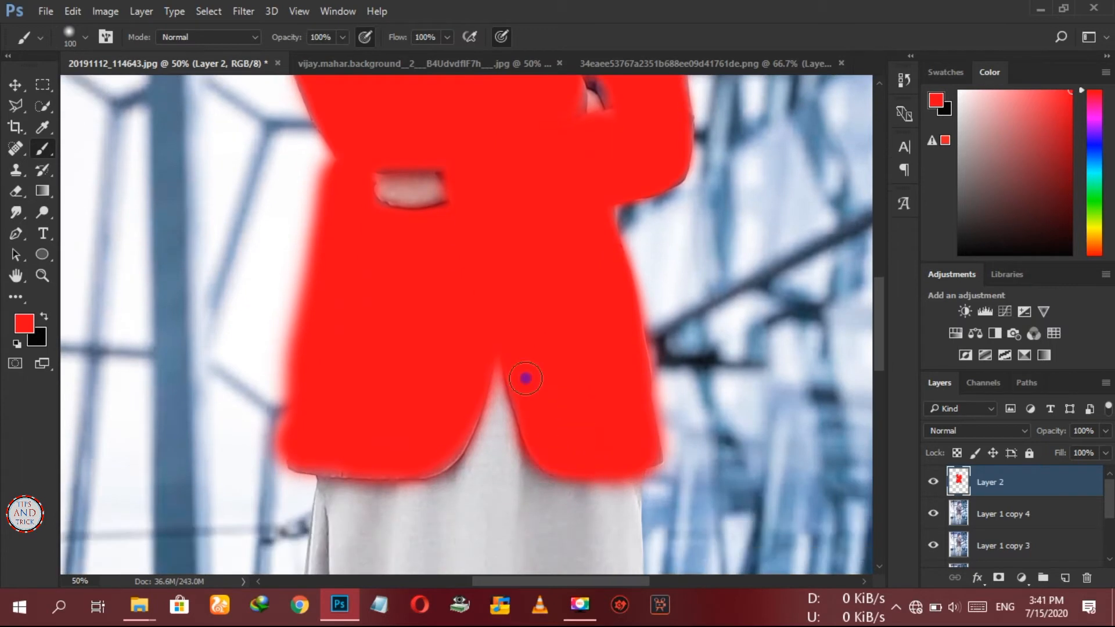
pyautogui.moveTo(404, 461); pyautogui.dragTo(286, 447)
# Set the red painted layer's blend mode to Saturation and inspect the recoloured jacket
pyautogui.click(972, 431)
pyautogui.click(968, 430)
pyautogui.scroll(2, 970, 430)
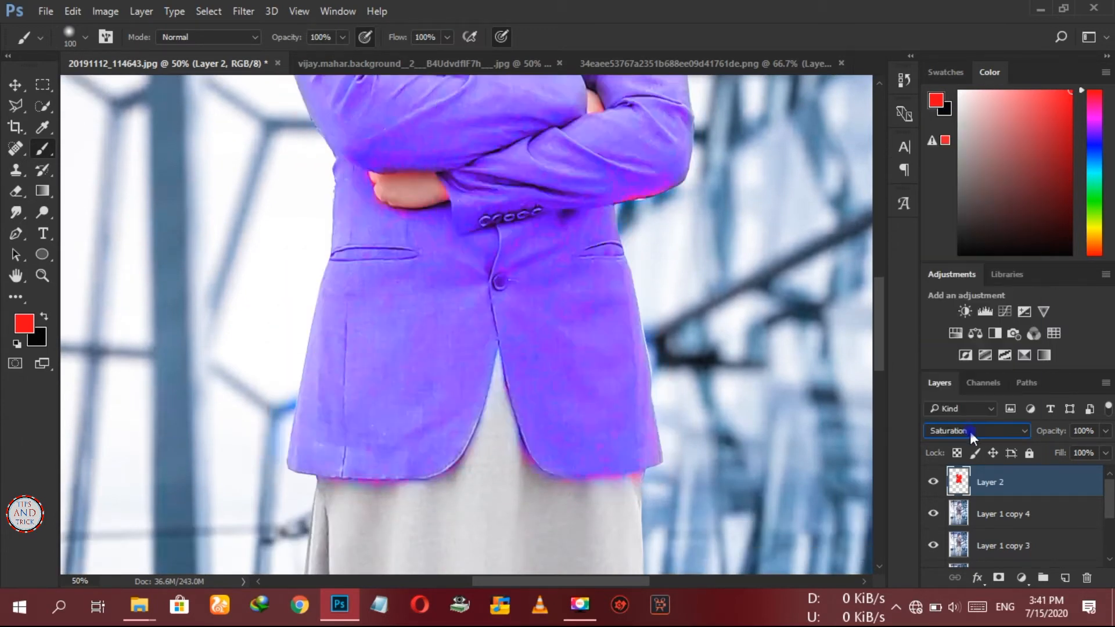
pyautogui.hotkey('ctrl', '0')
pyautogui.hotkey('ctrl', '+')
pyautogui.hotkey('ctrl', '+')
pyautogui.hotkey('ctrl', '+')
pyautogui.hotkey('ctrl', '+')
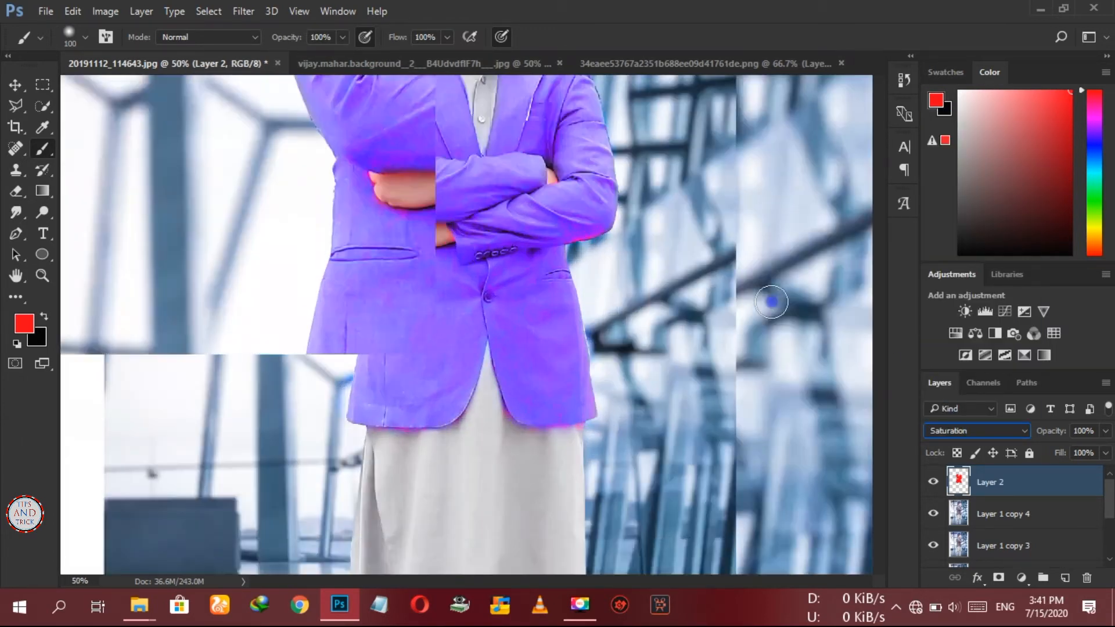
# Erase the colour spill on the tunic along the jacket's hem and front opening, enlarging the eraser to 60
pyautogui.press('e')
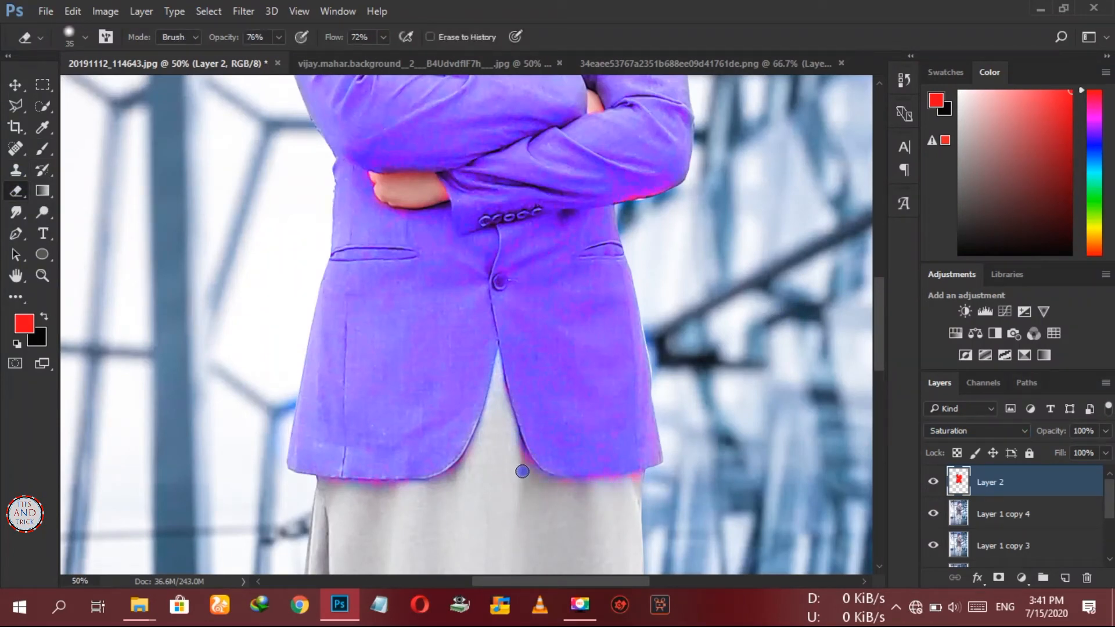
pyautogui.hotkey('ctrl', '+')
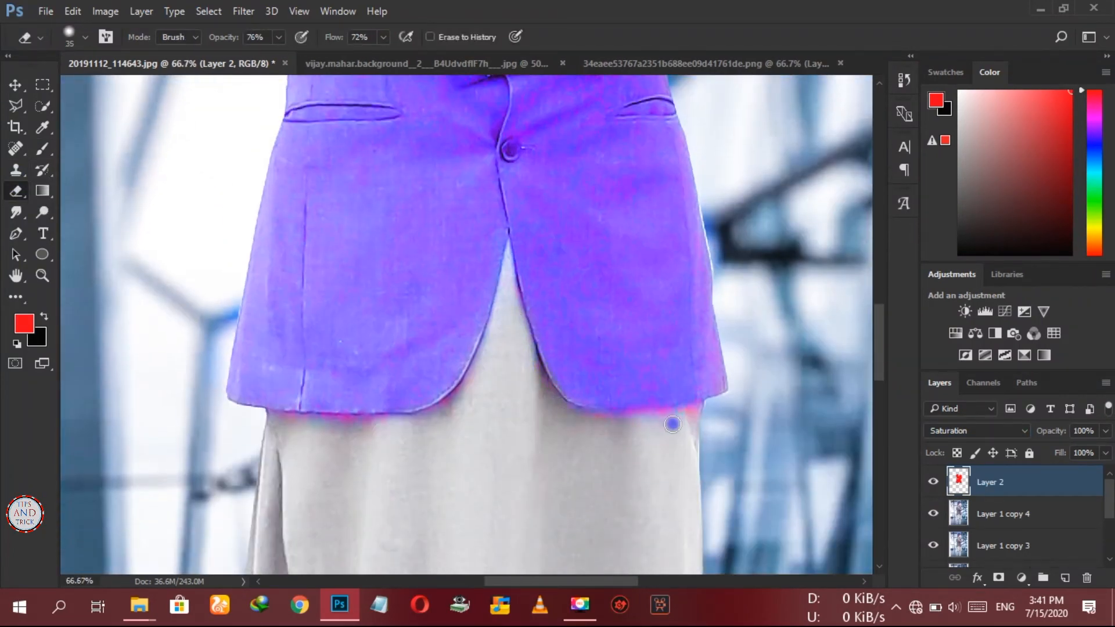
pyautogui.press(']')
pyautogui.press(']')
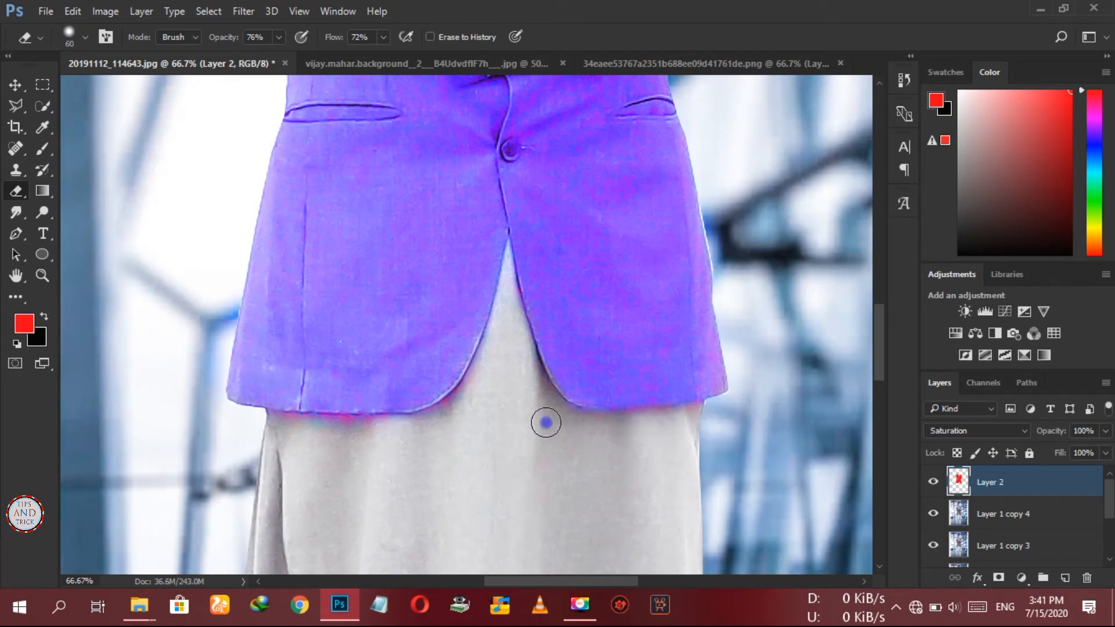
pyautogui.moveTo(530, 580); pyautogui.dragTo(490, 580)
pyautogui.moveTo(577, 425); pyautogui.dragTo(513, 429)
# Erase the colour spill around the jacket's side edge, elbow, shirt collar and hand, reducing the eraser size for the hand
pyautogui.hscroll(5, 650, 517)
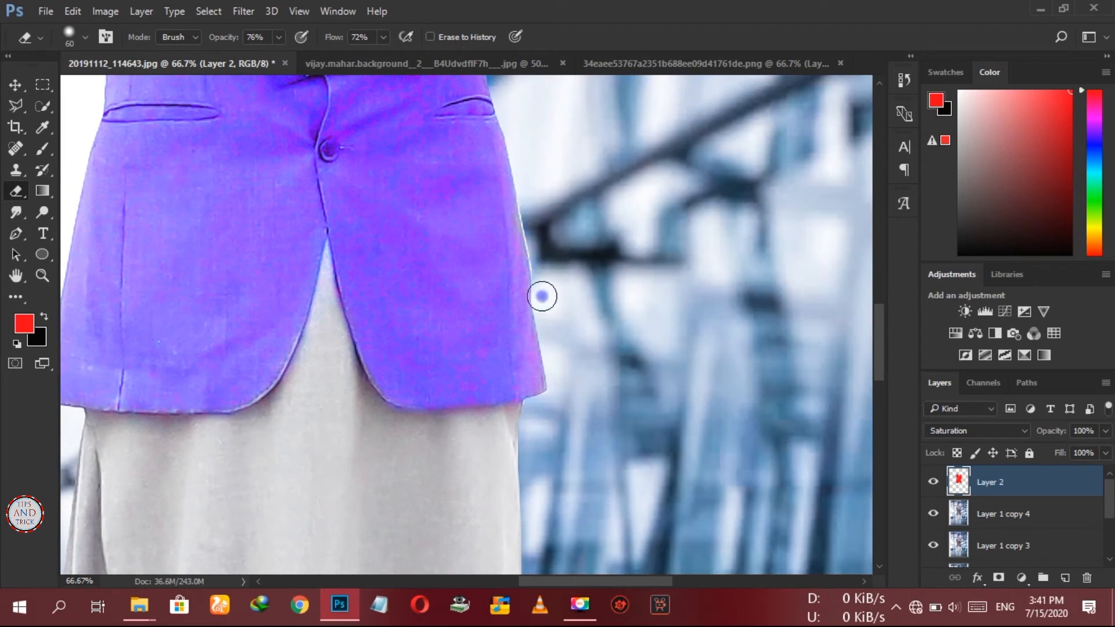
pyautogui.scroll(5, 576, 397)
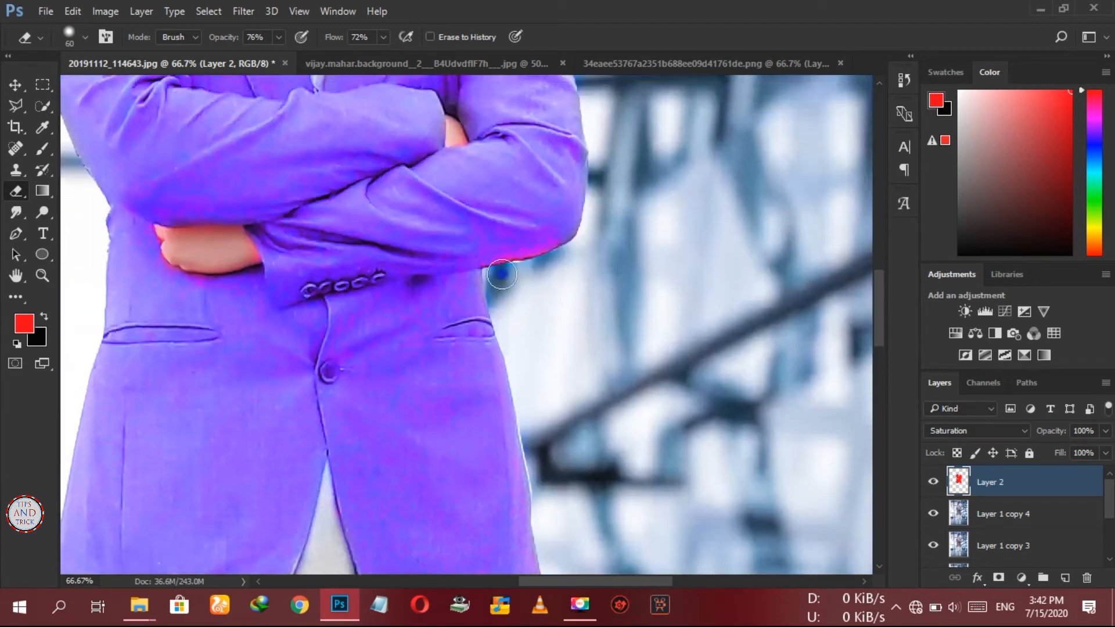
pyautogui.scroll(6, 666, 286)
pyautogui.hscroll(-6, 665, 286)
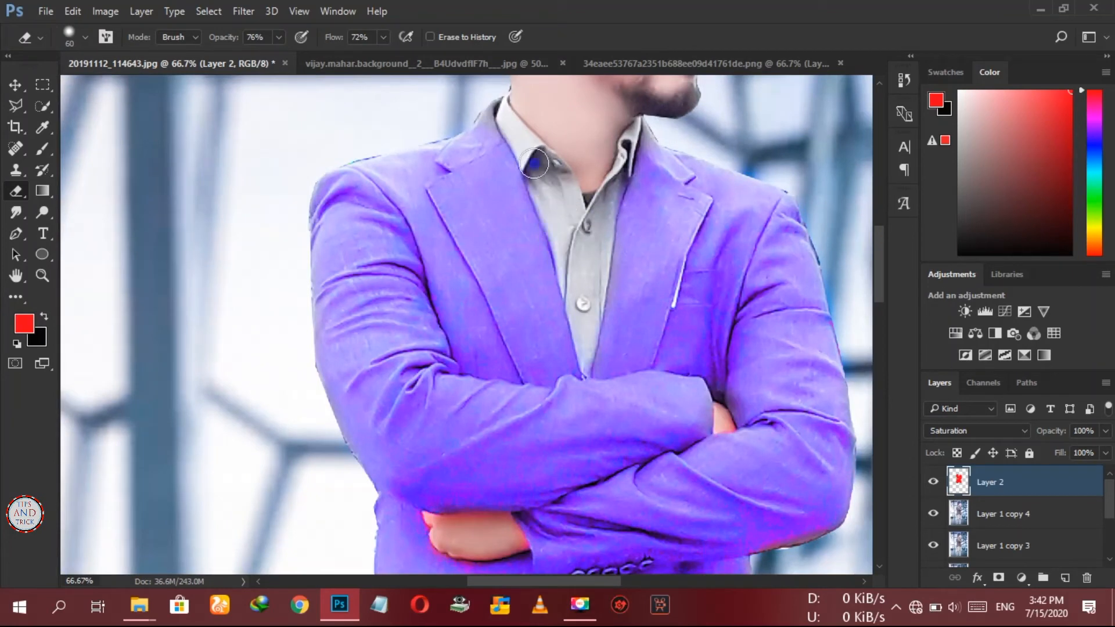
pyautogui.scroll(2, 391, 180)
pyautogui.scroll(-5, 412, 352)
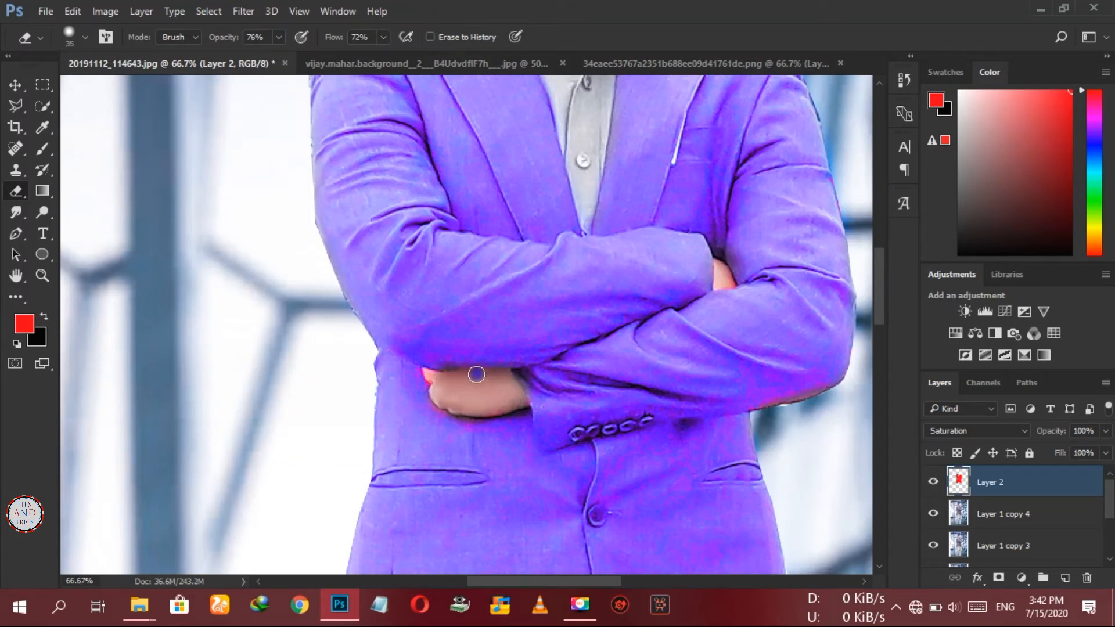
pyautogui.scroll(-4, 721, 271)
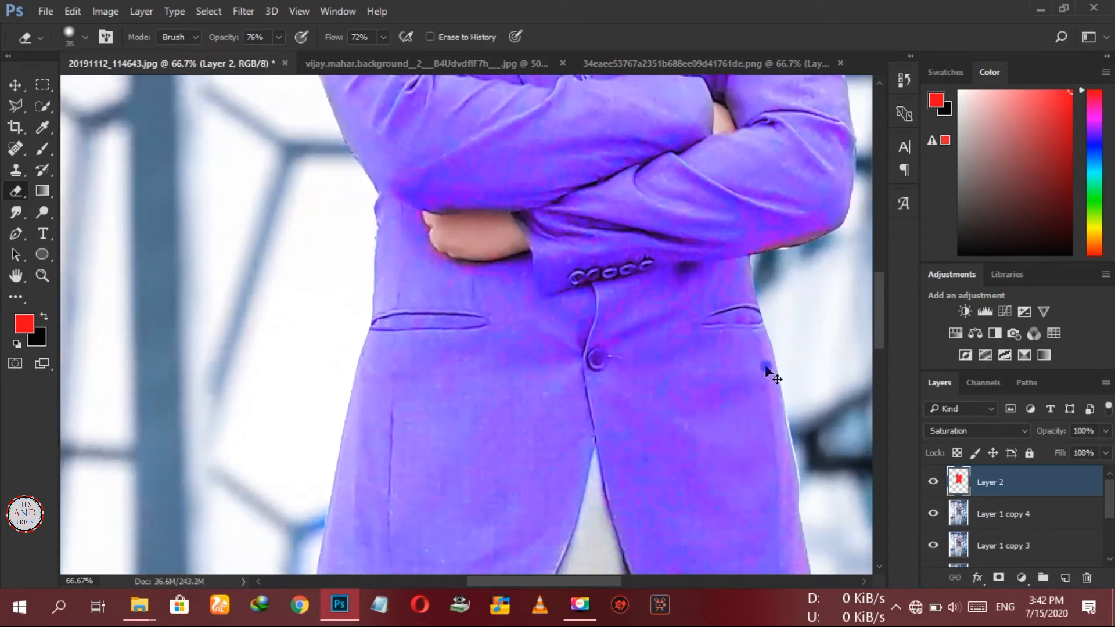
# Change the painted layer's blend mode to Subtract to turn the jacket teal
pyautogui.hotkey('ctrl', '0')
pyautogui.click(960, 431)
pyautogui.click(957, 402)
pyautogui.scroll(4, 960, 430)
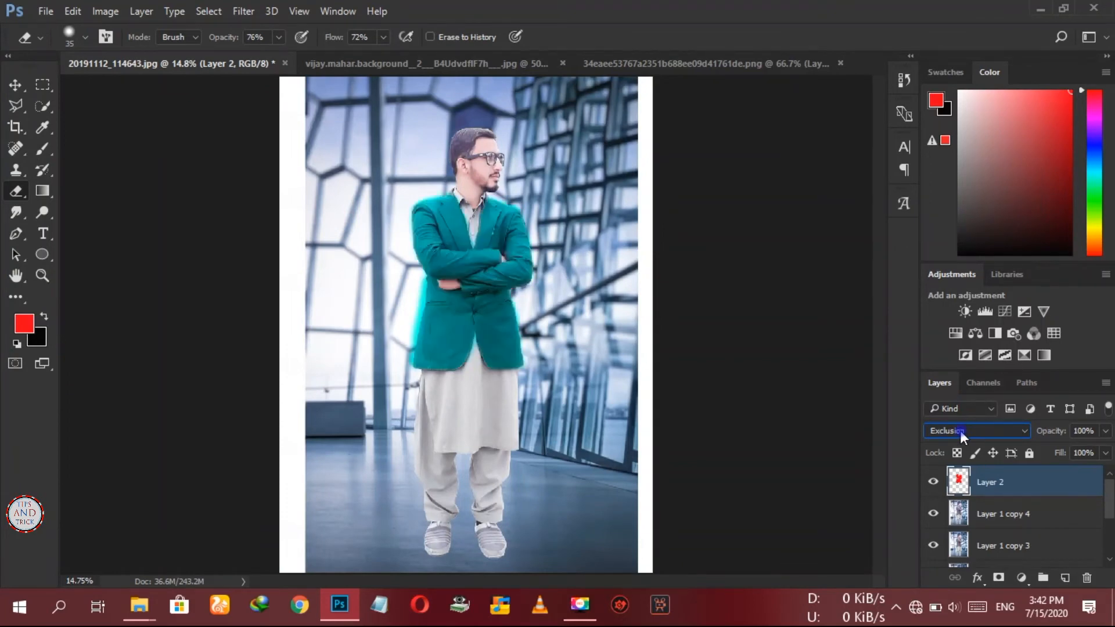
pyautogui.scroll(-2, 960, 431)
pyautogui.scroll(1, 960, 430)
# Erase the teal spill outside the jacket along its sides, sleeves, shoulders and hem with the eraser at size 80
pyautogui.scroll(3, 434, 305)
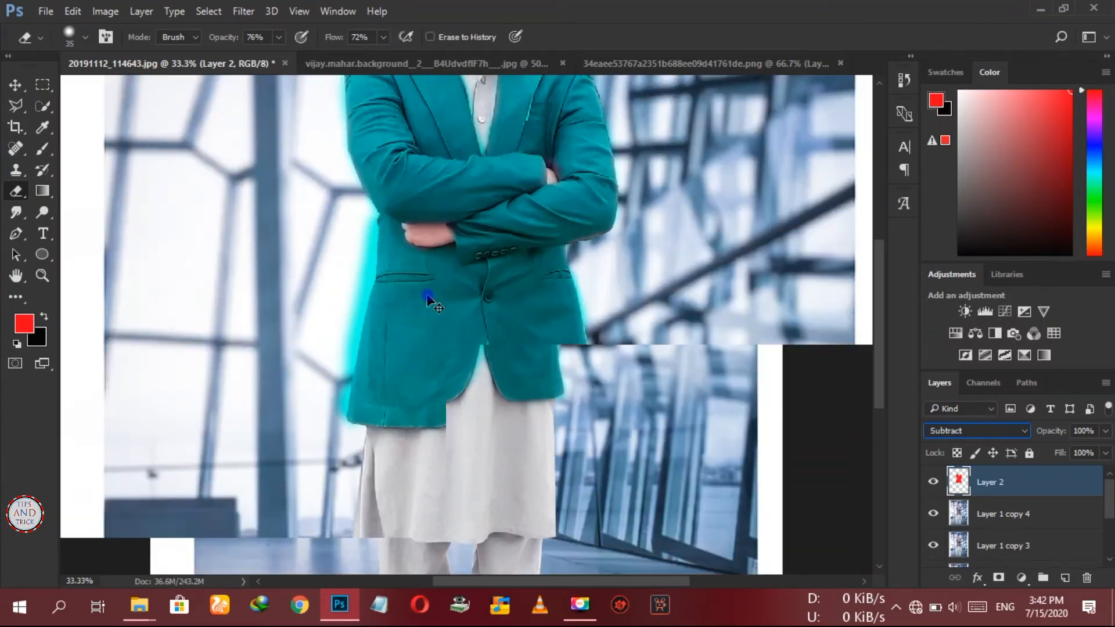
pyautogui.scroll(1, 430, 299)
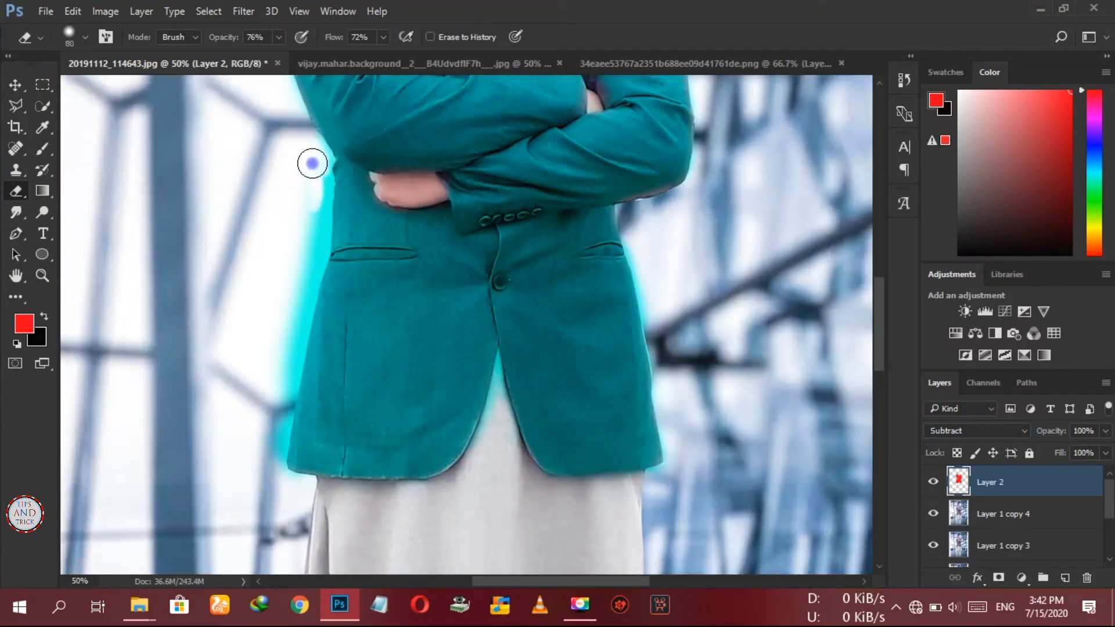
pyautogui.moveTo(312, 164)
pyautogui.mouseDown()
pyautogui.moveTo(312, 265)
pyautogui.moveTo(297, 295)
pyautogui.moveTo(308, 300)
pyautogui.moveTo(274, 384)
pyautogui.moveTo(293, 511)
pyautogui.mouseUp()
pyautogui.scroll(2, 664, 380)
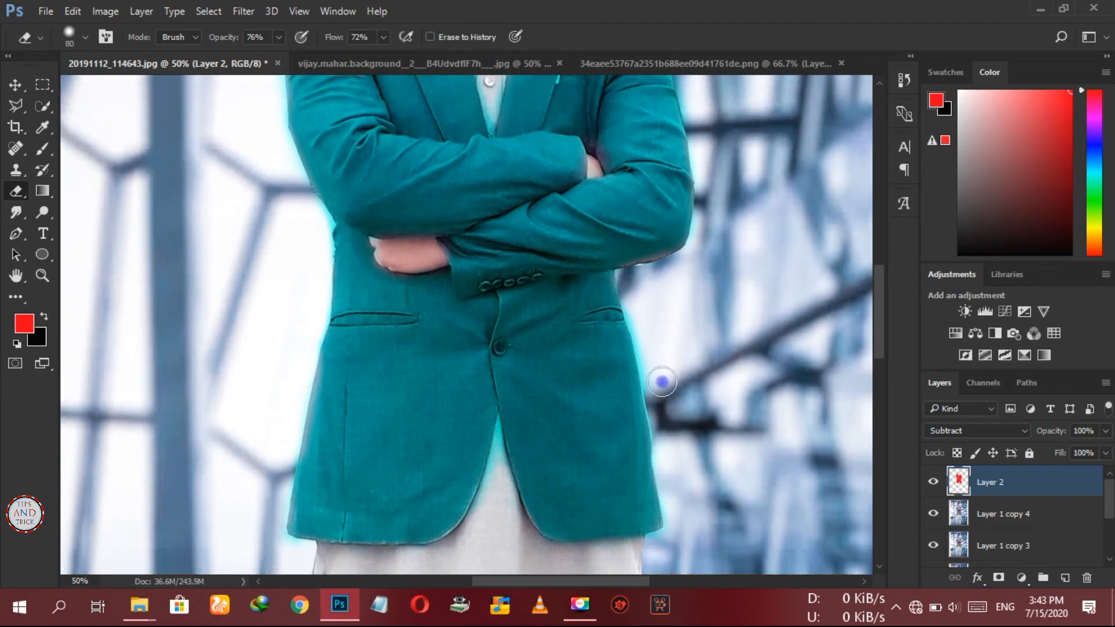
pyautogui.scroll(3, 660, 328)
pyautogui.scroll(3, 661, 328)
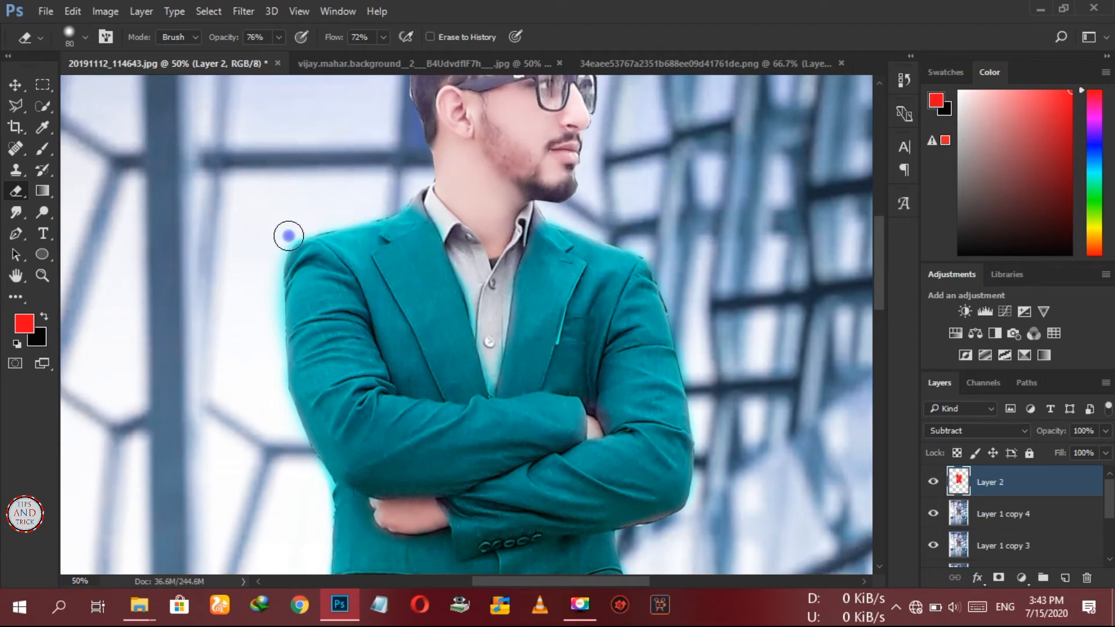
pyautogui.scroll(1, 469, 313)
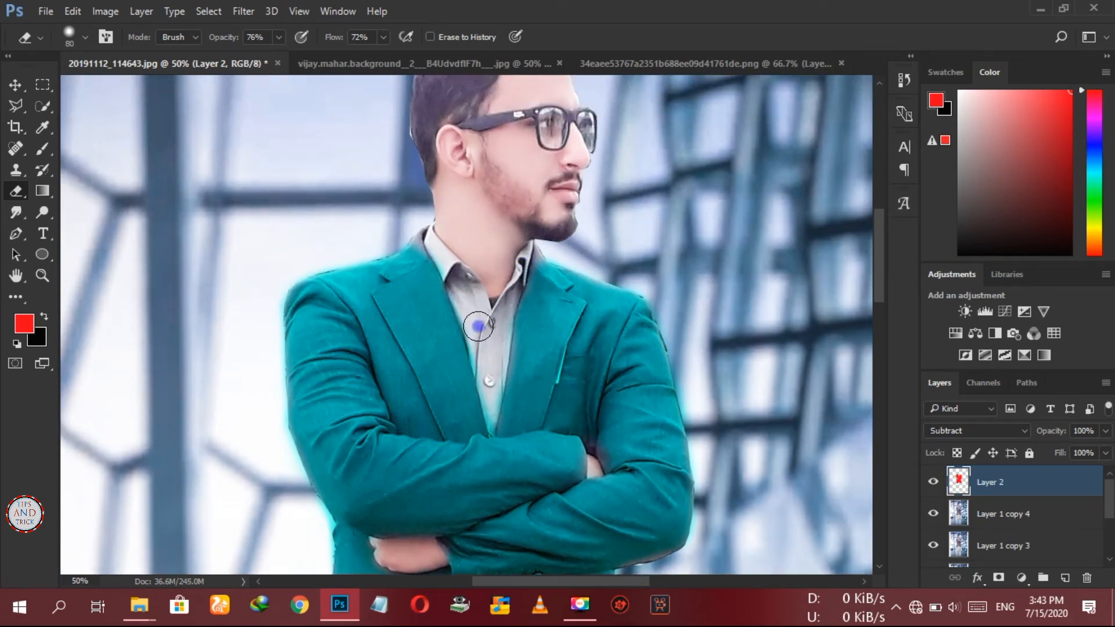
pyautogui.scroll(-3, 491, 268)
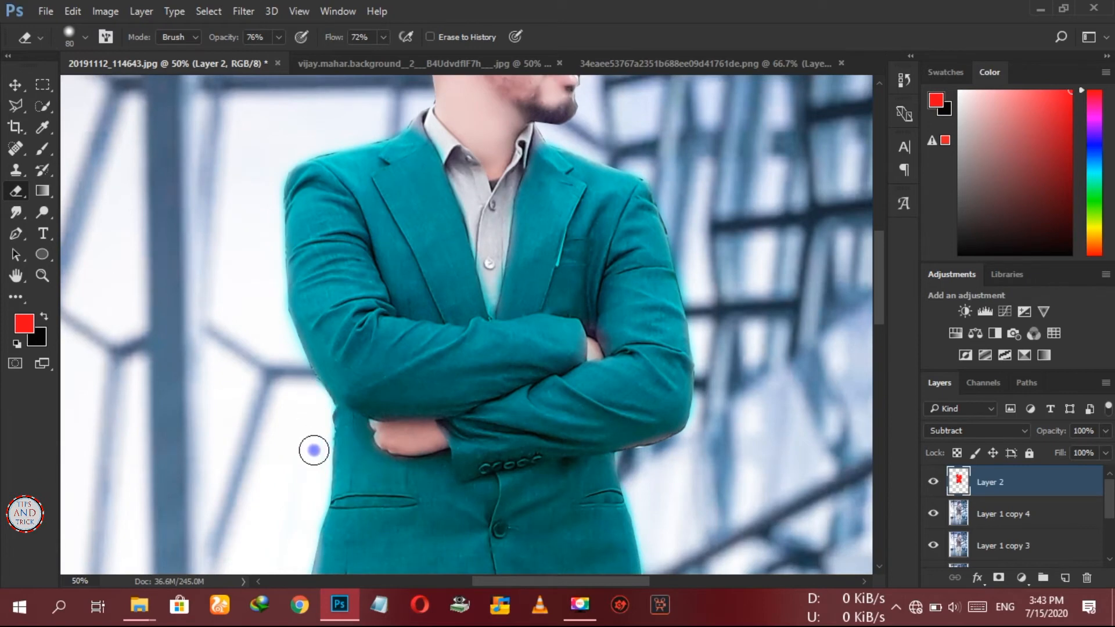
pyautogui.scroll(-4, 314, 451)
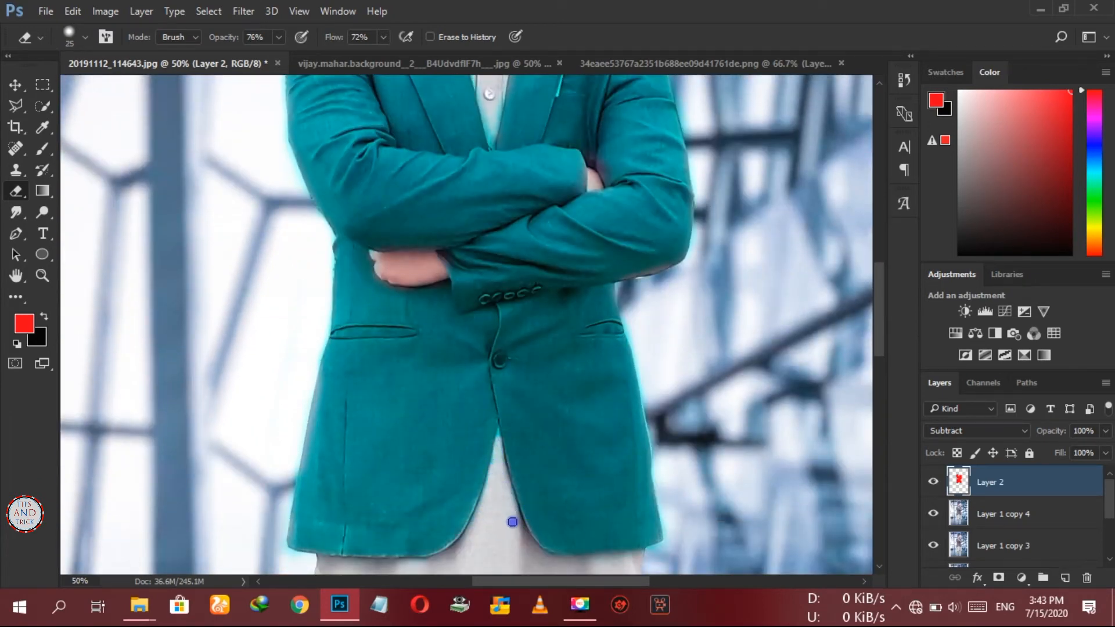
# Recolour the jacket red by shifting the painted layer's Hue to +167 and Saturation to +16 with Hue/Saturation
pyautogui.hotkey('ctrl', '0')
pyautogui.hotkey('ctrl', 'u')
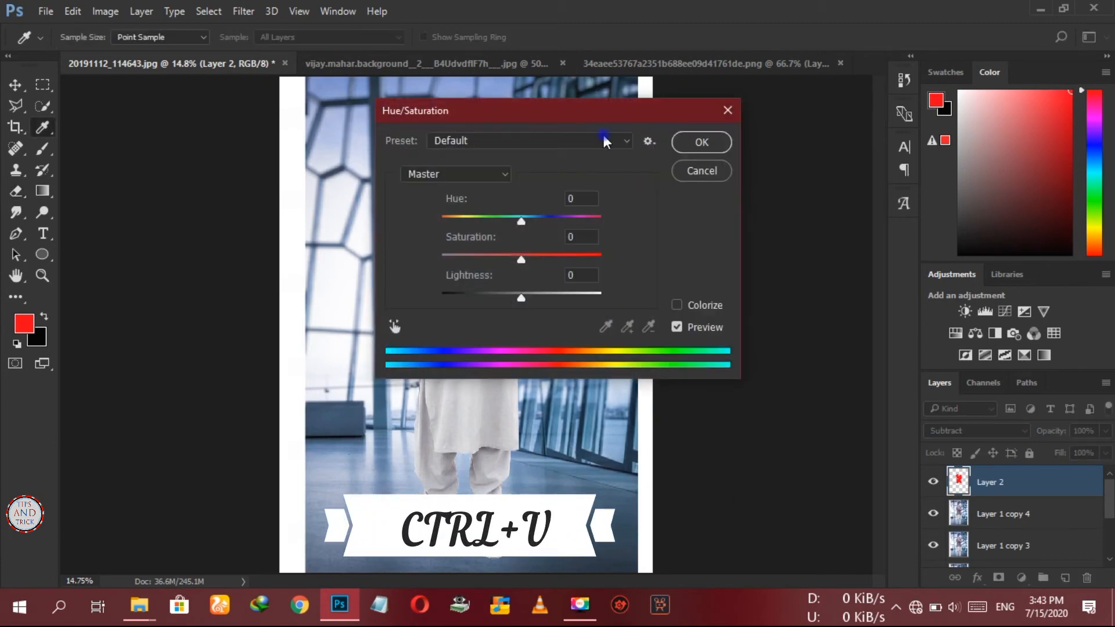
pyautogui.moveTo(604, 110); pyautogui.dragTo(973, 110)
pyautogui.moveTo(890, 221); pyautogui.dragTo(999, 220)
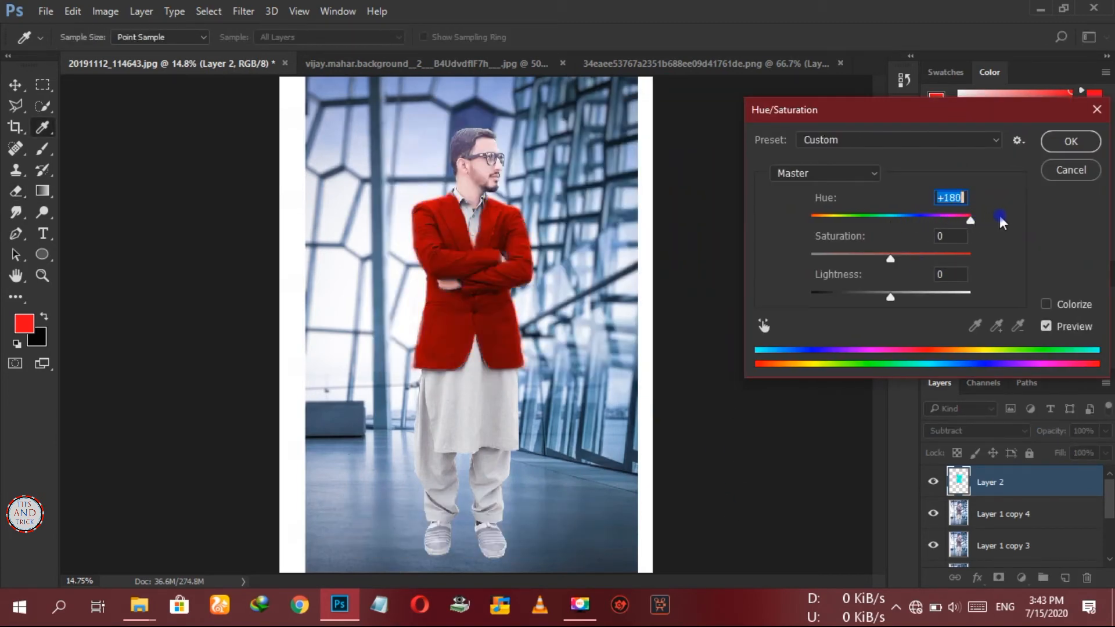
pyautogui.moveTo(890, 258); pyautogui.dragTo(904, 260)
pyautogui.moveTo(971, 220)
pyautogui.mouseDown()
pyautogui.moveTo(819, 219)
pyautogui.moveTo(967, 229)
pyautogui.mouseUp()
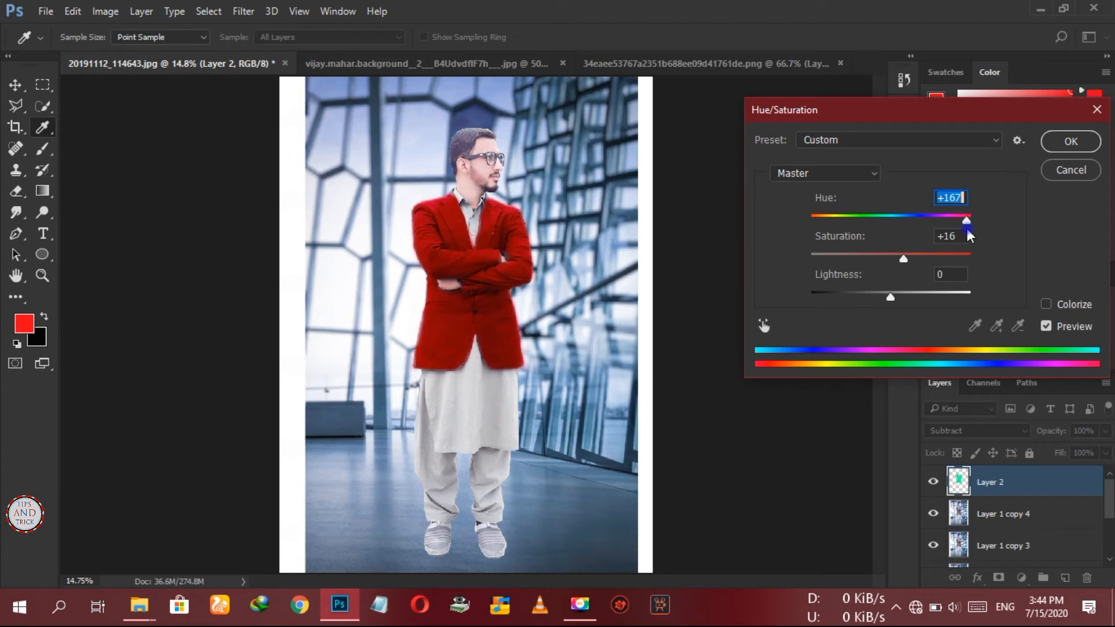
pyautogui.click(1071, 141)
# Reduce the jacket colour layer's opacity to 87% and its fill to 88%
pyautogui.press('e')
pyautogui.click(1105, 431)
pyautogui.moveTo(1106, 450)
pyautogui.mouseDown()
pyautogui.moveTo(1087, 453)
pyautogui.moveTo(1097, 474)
pyautogui.mouseUp()
pyautogui.click(1106, 452)
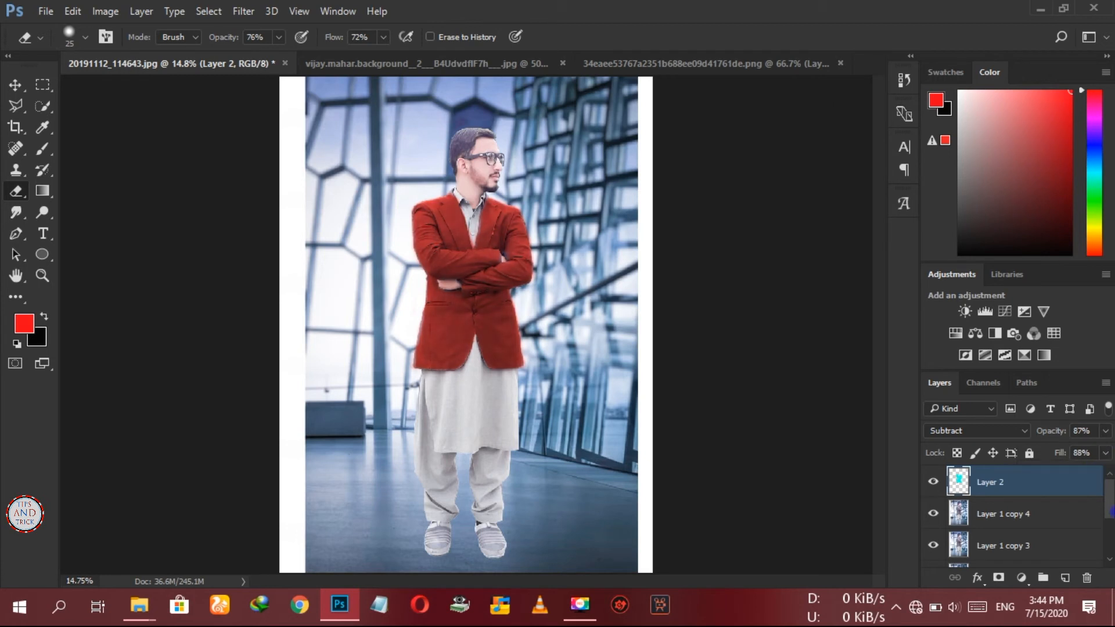
# Turn the jacket magenta with Hue/Saturation, setting Hue to -42 and Saturation to +24 and adjusting Lightness
pyautogui.hotkey('ctrl', 'u')
pyautogui.moveTo(890, 292)
pyautogui.mouseDown()
pyautogui.moveTo(841, 295)
pyautogui.moveTo(901, 302)
pyautogui.moveTo(886, 301)
pyautogui.mouseUp()
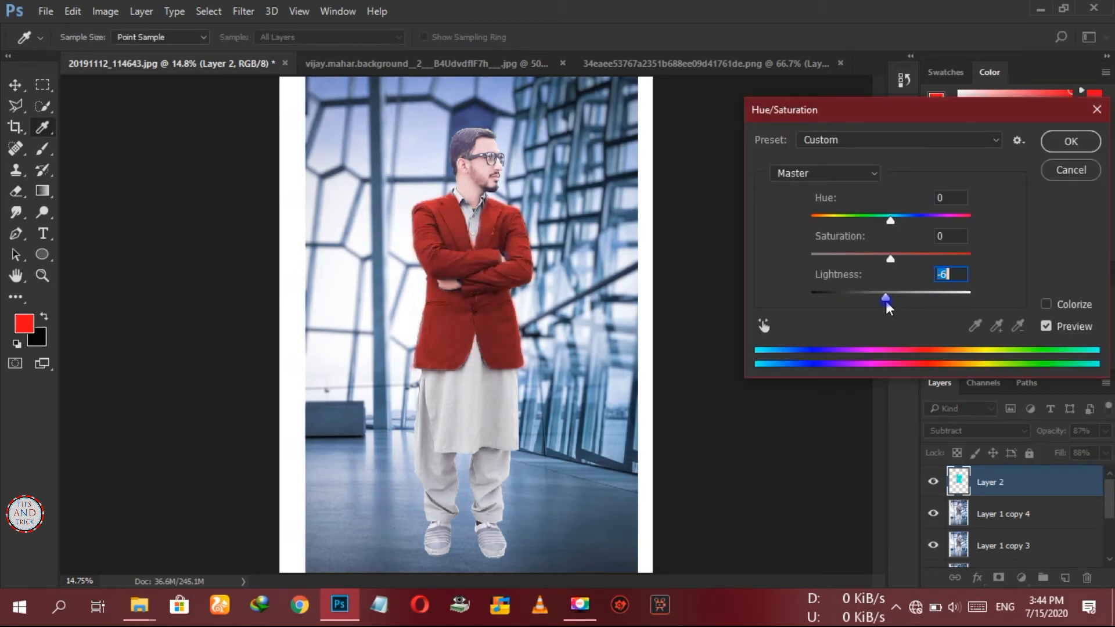
pyautogui.moveTo(891, 257); pyautogui.dragTo(879, 260)
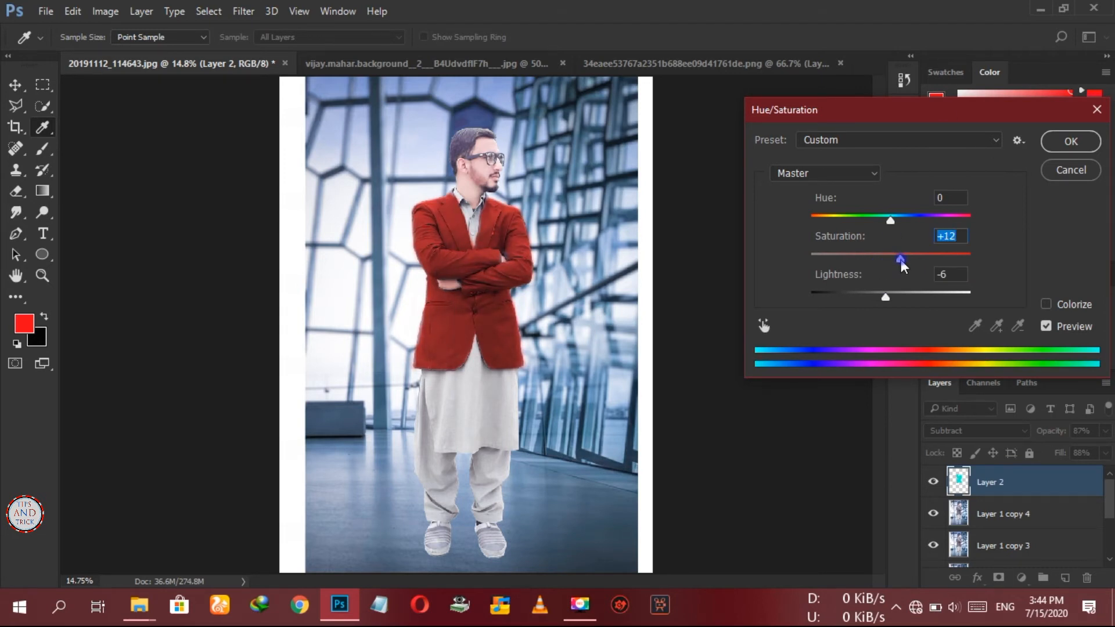
pyautogui.moveTo(890, 219); pyautogui.dragTo(857, 220)
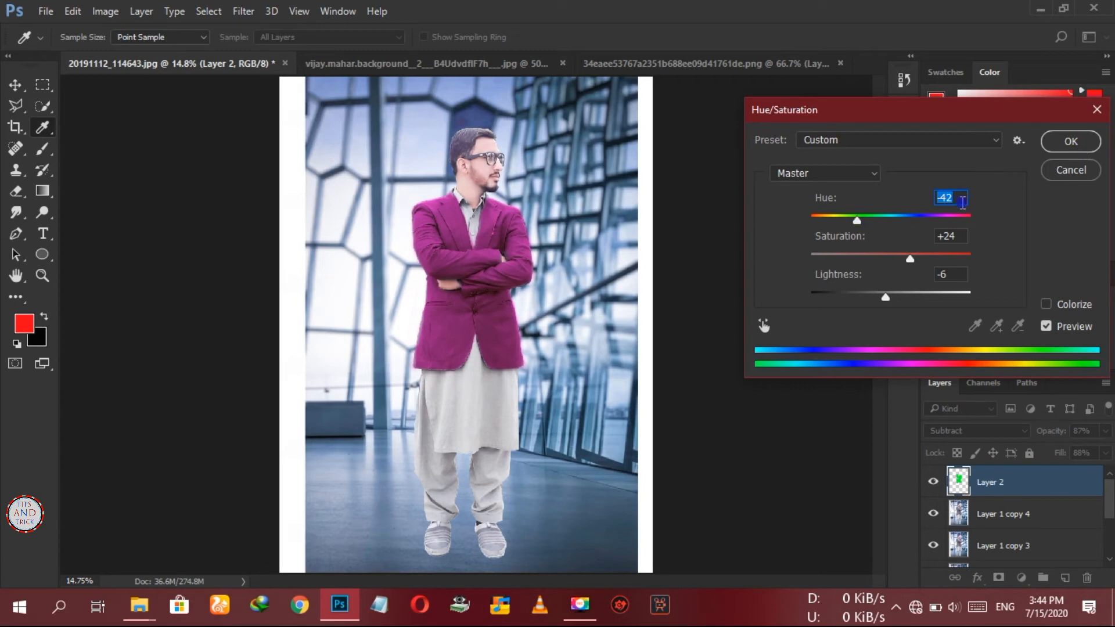
pyautogui.moveTo(886, 297); pyautogui.dragTo(895, 299)
pyautogui.click(1055, 145)
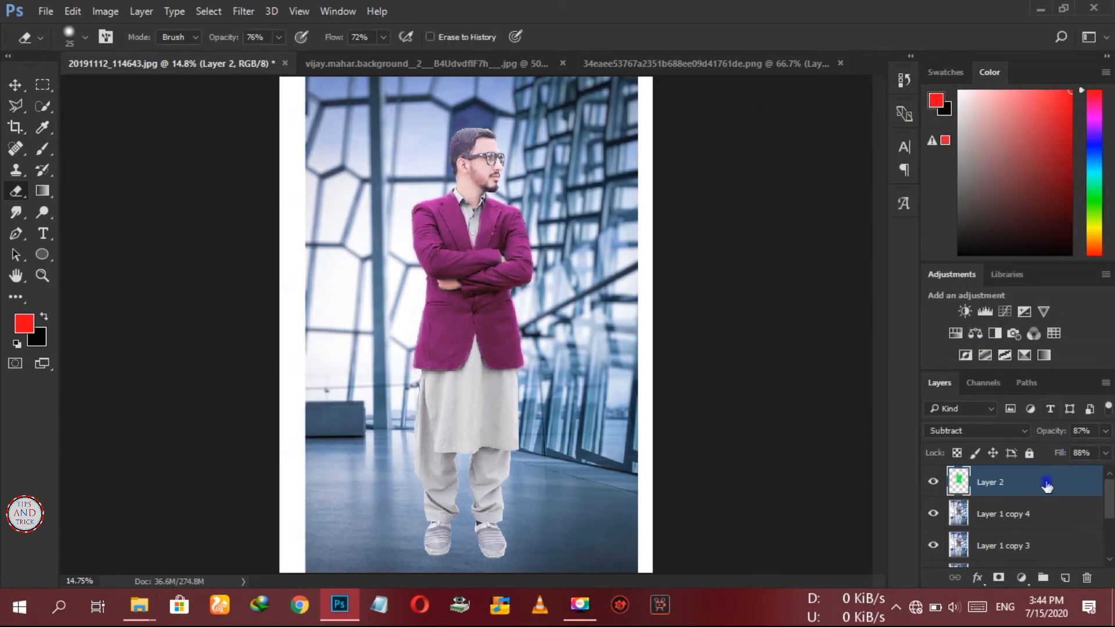
# Add a new empty layer above the jacket colour layer
pyautogui.rightClick(1047, 481)
pyautogui.click(1075, 490)
pyautogui.click(1065, 578)
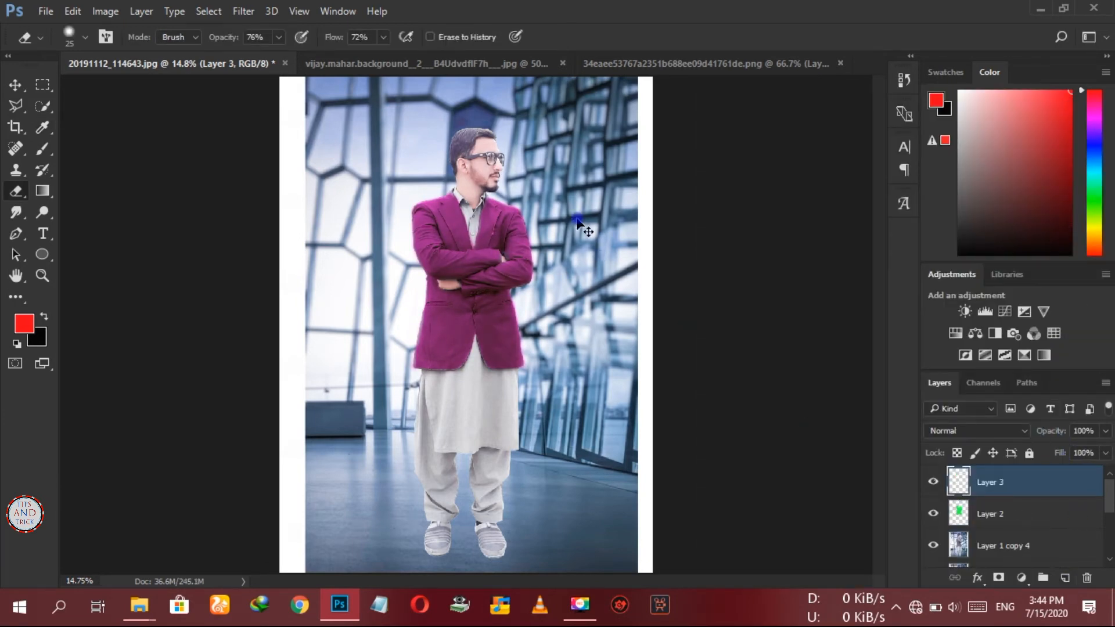
# Paint both lenses of the glasses red with the Brush tool, reducing the brush to 20 for the far lens
pyautogui.hotkey('ctrl', '1')
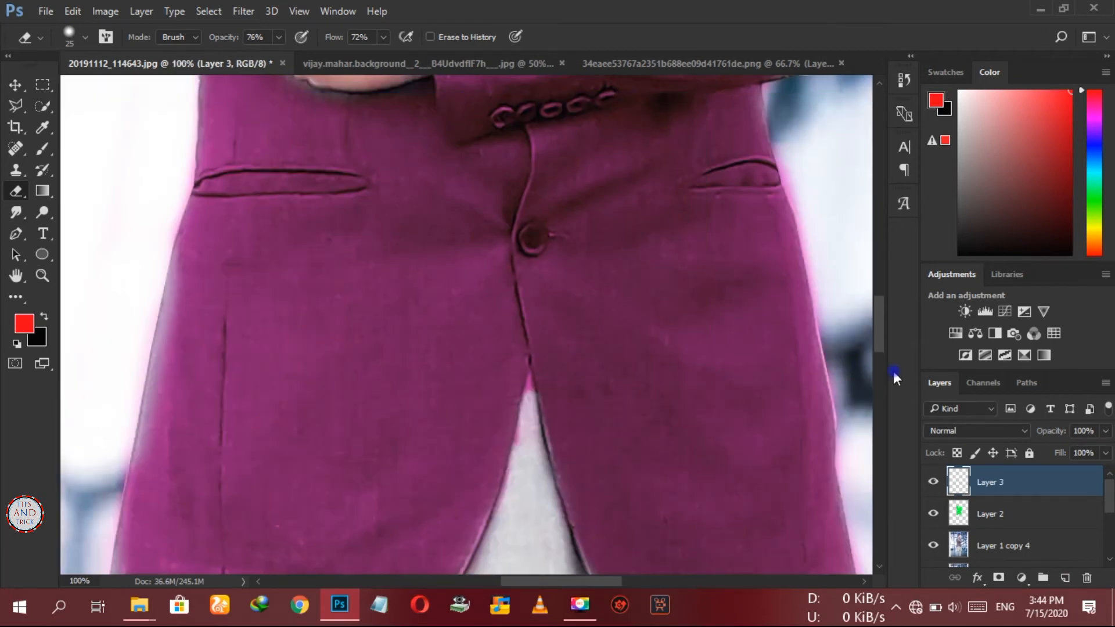
pyautogui.moveTo(881, 338); pyautogui.dragTo(869, 229)
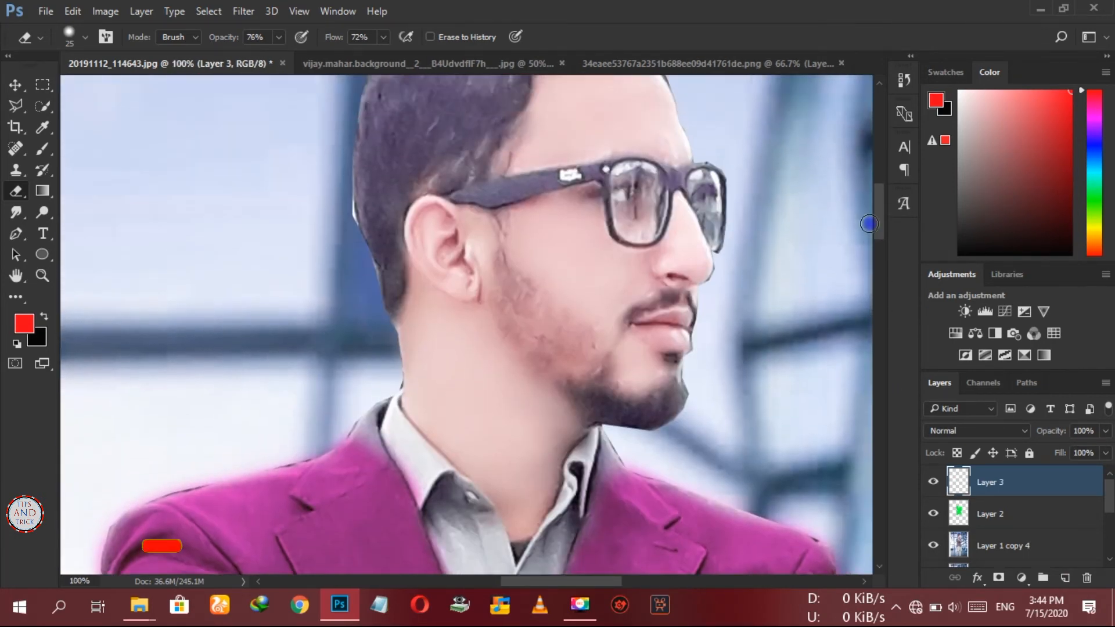
pyautogui.scroll(3, 427, 261)
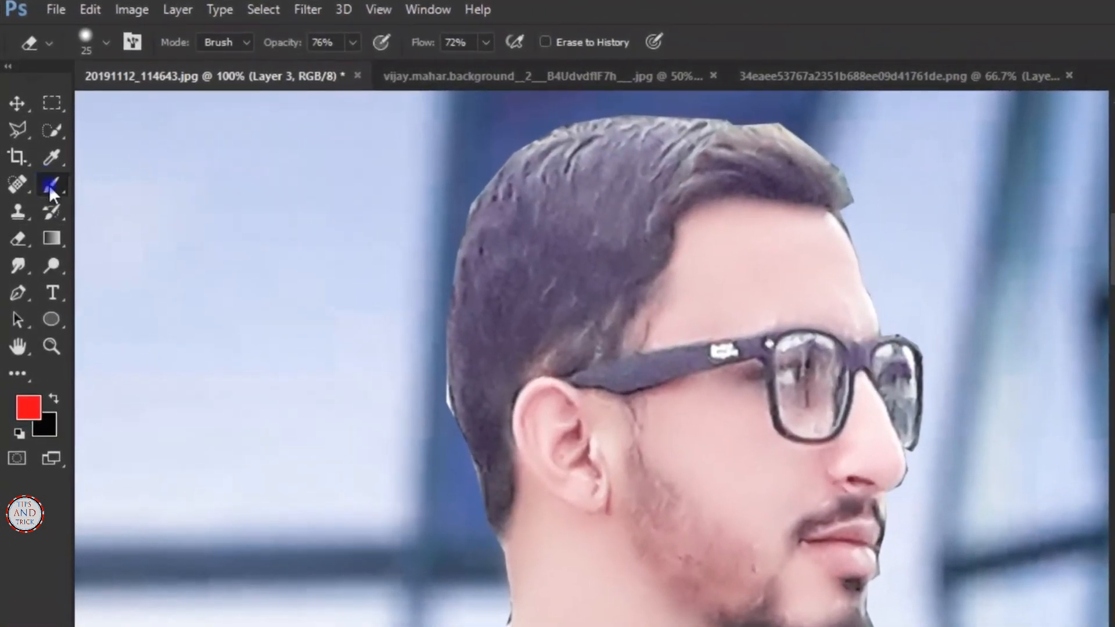
pyautogui.click(48, 185)
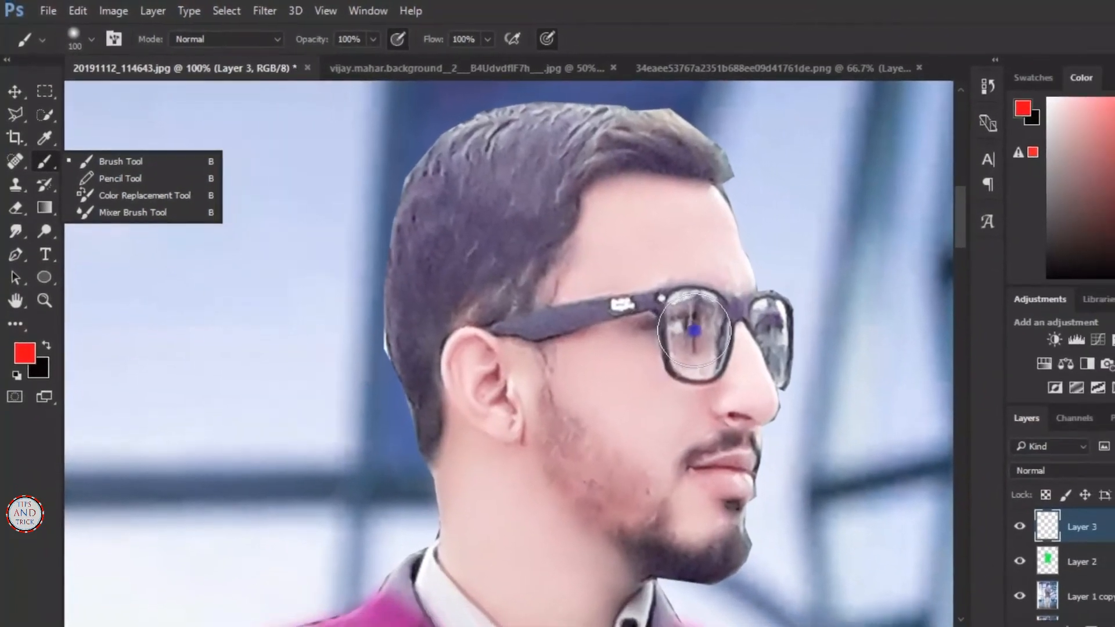
pyautogui.press('[')
pyautogui.press('[')
pyautogui.press('[')
pyautogui.press('[')
pyautogui.press('[')
pyautogui.moveTo(689, 313); pyautogui.dragTo(700, 320)
pyautogui.press('[')
pyautogui.press('[')
pyautogui.moveTo(641, 294)
pyautogui.mouseDown()
pyautogui.moveTo(632, 330)
pyautogui.moveTo(623, 309)
pyautogui.mouseUp()
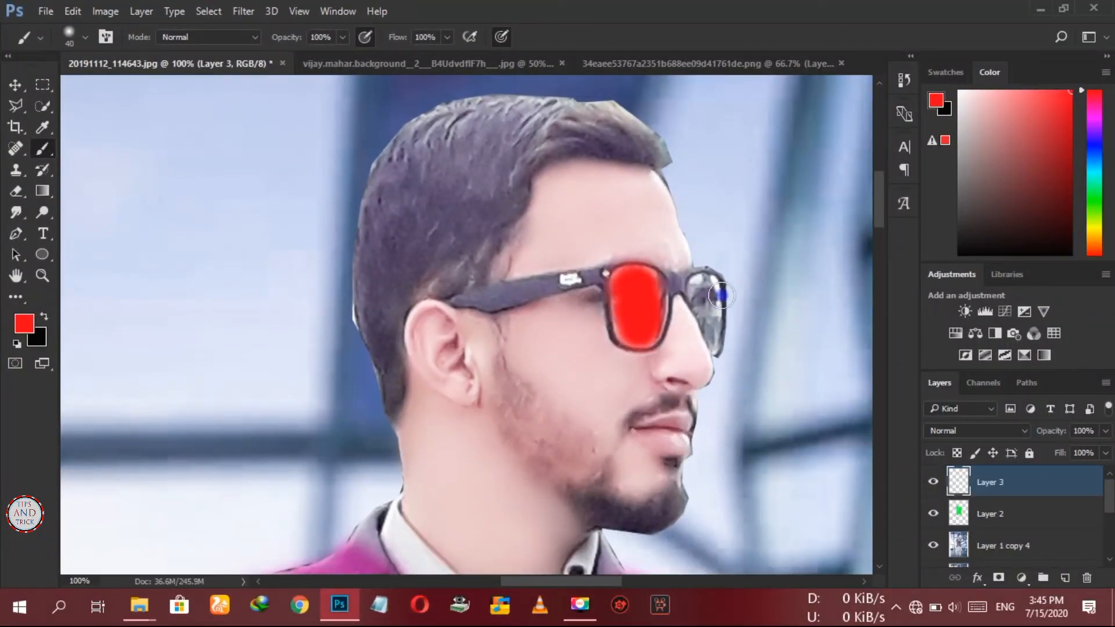
pyautogui.press('[')
pyautogui.moveTo(712, 289)
pyautogui.mouseDown()
pyautogui.moveTo(714, 327)
pyautogui.moveTo(699, 296)
pyautogui.mouseUp()
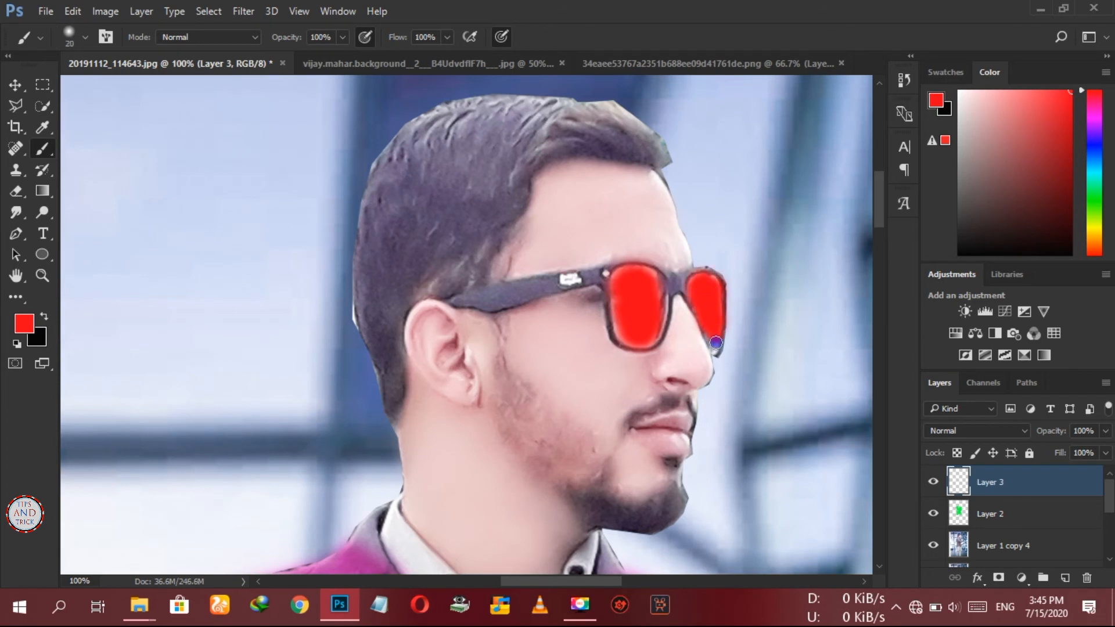
# Change the painted lens layer's blend mode to Subtract
pyautogui.click(939, 433)
pyautogui.click(938, 416)
pyautogui.press('Up')
pyautogui.press('Up')
pyautogui.press('Up')
pyautogui.press('Up')
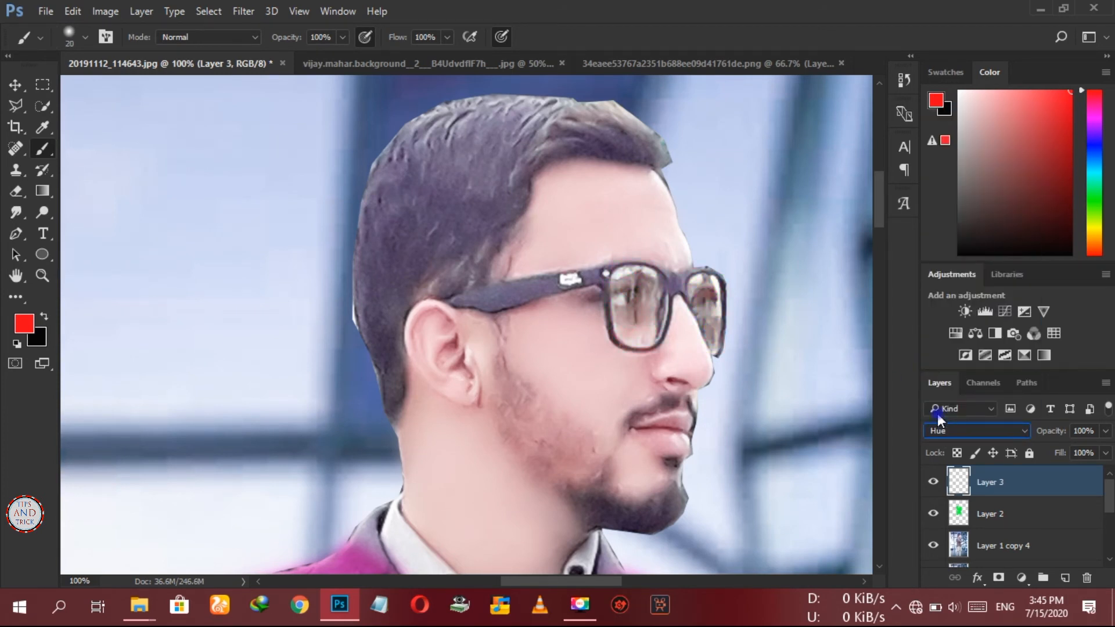
pyautogui.hotkey('ctrl', '0')
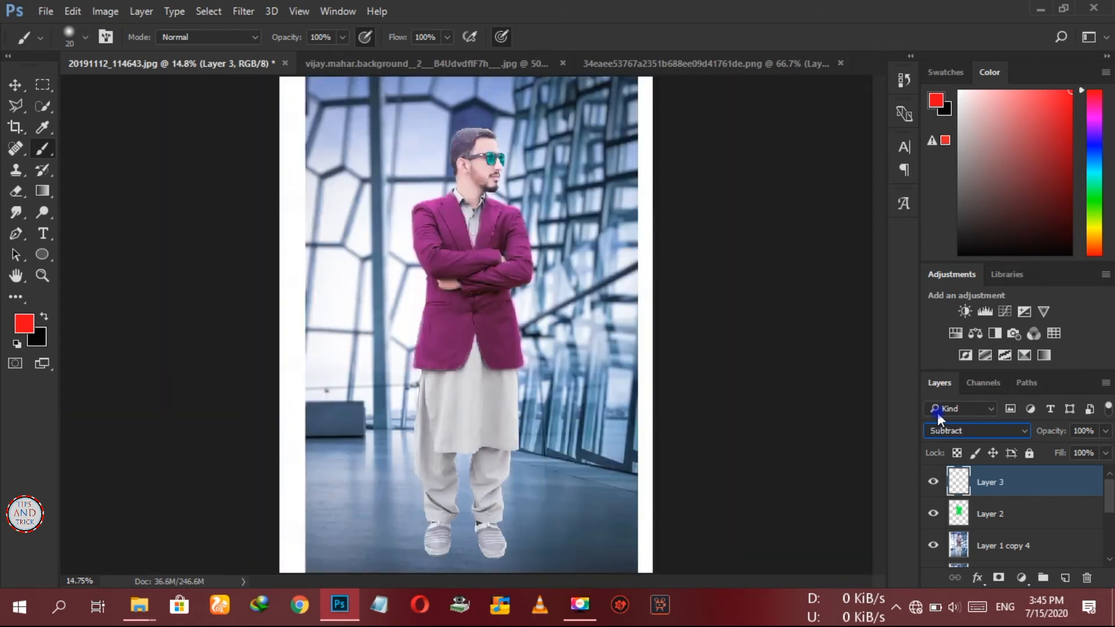
# Recolour the lenses purple with Hue/Saturation, setting Hue to +125, Saturation to +76 and Lightness to -24
pyautogui.moveTo(890, 220); pyautogui.dragTo(953, 222)
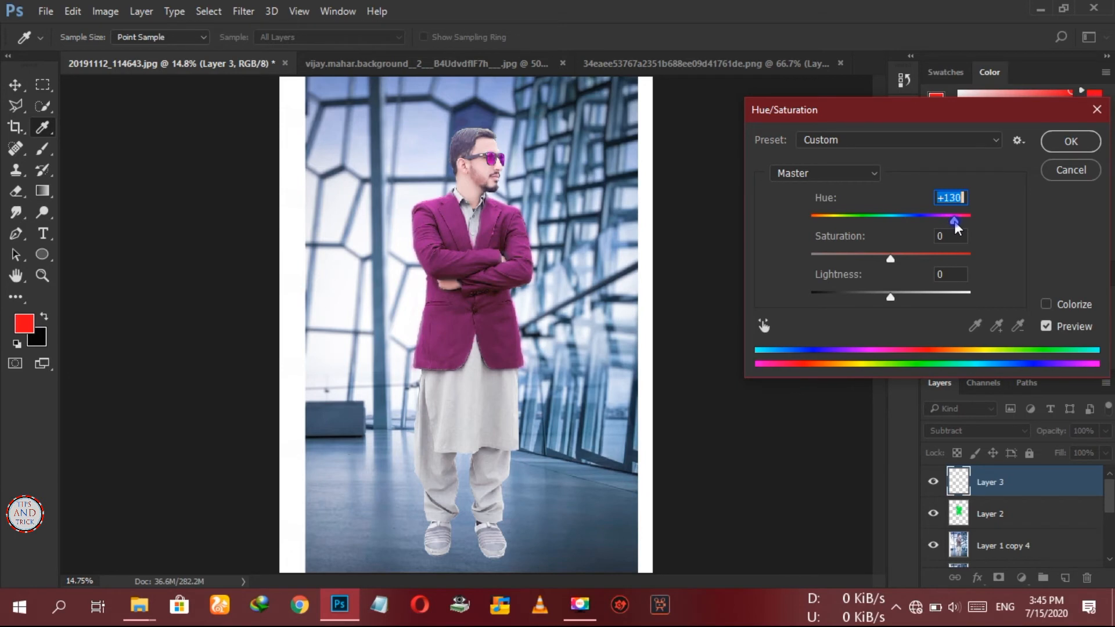
pyautogui.moveTo(890, 258); pyautogui.dragTo(950, 256)
pyautogui.moveTo(890, 297)
pyautogui.mouseDown()
pyautogui.moveTo(933, 294)
pyautogui.moveTo(834, 290)
pyautogui.moveTo(871, 280)
pyautogui.mouseUp()
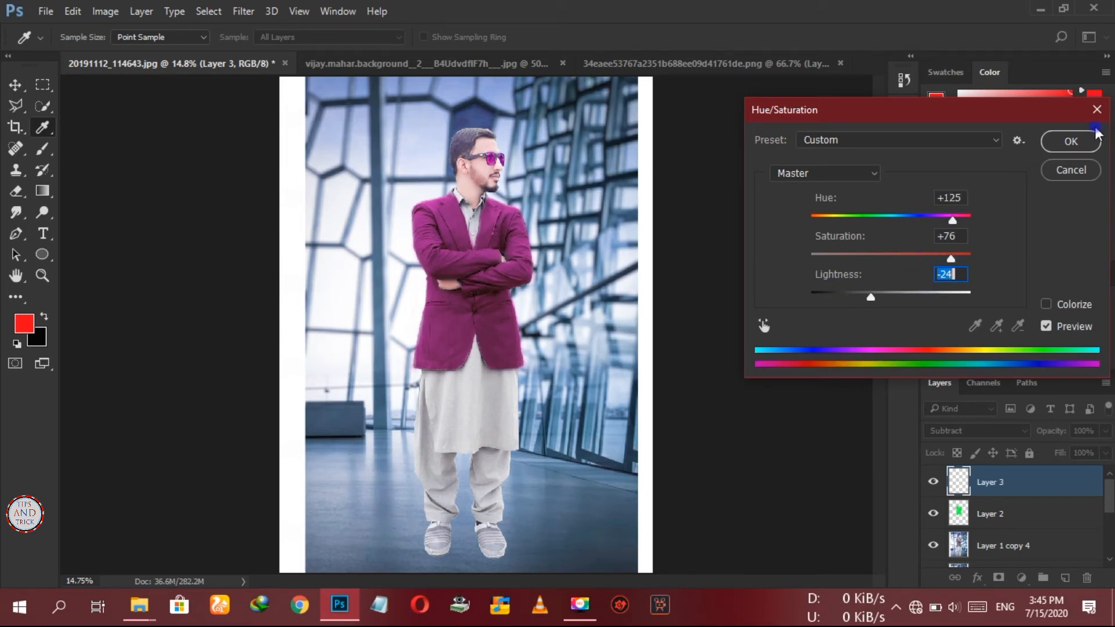
pyautogui.click(1071, 142)
# Try to merge the lens colour layer down into the layer beneath it
pyautogui.rightClick(1026, 521)
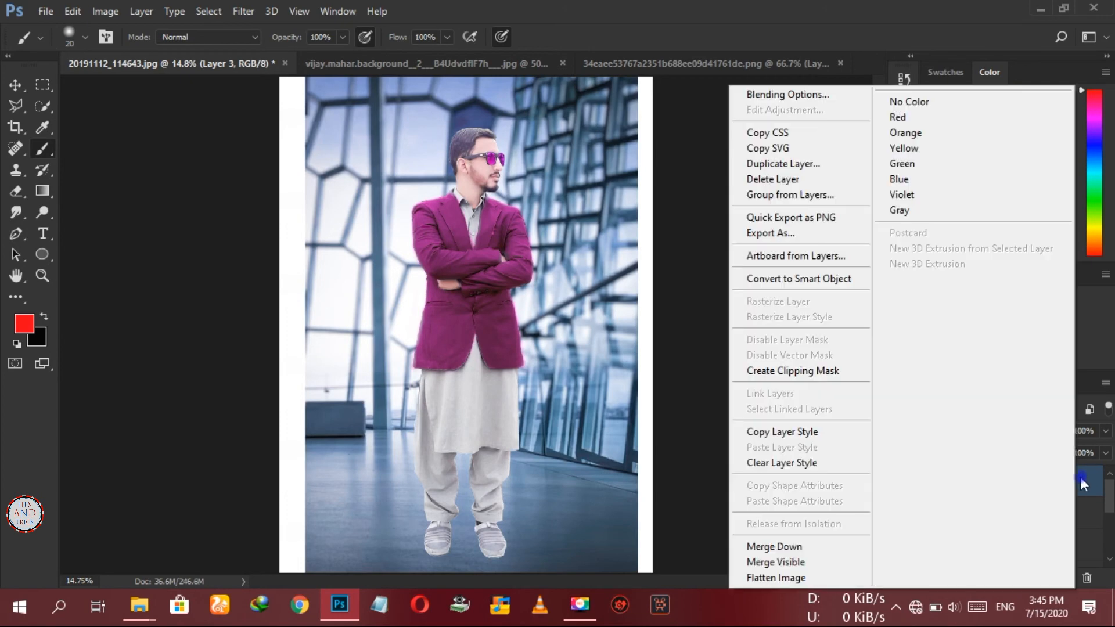
pyautogui.click(836, 543)
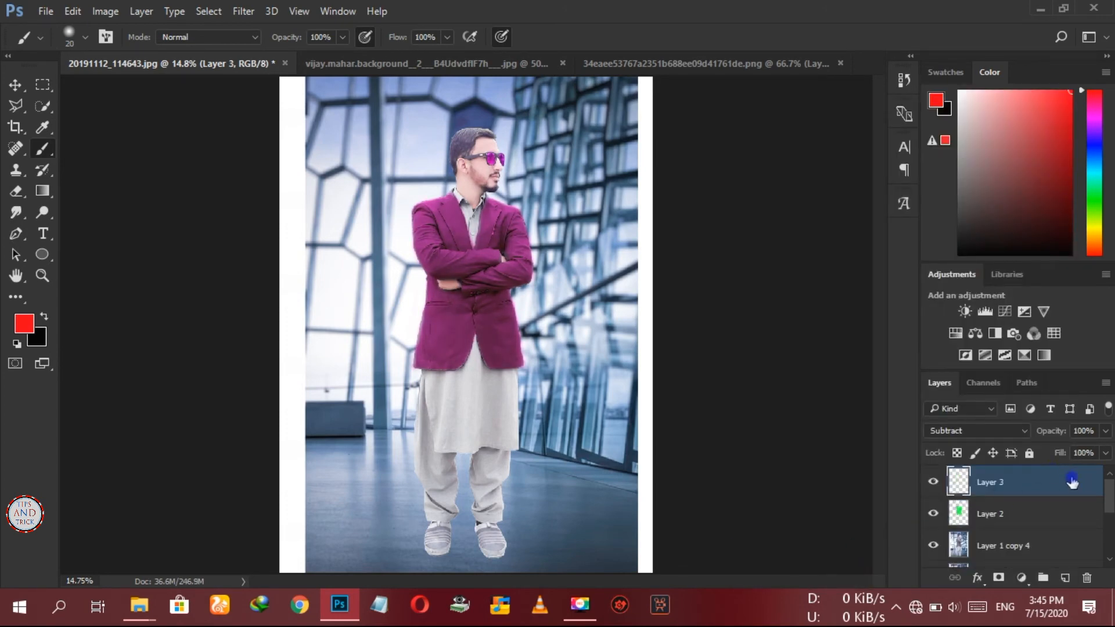
pyautogui.rightClick(1029, 487)
pyautogui.click(736, 547)
# Merge the Layer 1 copies down one by one into Layer 1, beneath the two colour layers
pyautogui.scroll(-2, 1037, 523)
pyautogui.click(1038, 491)
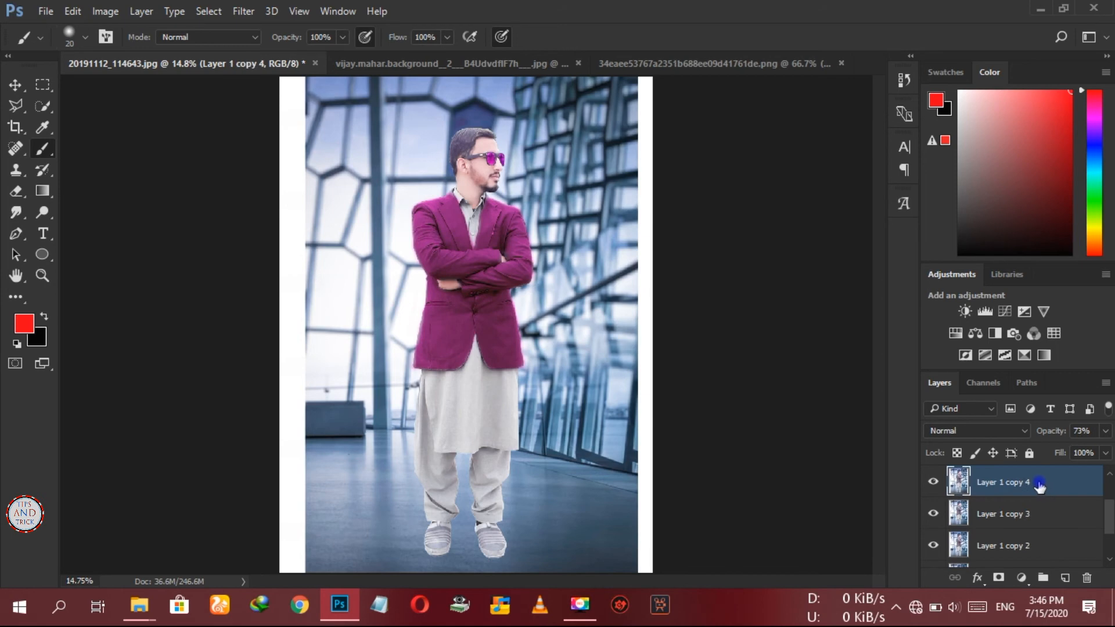
pyautogui.rightClick(1042, 489)
pyautogui.click(785, 546)
pyautogui.rightClick(1034, 491)
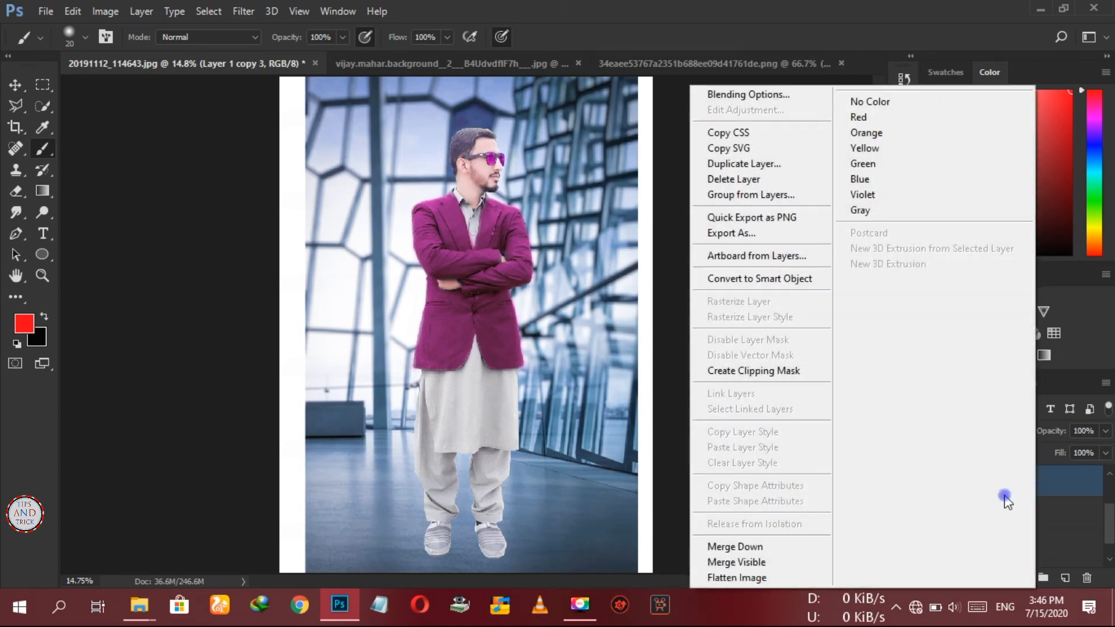
pyautogui.click(762, 548)
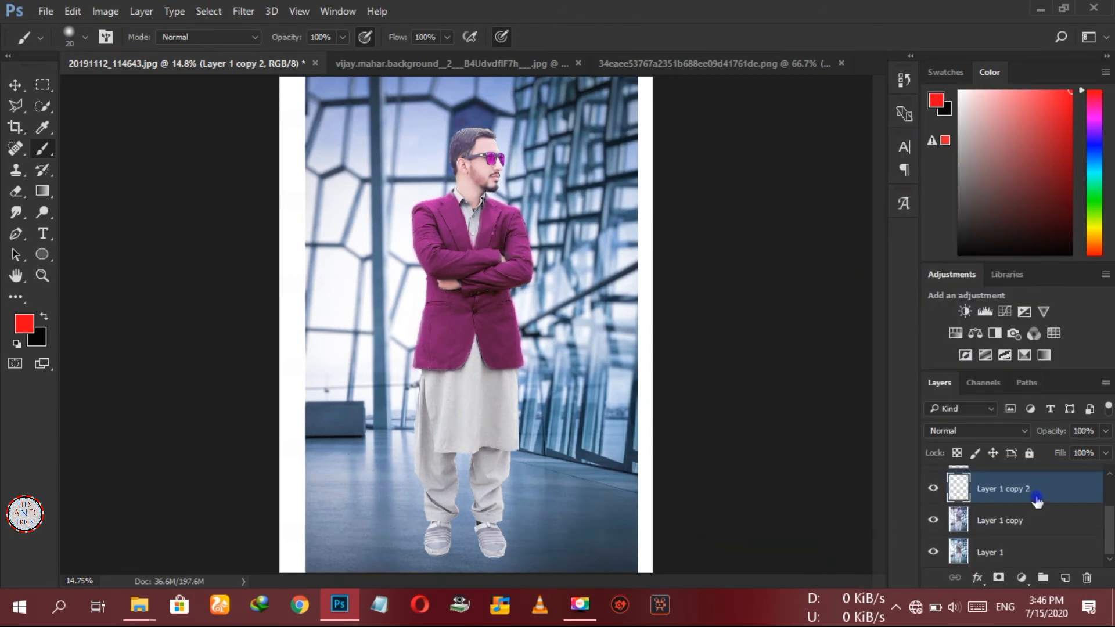
pyautogui.rightClick(1038, 500)
pyautogui.click(761, 546)
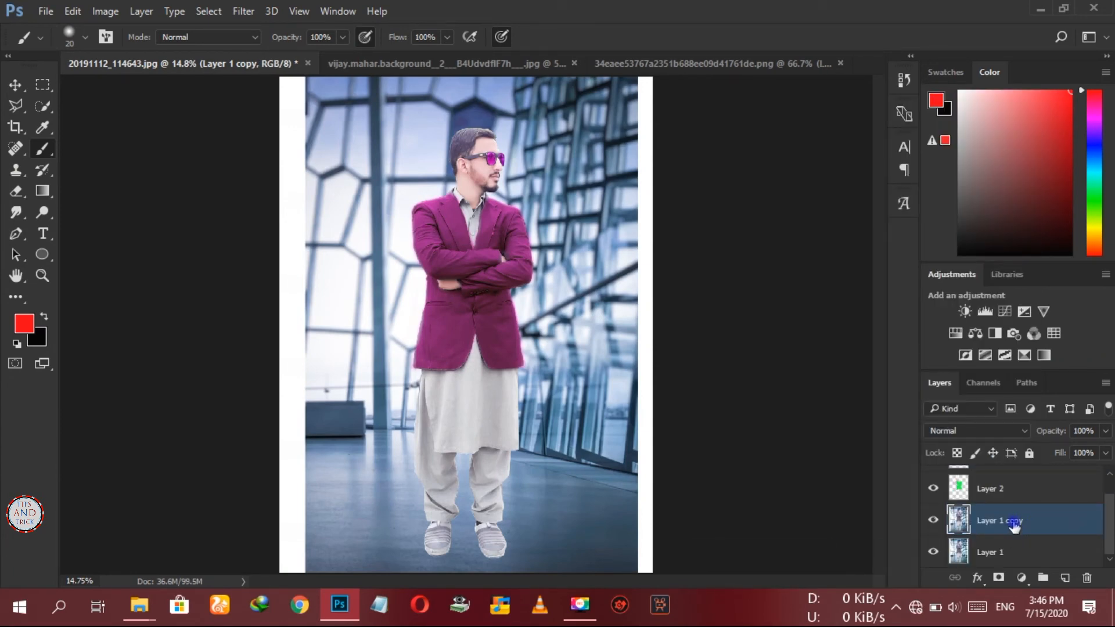
pyautogui.rightClick(1014, 526)
pyautogui.click(804, 545)
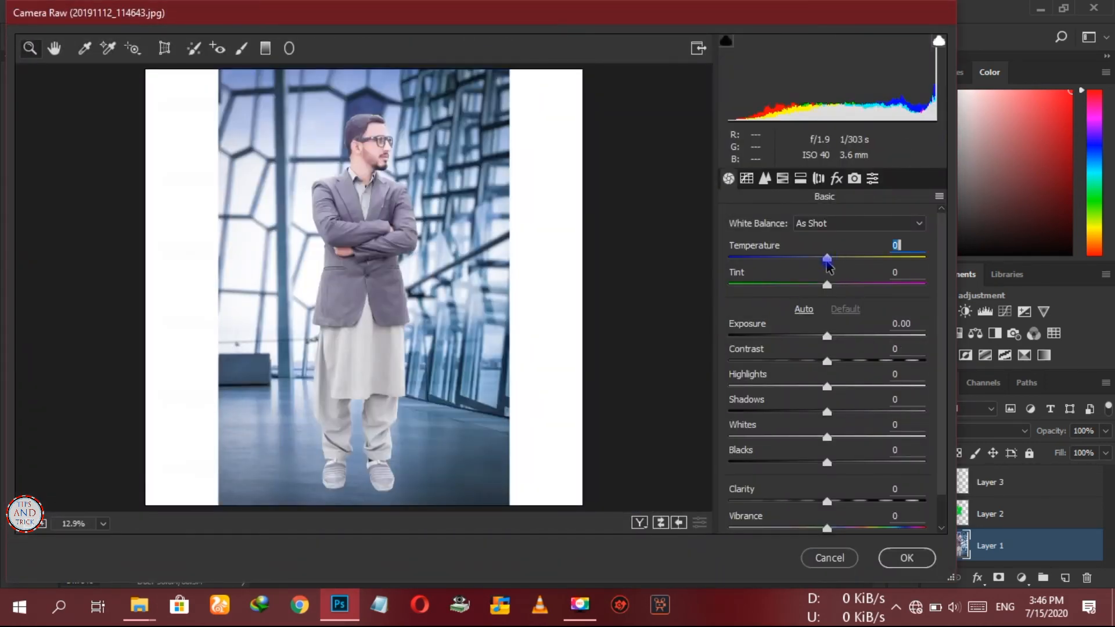
# Warm the merged Layer 1 with the Camera Raw filter by setting Temperature to +10
pyautogui.moveTo(827, 263); pyautogui.dragTo(839, 263)
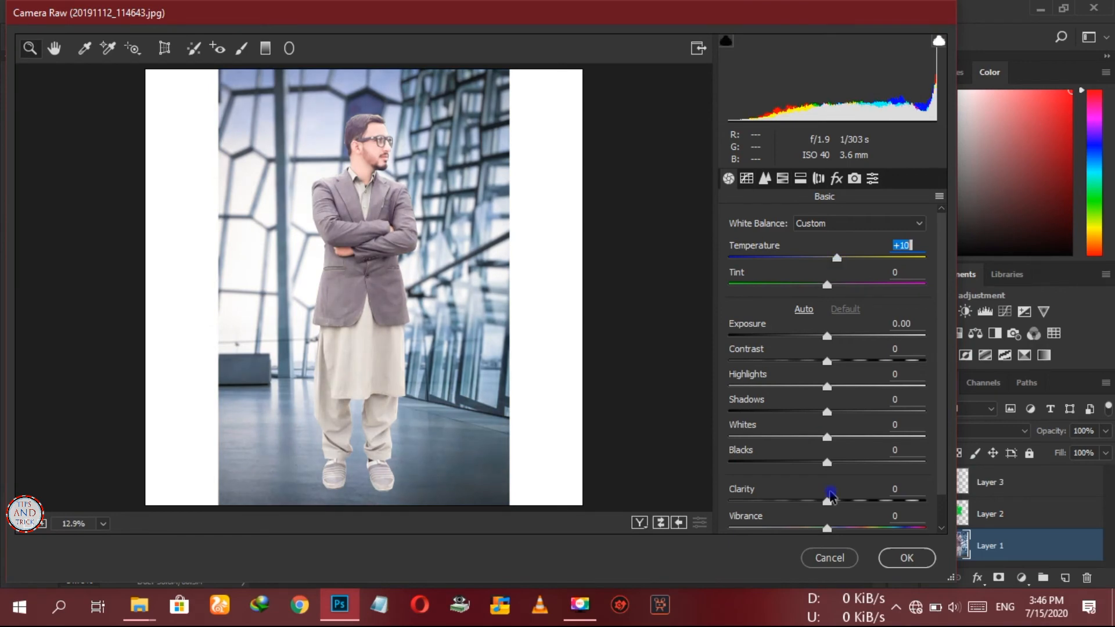
pyautogui.click(888, 558)
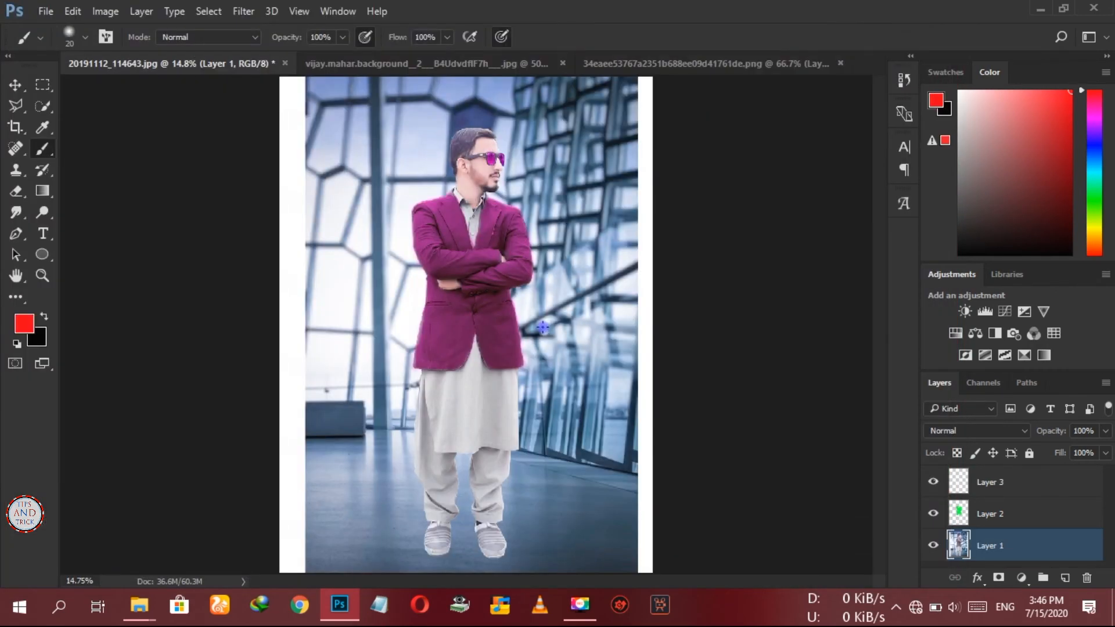
# Merge Layer 3 and Layer 2 down one by one into Layer 1
pyautogui.rightClick(1050, 487)
pyautogui.click(749, 546)
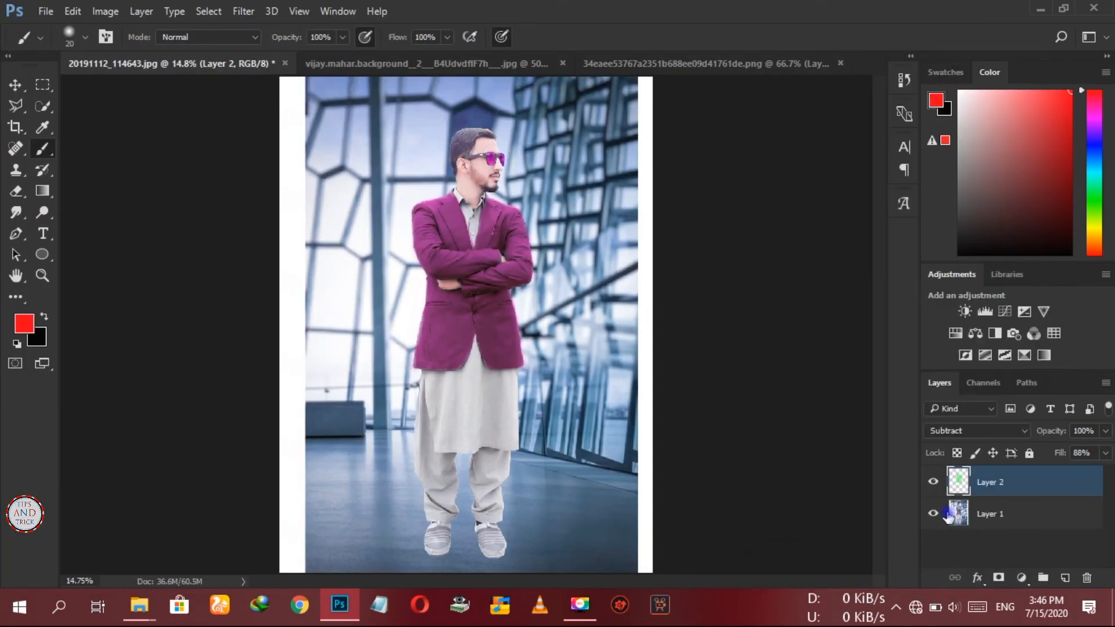
pyautogui.rightClick(1040, 482)
pyautogui.click(766, 543)
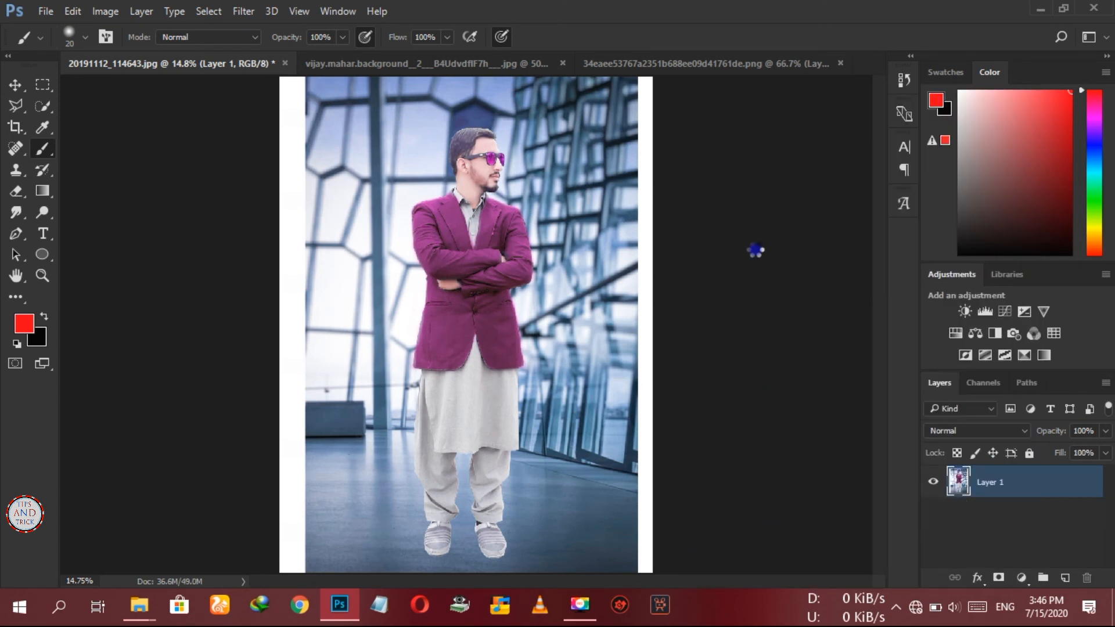
# In the Camera Raw filter, set the HSL hues to Greens -47, Aquas -69, Blues +47 and Purples +57
pyautogui.hotkey('shift', 'ctrl', 'a')
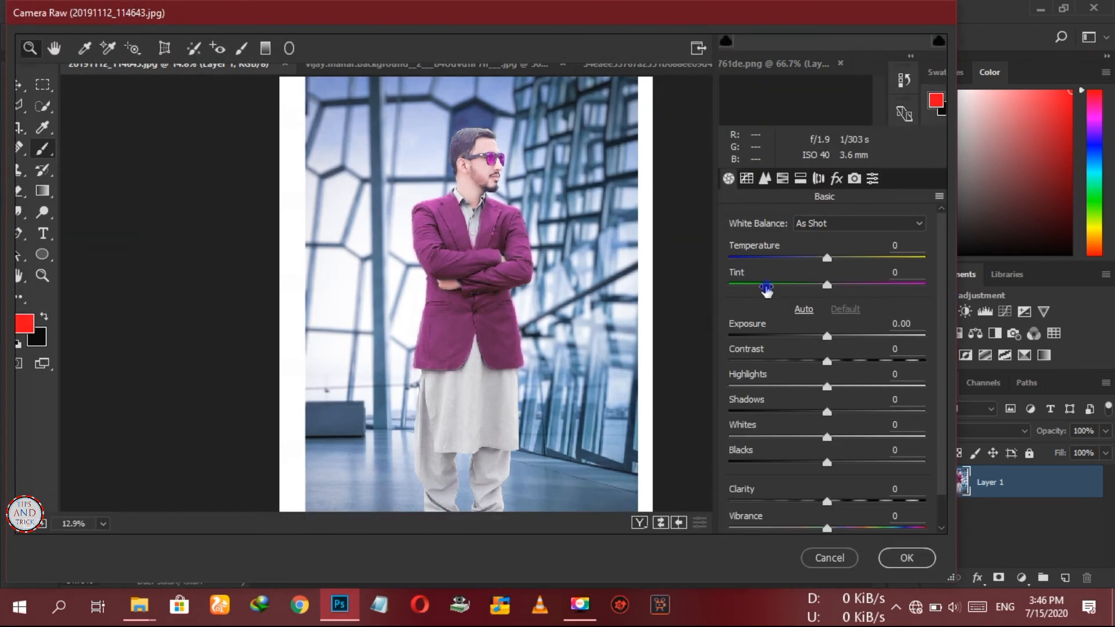
pyautogui.click(783, 178)
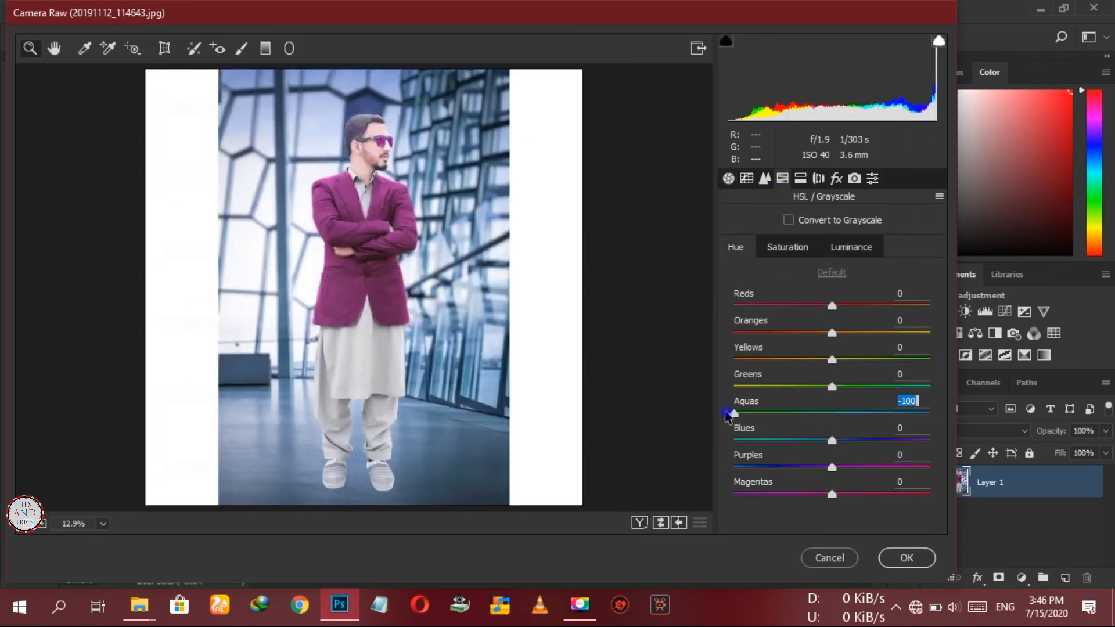
pyautogui.moveTo(880, 422); pyautogui.dragTo(940, 423)
pyautogui.moveTo(846, 443); pyautogui.dragTo(885, 441)
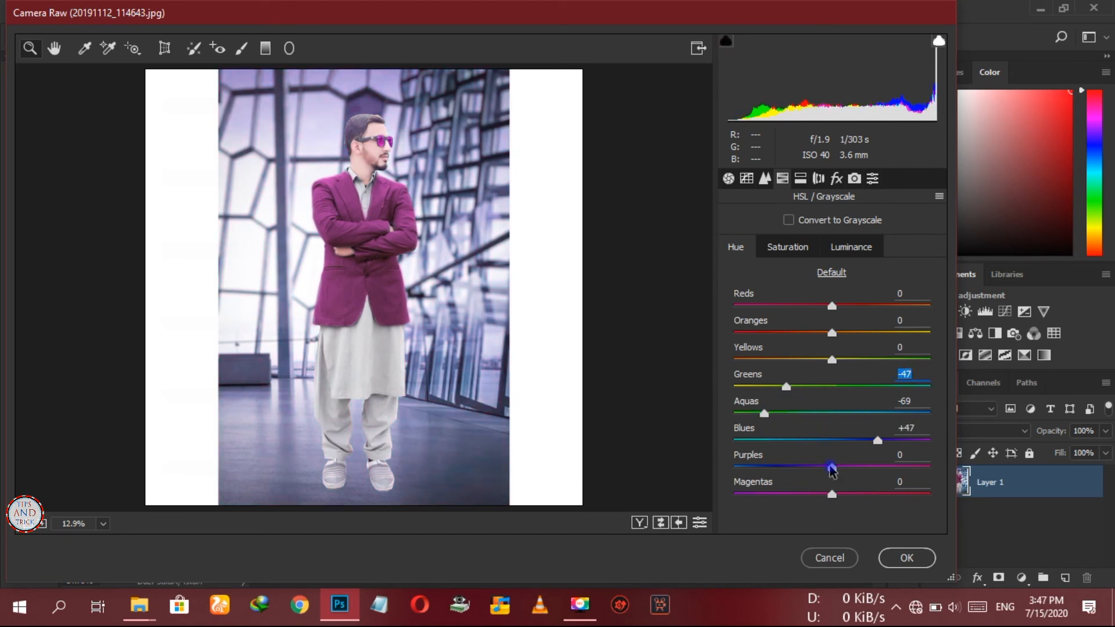
pyautogui.moveTo(832, 467); pyautogui.dragTo(901, 469)
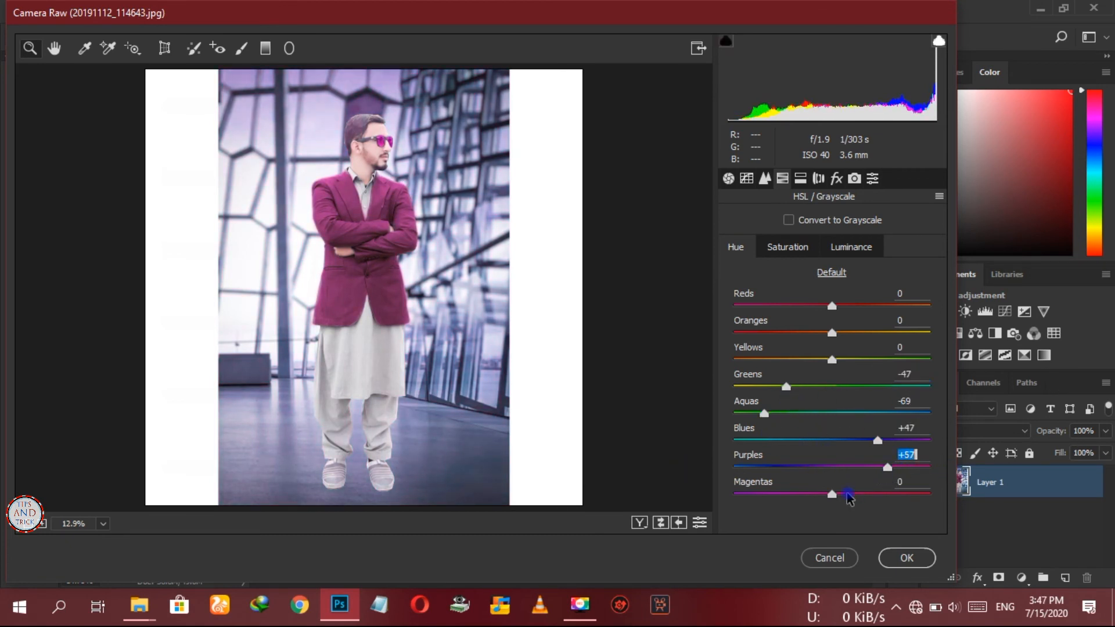
# Set the HSL saturation to Oranges +1 and Yellows +44, and apply the Camera Raw filter
pyautogui.click(794, 251)
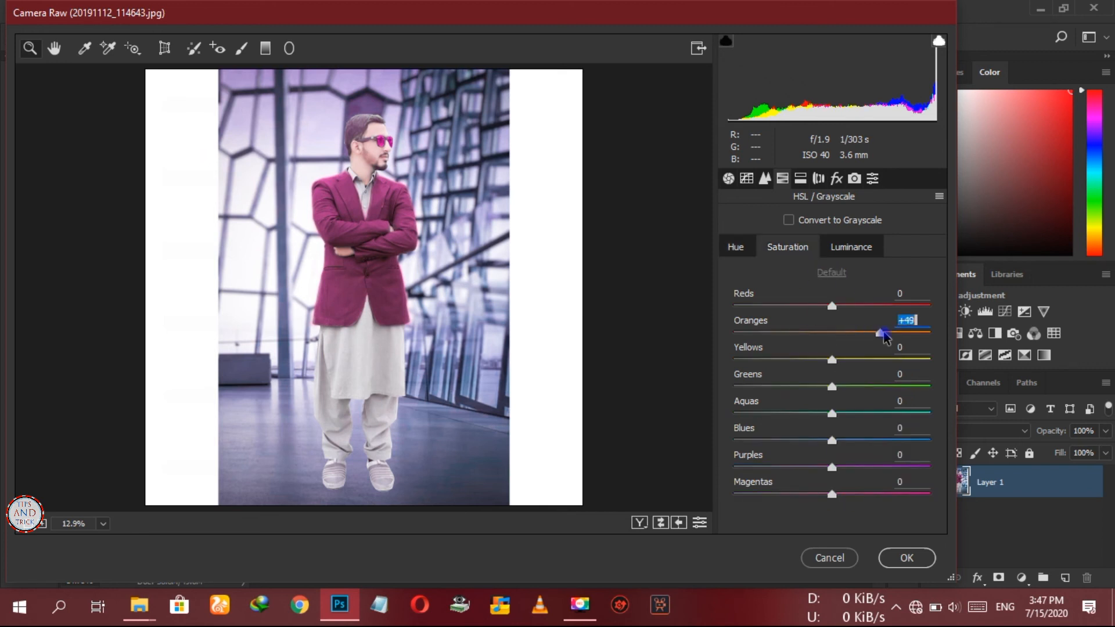
pyautogui.click(852, 247)
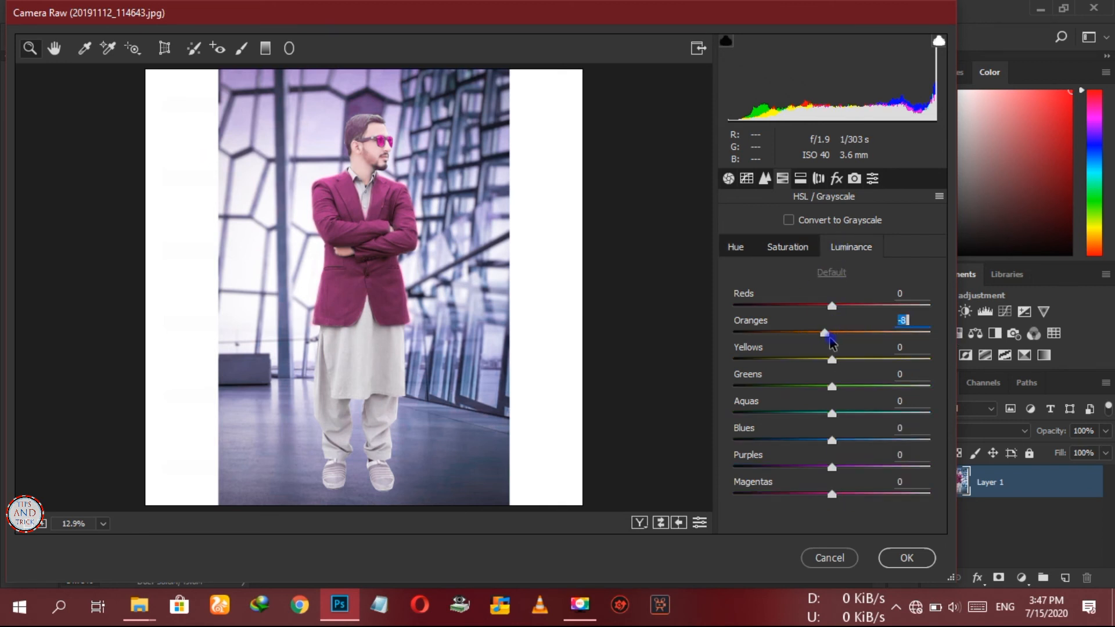
pyautogui.click(801, 249)
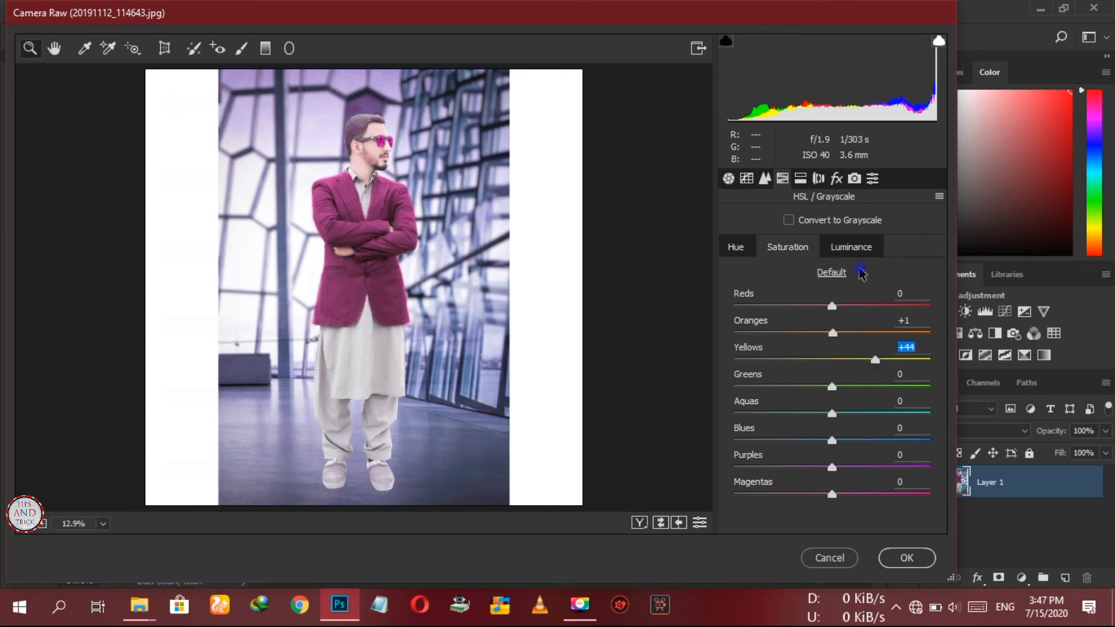
pyautogui.click(801, 178)
pyautogui.click(836, 178)
pyautogui.click(855, 178)
pyautogui.moveTo(849, 515); pyautogui.dragTo(834, 491)
pyautogui.click(905, 557)
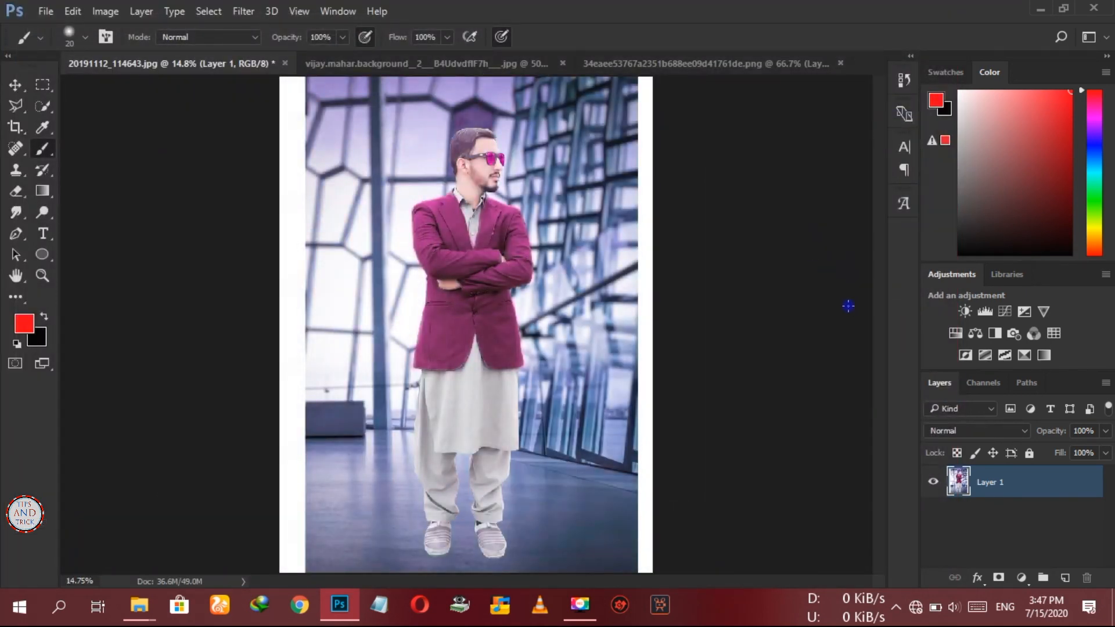
# Bring the "Sanam Re" text graphic into the composite, scale it to about 381% across the man's feet, and add an Outer Glow
pyautogui.click(661, 63)
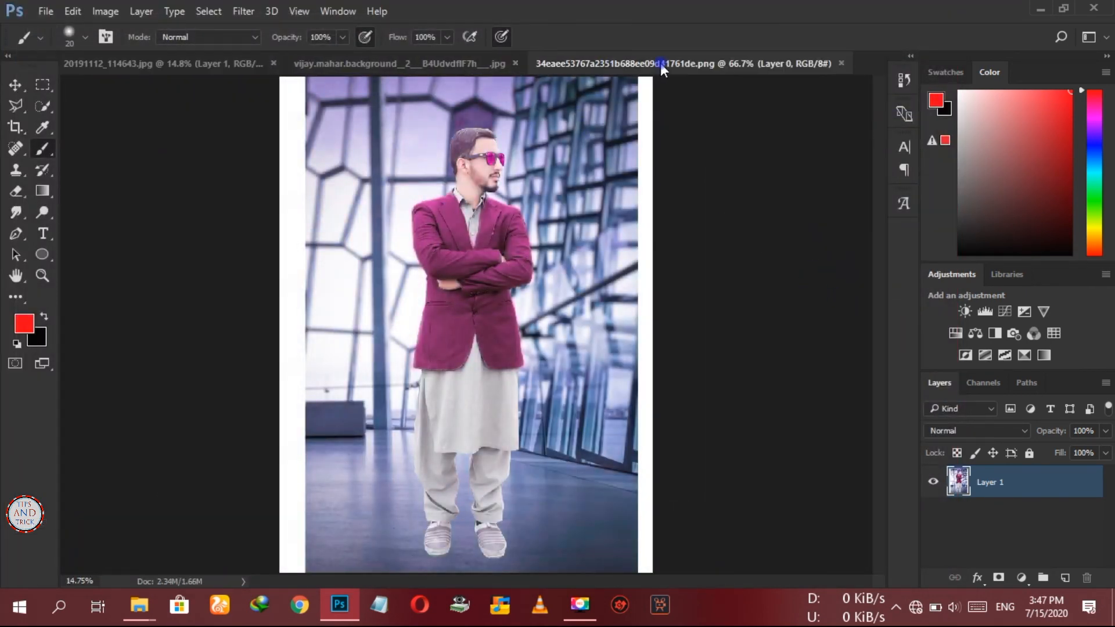
pyautogui.moveTo(258, 448); pyautogui.dragTo(677, 517)
pyautogui.hotkey('ctrl', 't')
pyautogui.moveTo(613, 501); pyautogui.dragTo(568, 547)
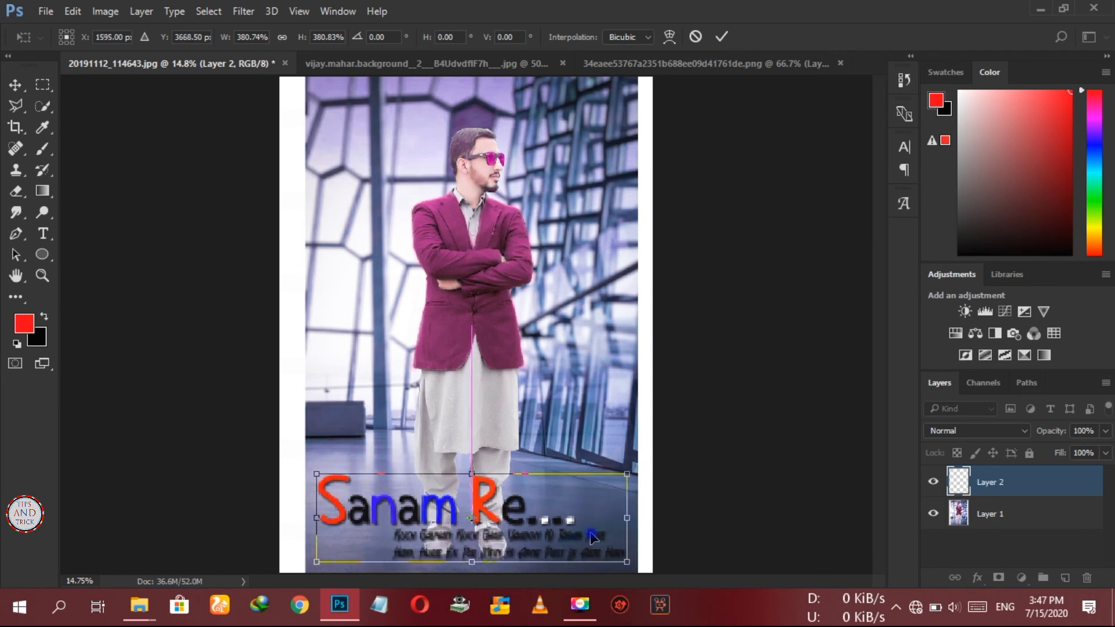
pyautogui.click(720, 38)
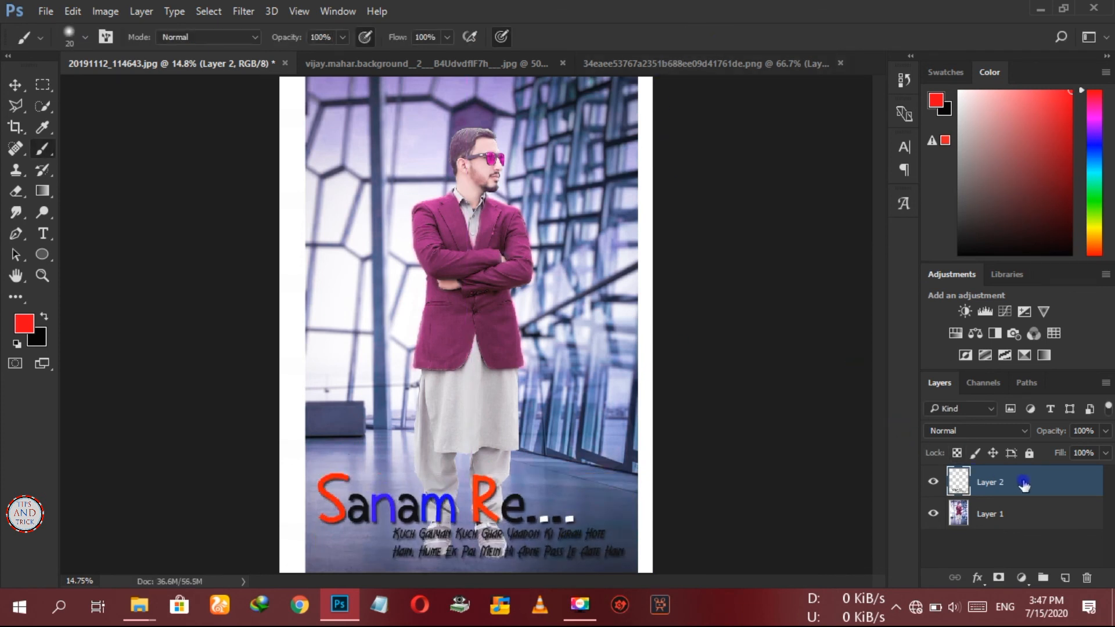
pyautogui.rightClick(1023, 484)
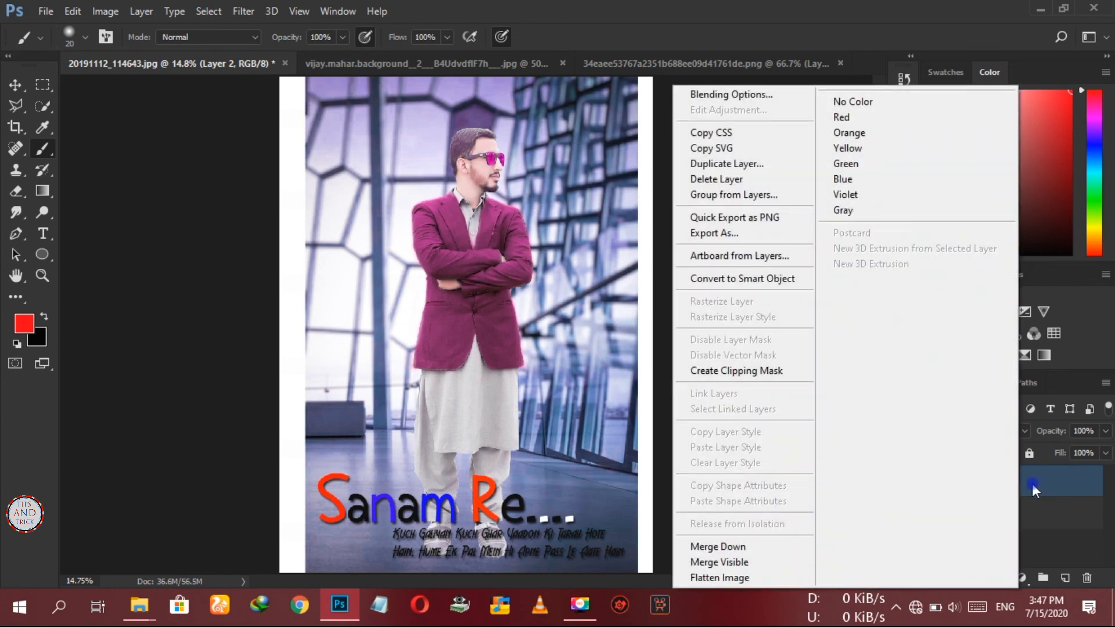
pyautogui.click(1047, 461)
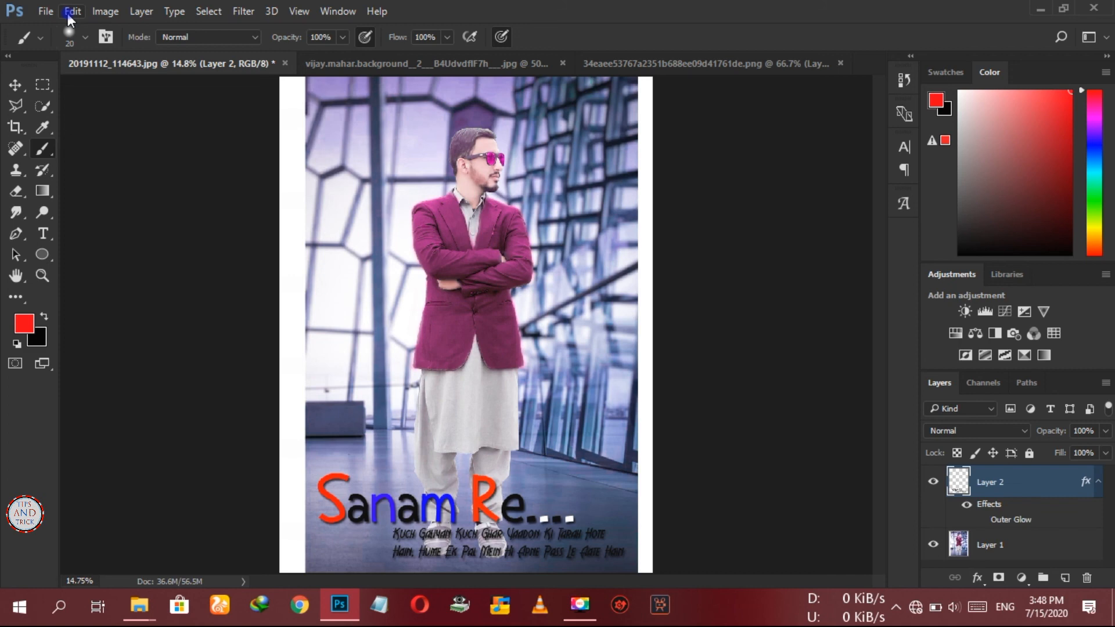
# Open SS.png and place its mask logo small beside the man's head at 36% opacity
pyautogui.click(45, 11)
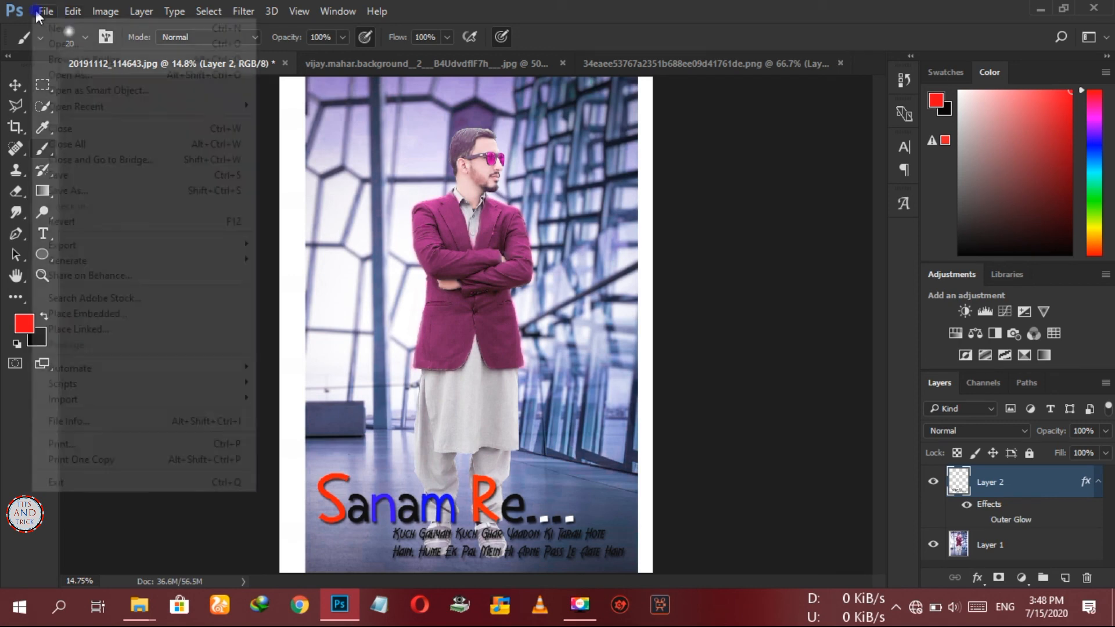
pyautogui.click(51, 39)
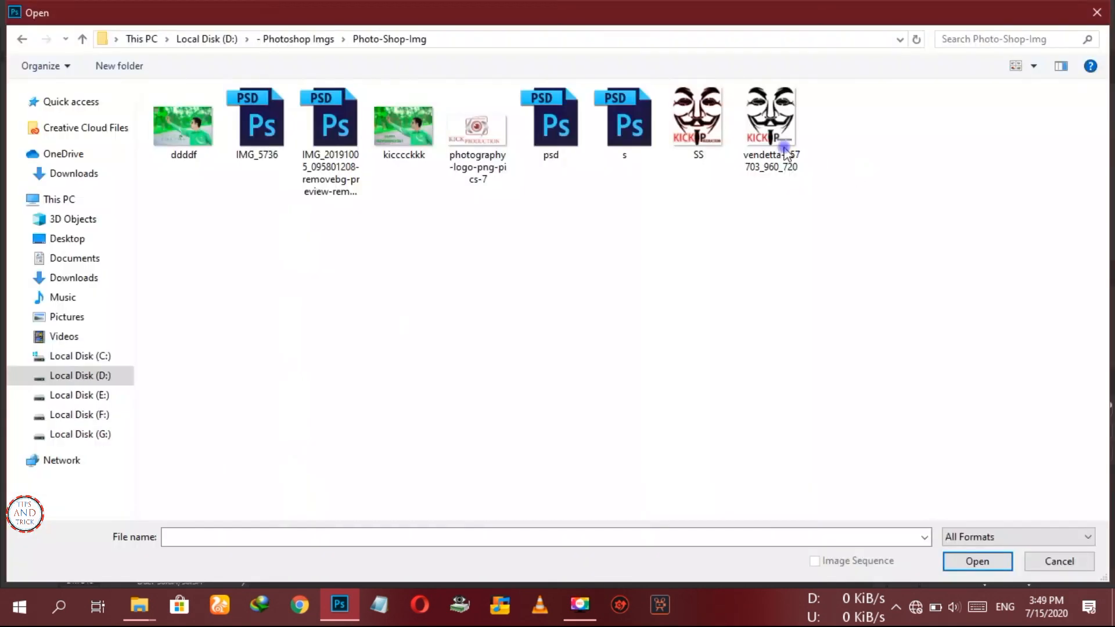
pyautogui.doubleClick(698, 121)
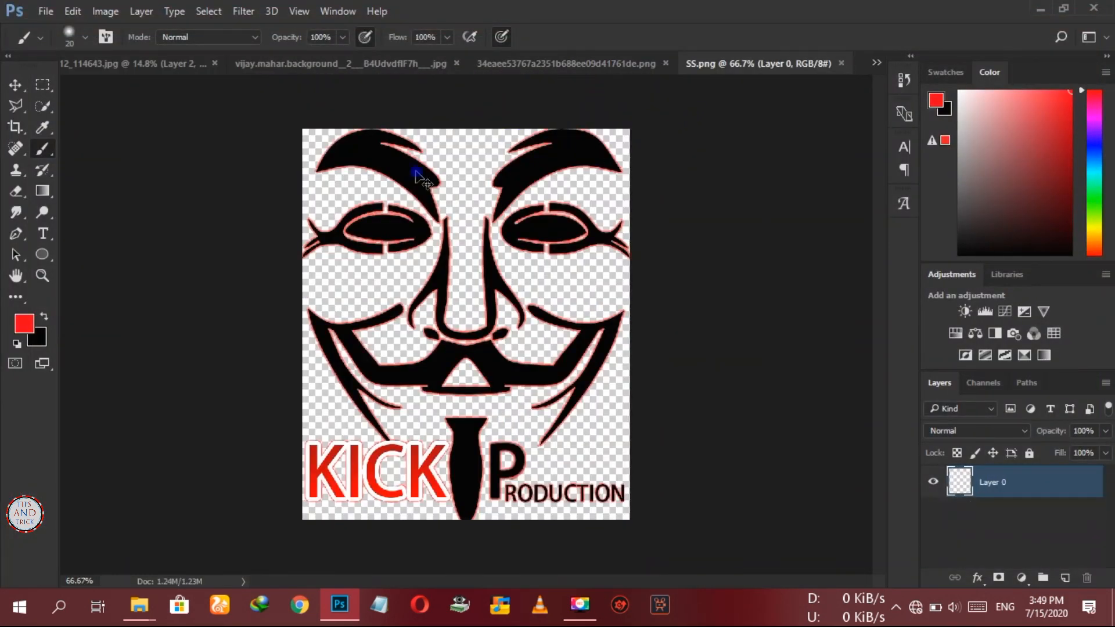
pyautogui.moveTo(369, 157); pyautogui.dragTo(344, 142)
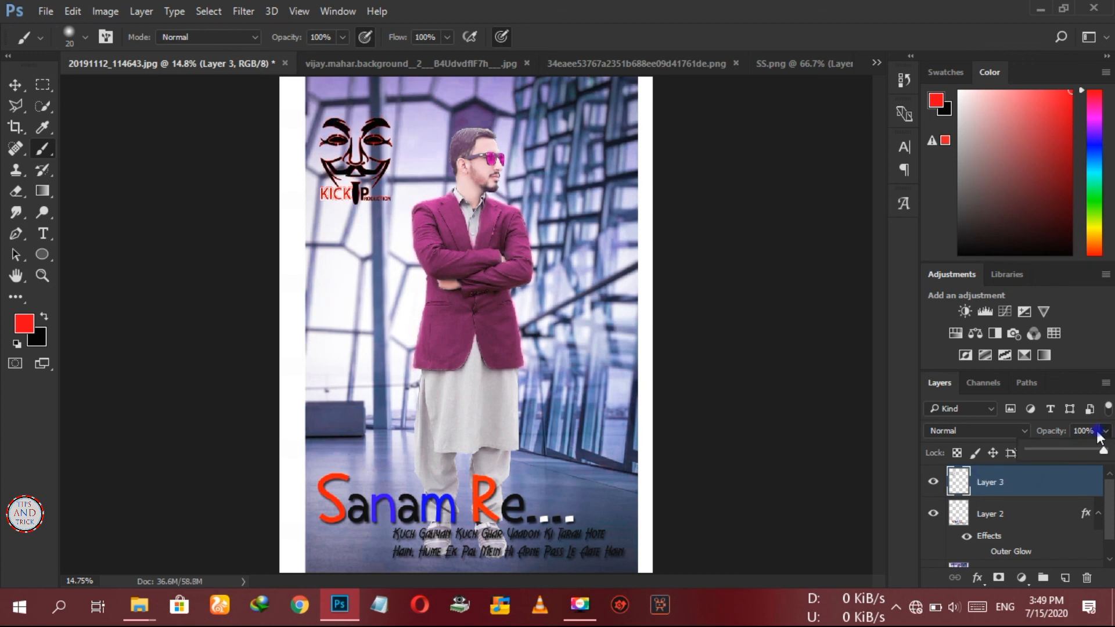
# Move the mask logo on Layer 3 down beside the lower part of the jacket
pyautogui.click(962, 564)
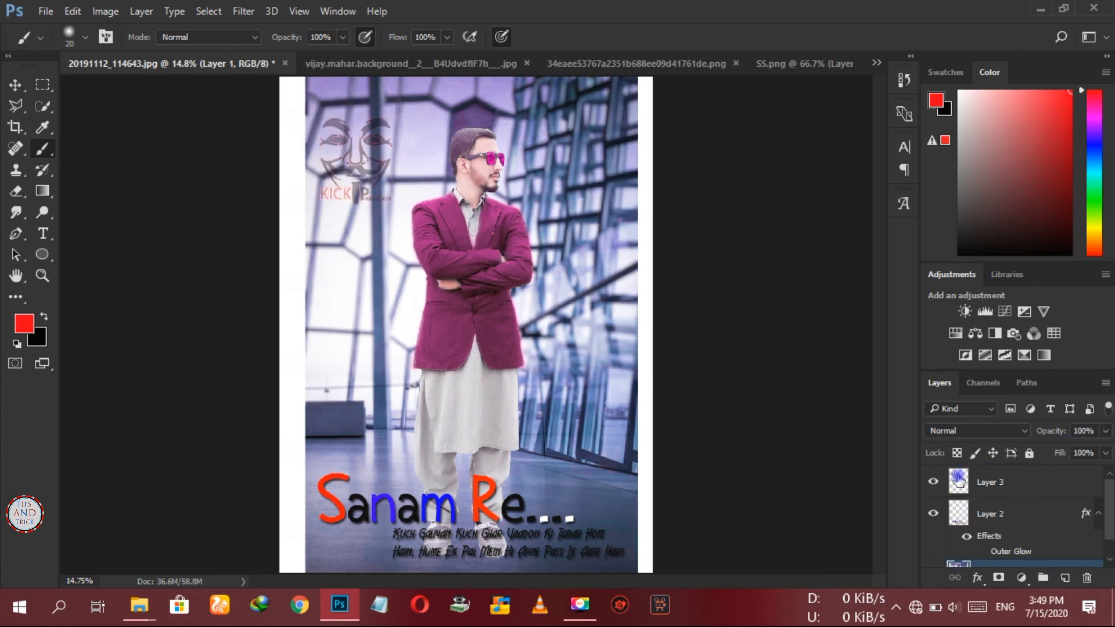
pyautogui.click(959, 481)
pyautogui.hotkey('ctrl', 't')
pyautogui.moveTo(371, 166); pyautogui.dragTo(369, 342)
pyautogui.click(722, 36)
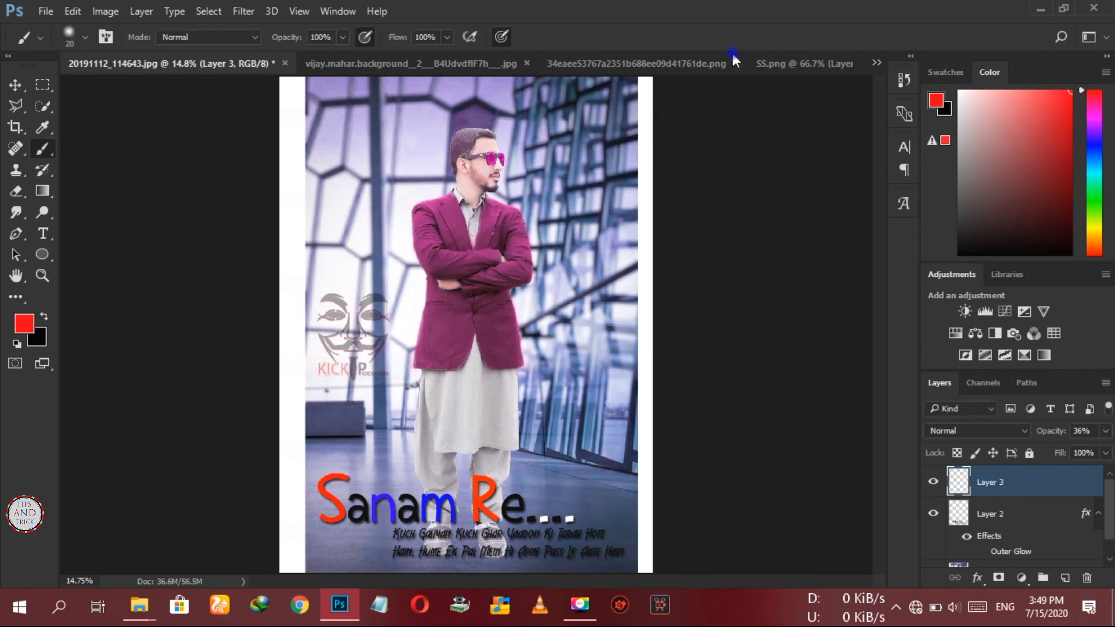
# Paint a soft red spot with a 1000 px brush on a new layer beside the man's face, and blend it with Lighten
pyautogui.click(1069, 579)
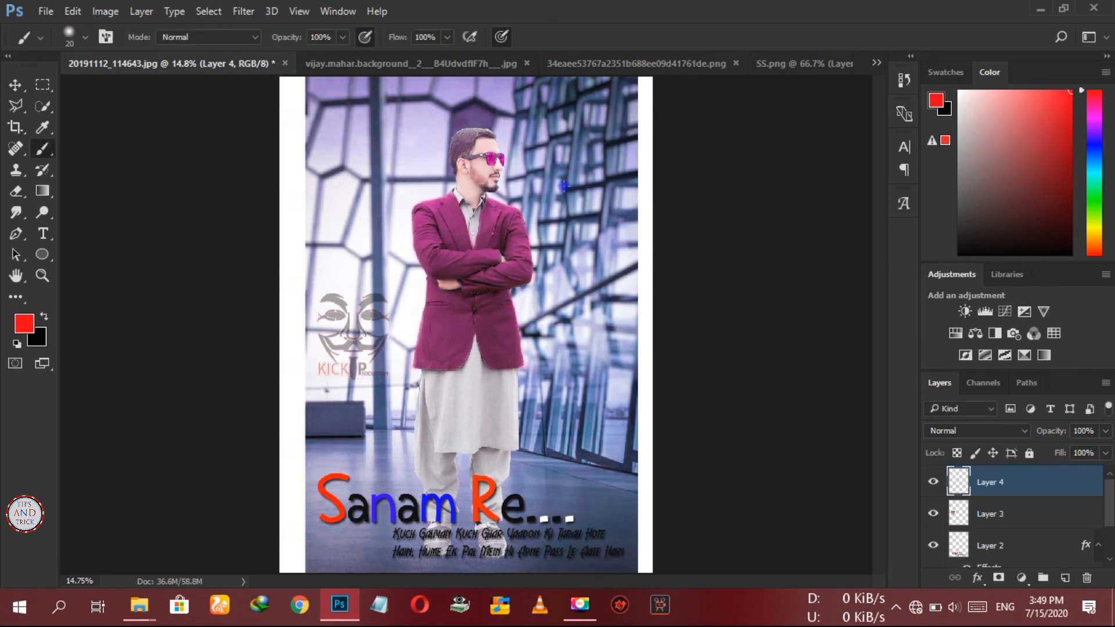
pyautogui.click(581, 168)
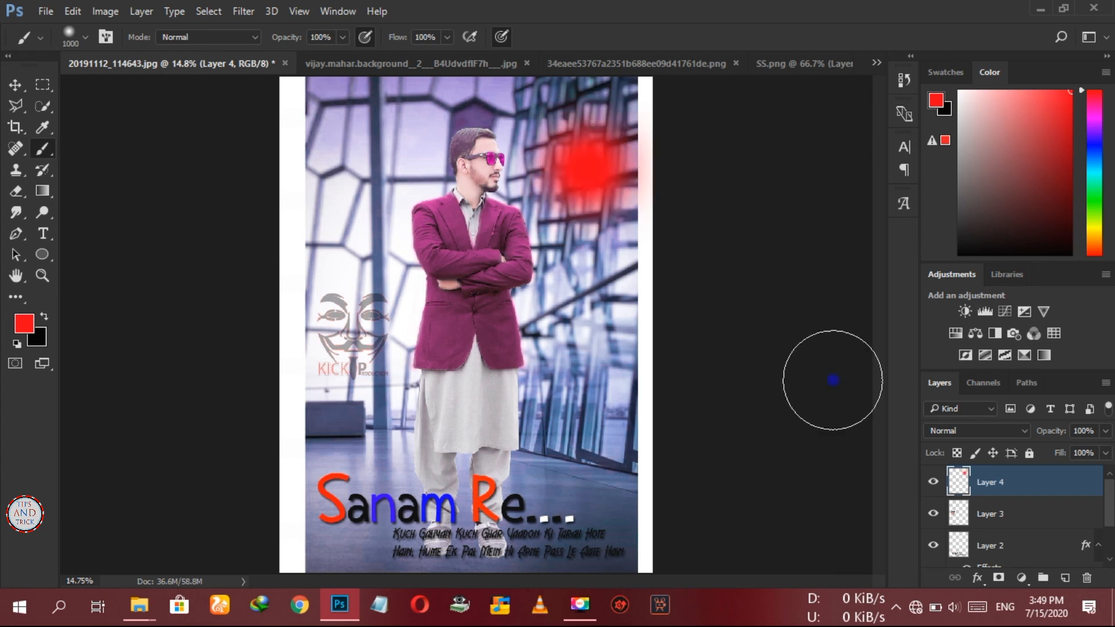
pyautogui.click(976, 430)
pyautogui.click(952, 204)
# Enlarge the red glow to about 137% wide and 260% high, and position it over the glass structure behind the man
pyautogui.hotkey('ctrl', 't')
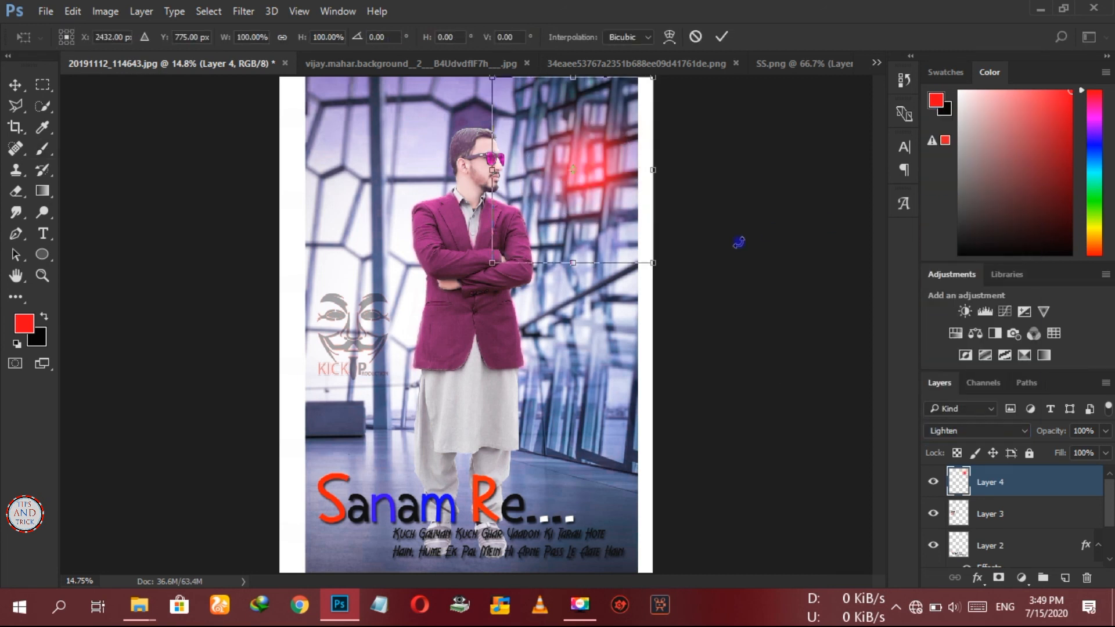
pyautogui.moveTo(653, 264); pyautogui.dragTo(714, 564)
pyautogui.moveTo(689, 374); pyautogui.dragTo(663, 296)
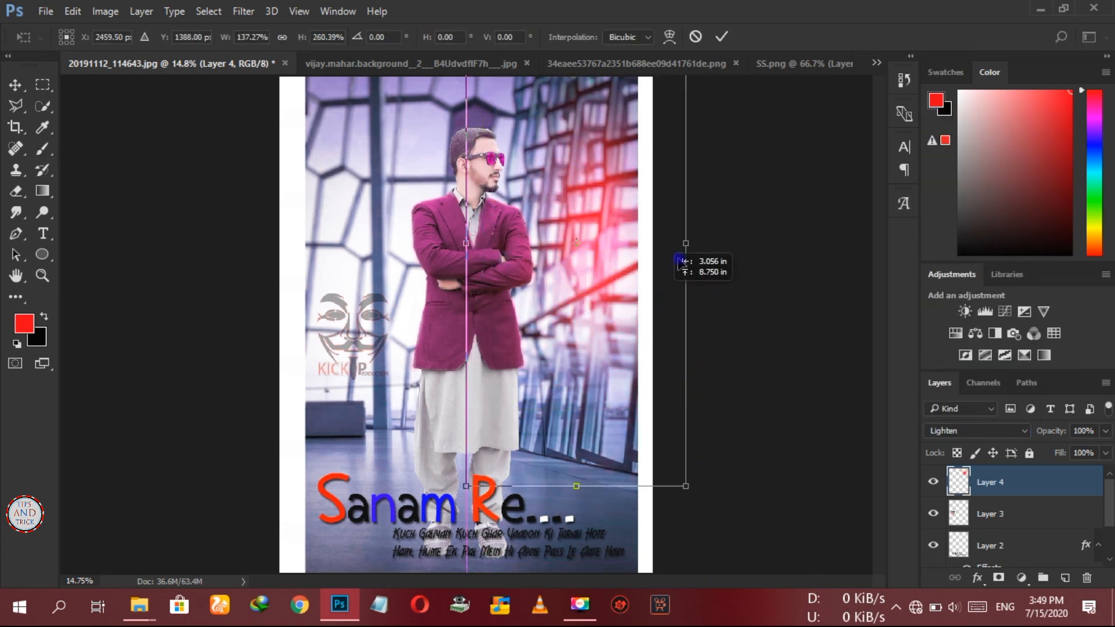
pyautogui.click(719, 37)
# Duplicate the red glow layer and move the copy to the opposite side of the man, above the mask logo
pyautogui.hotkey('ctrl', 'j')
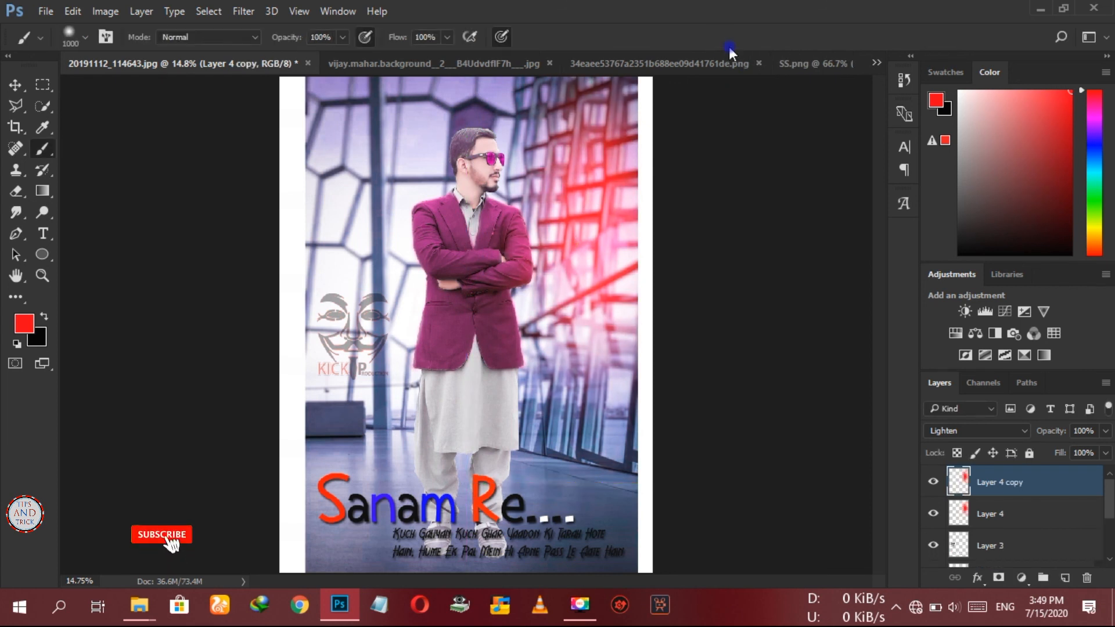
pyautogui.hotkey('ctrl', 't')
pyautogui.moveTo(667, 257); pyautogui.dragTo(441, 233)
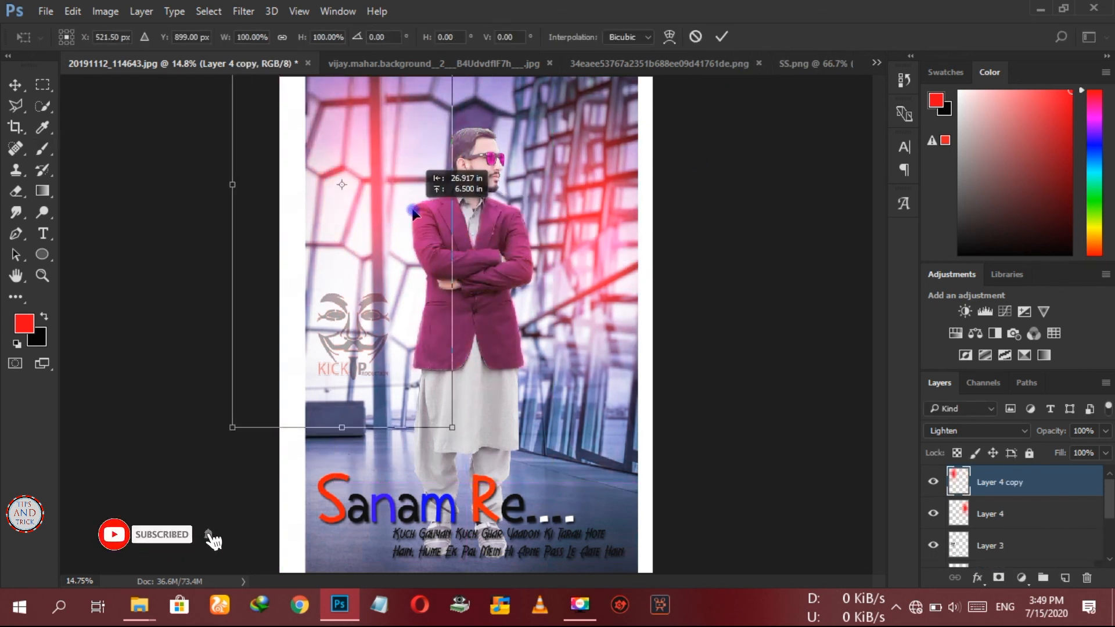
pyautogui.click(721, 37)
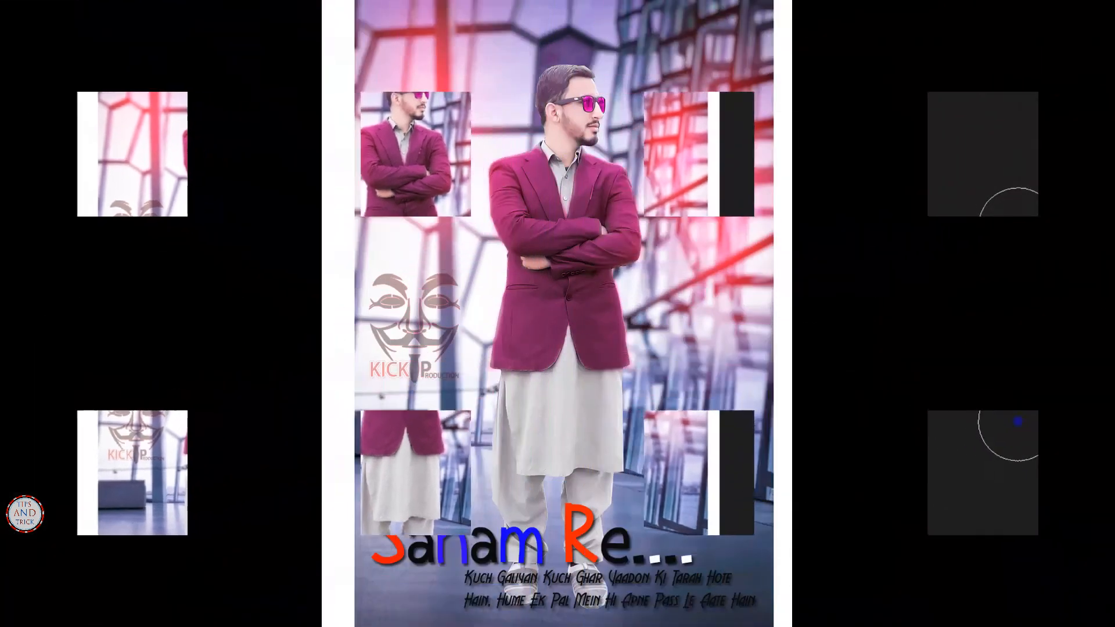